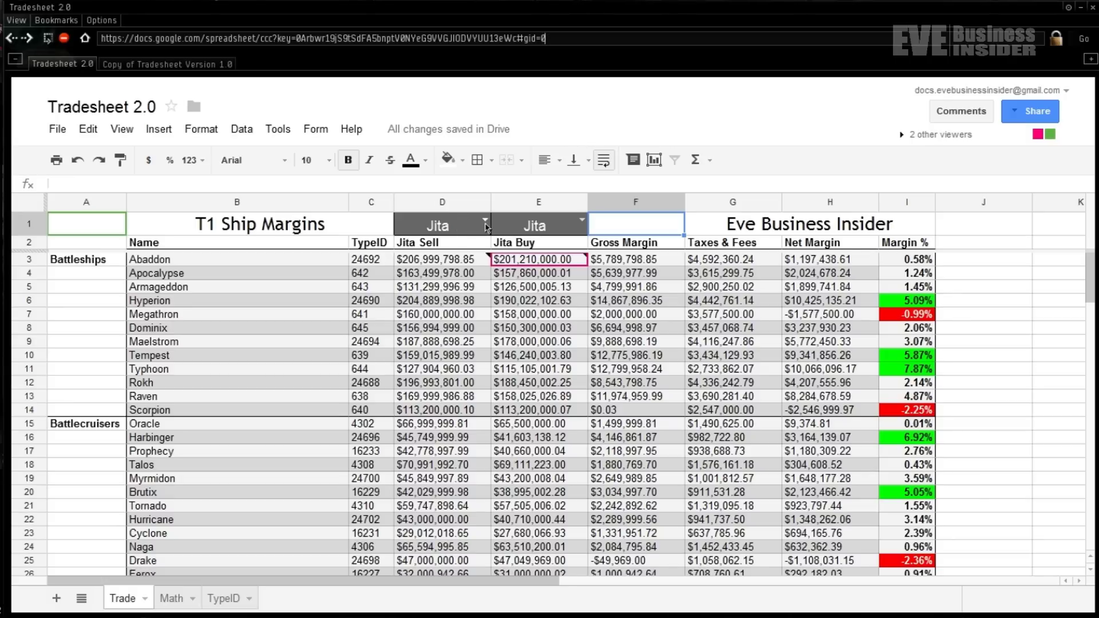
- Choose Amarr in both the Sell (D1) and Buy (E1) market dropdowns, then bring up Copy of Tradesheet Version 1.0
click(485, 222)
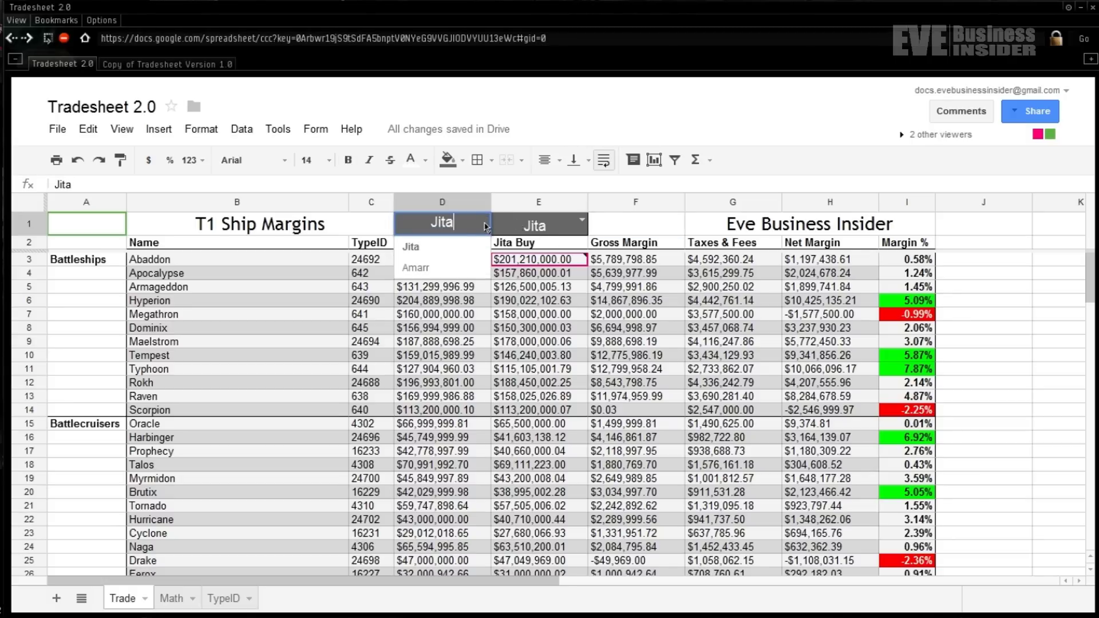
click(452, 269)
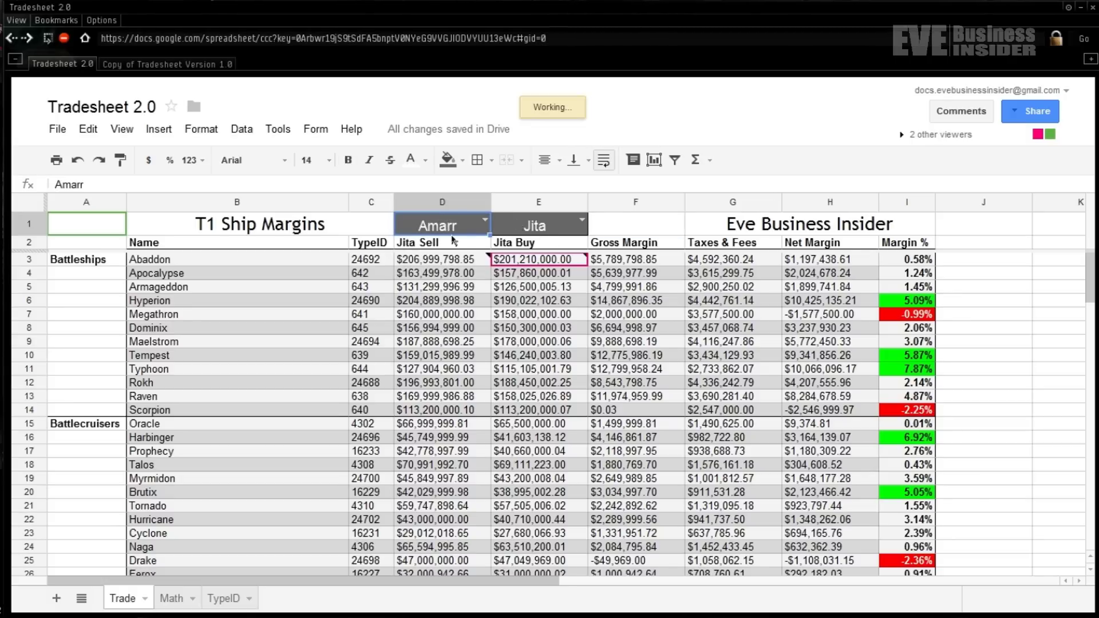
click(562, 229)
click(582, 221)
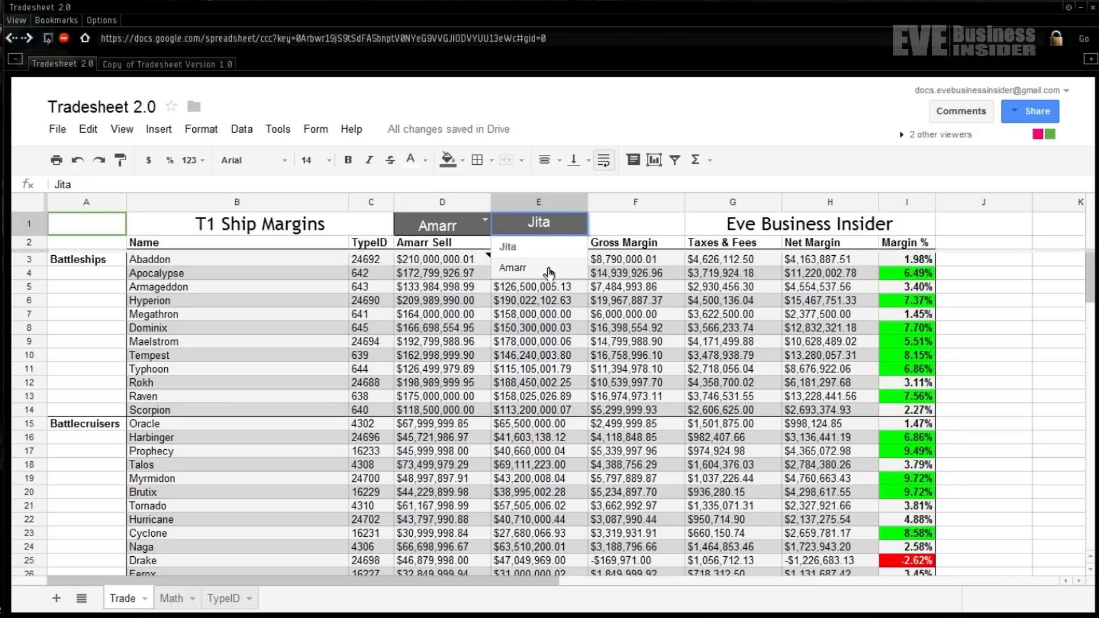
click(548, 270)
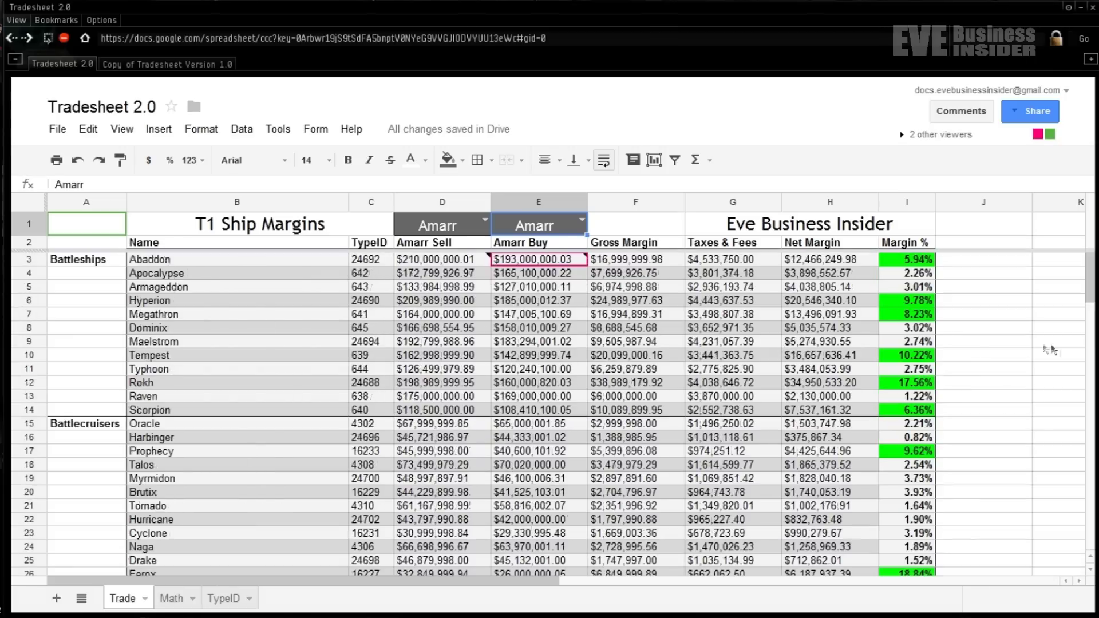
mouse_move(1090, 296)
mouse_down()
mouse_move(1096, 394)
mouse_move(1092, 296)
mouse_up()
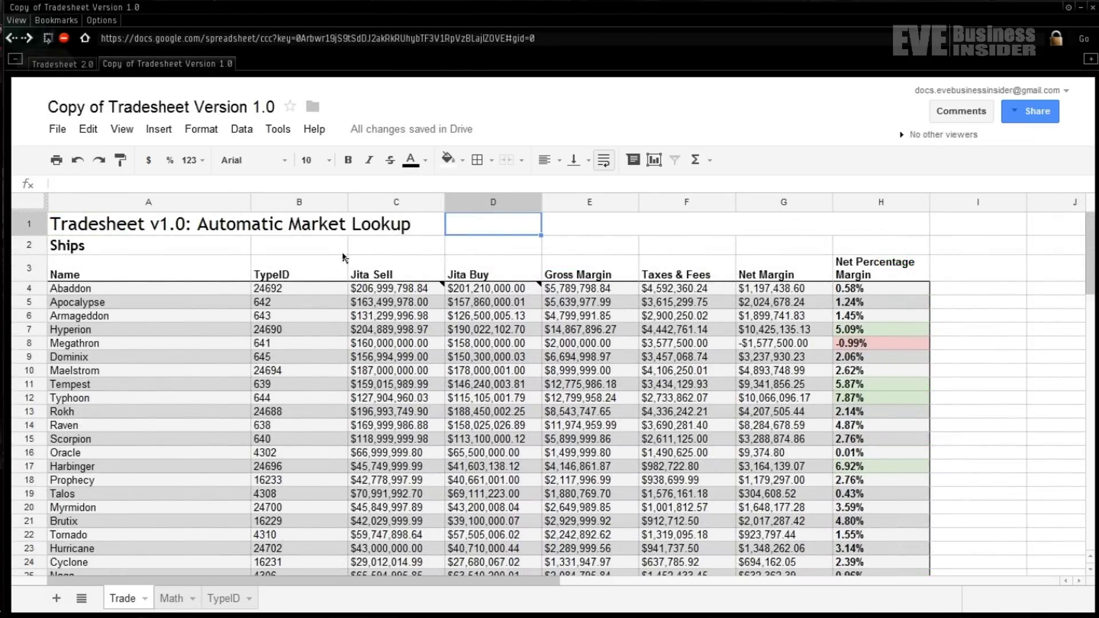
- Clear the Jita Sell and Jita Buy headers in C3:D3
click(404, 274)
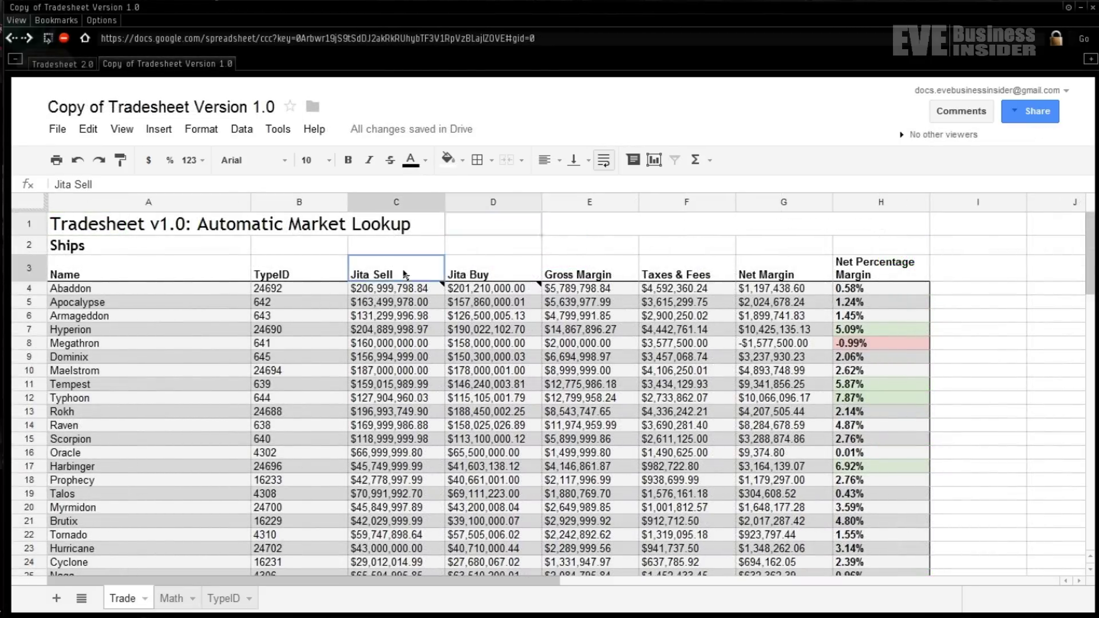
click(481, 272)
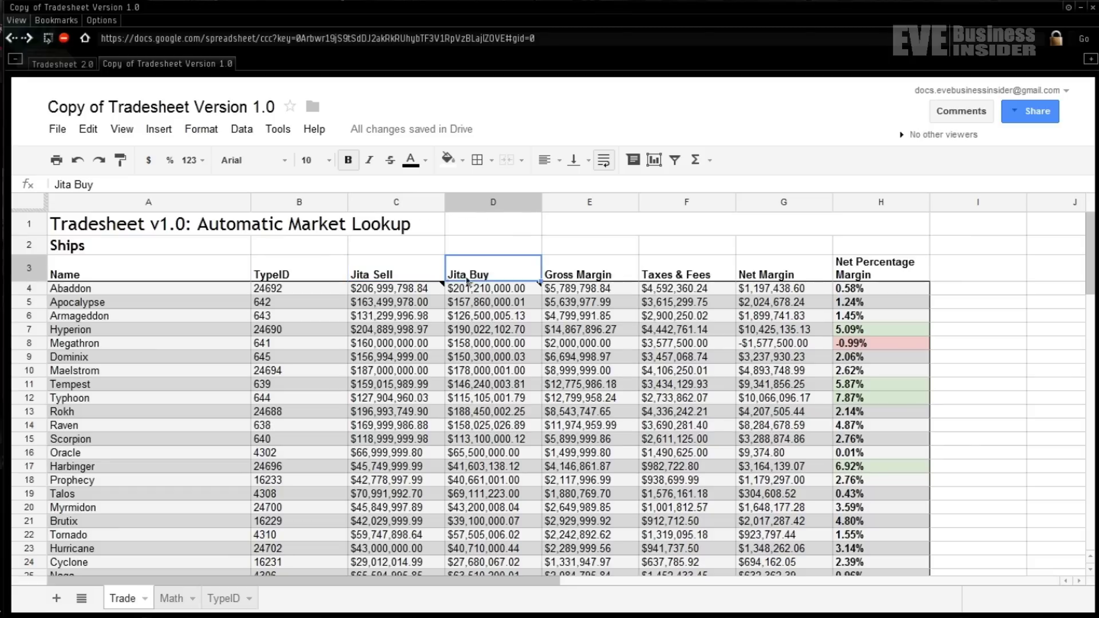
shift+click(405, 281)
key(Delete)
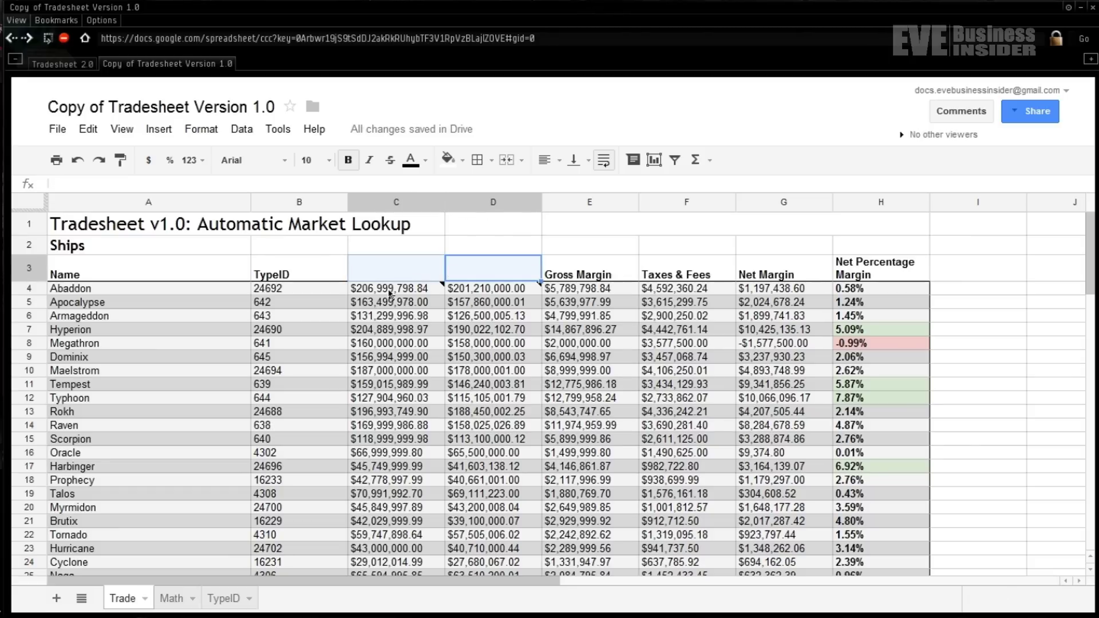
- Delete the ImportXML price formulas in C4:D4
click(402, 290)
shift+click(481, 292)
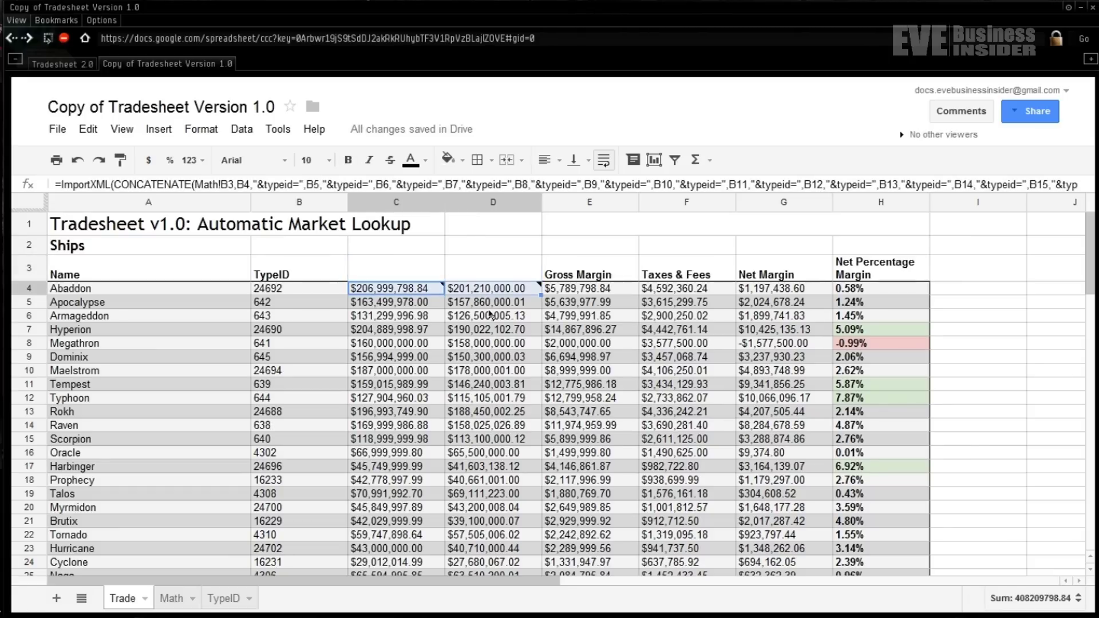
key(Delete)
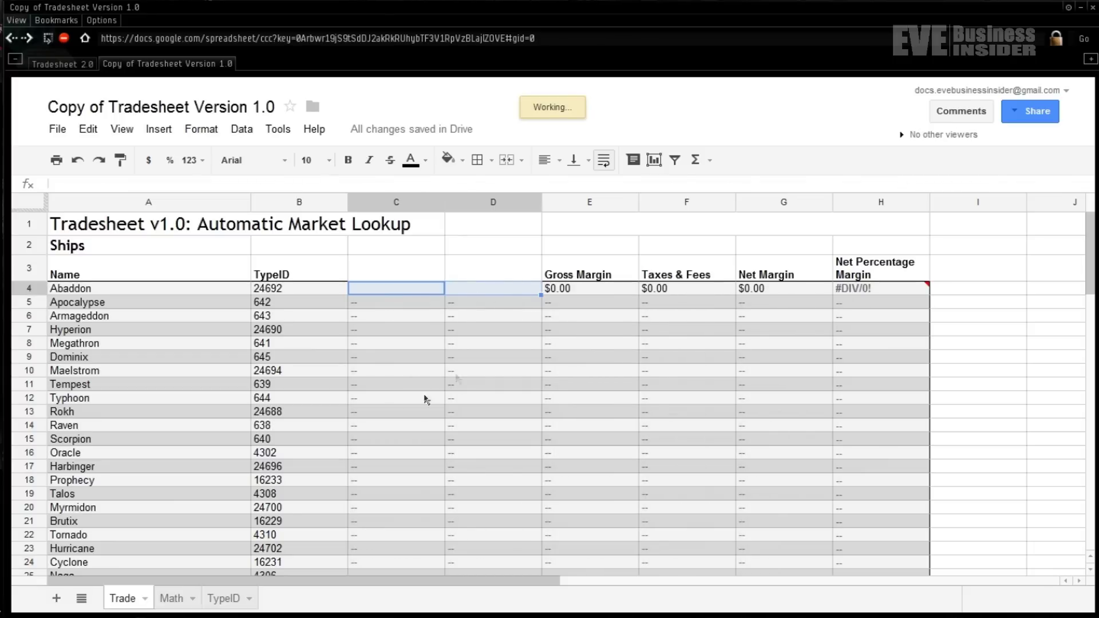
click(172, 600)
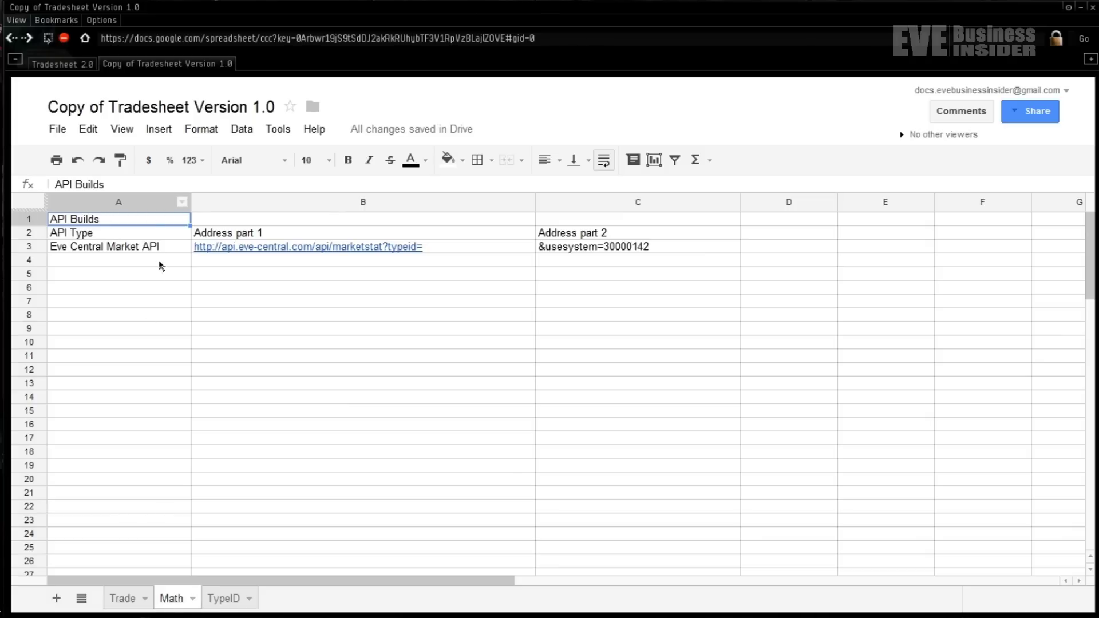
- Enter Jita and Amarr in A4:A5 and &typeid= in C4
click(161, 262)
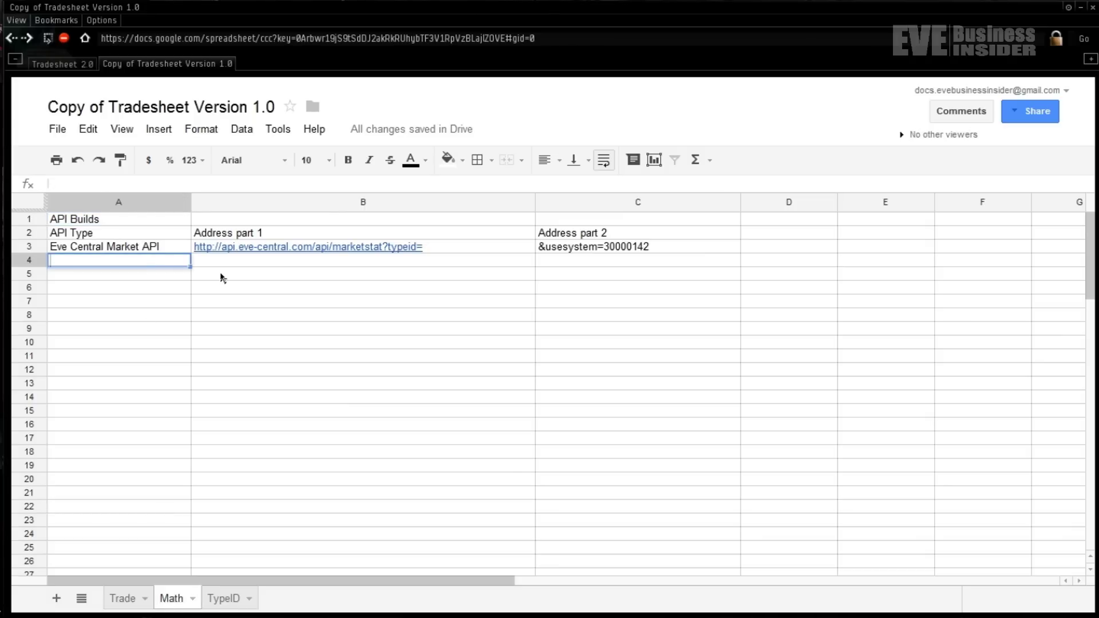
text(Jita)
key(Return)
key(Return)
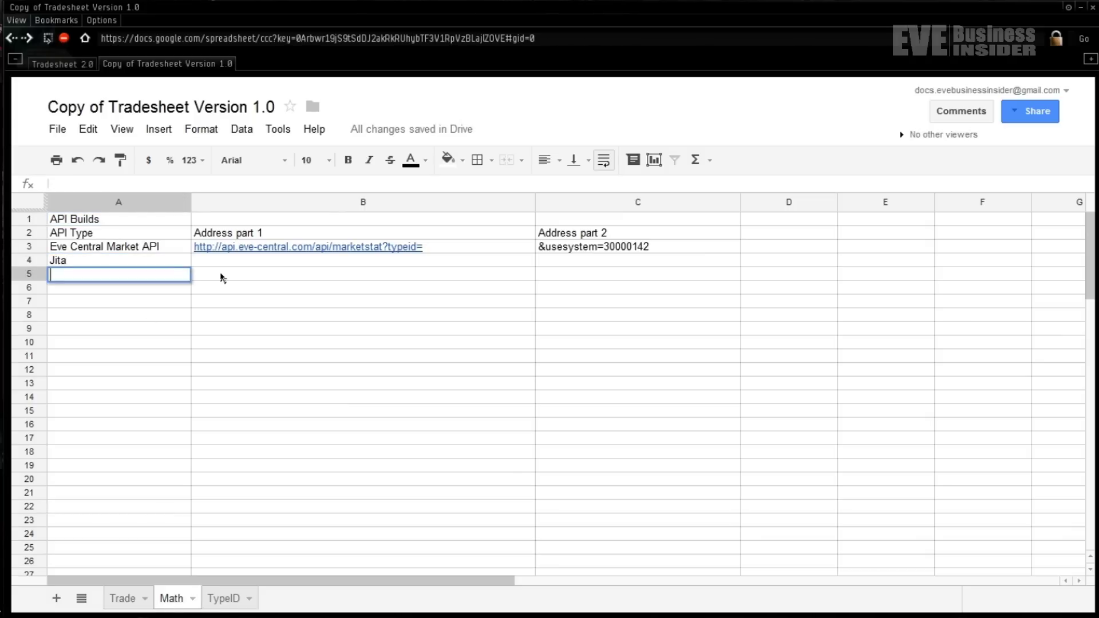
text(Amarr)
key(Return)
key(Up)
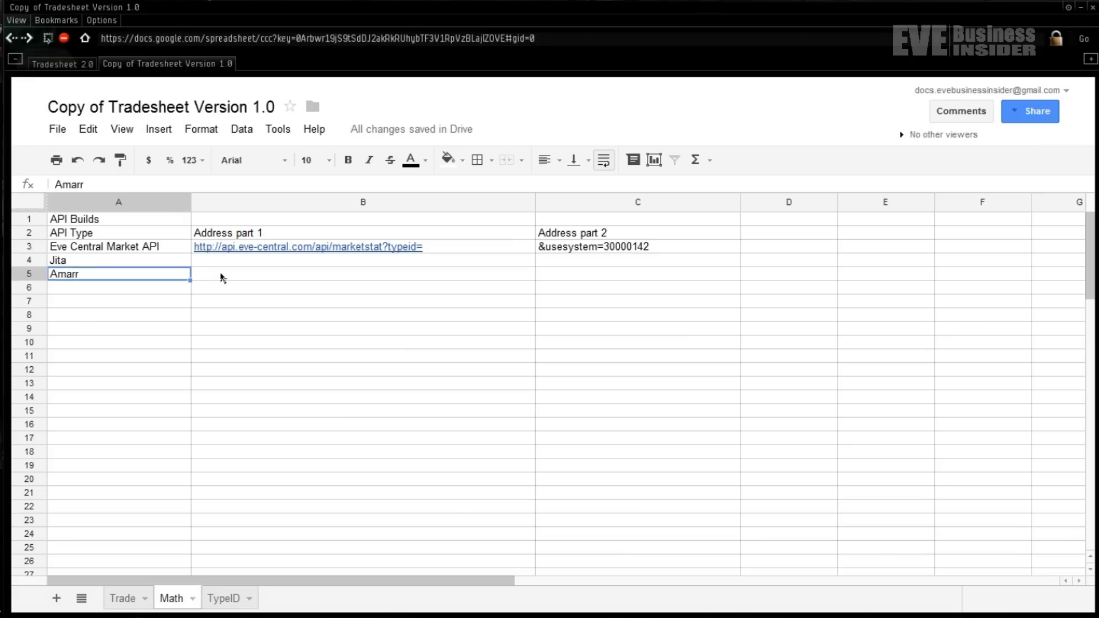
key(Right)
key(Right)
key(Up)
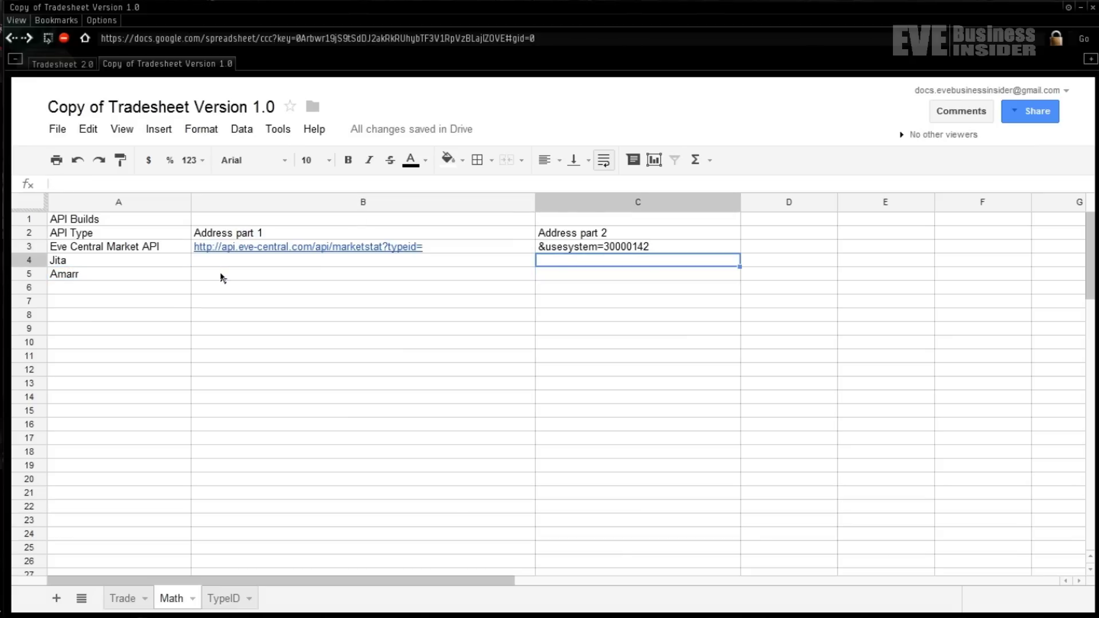
key(Return)
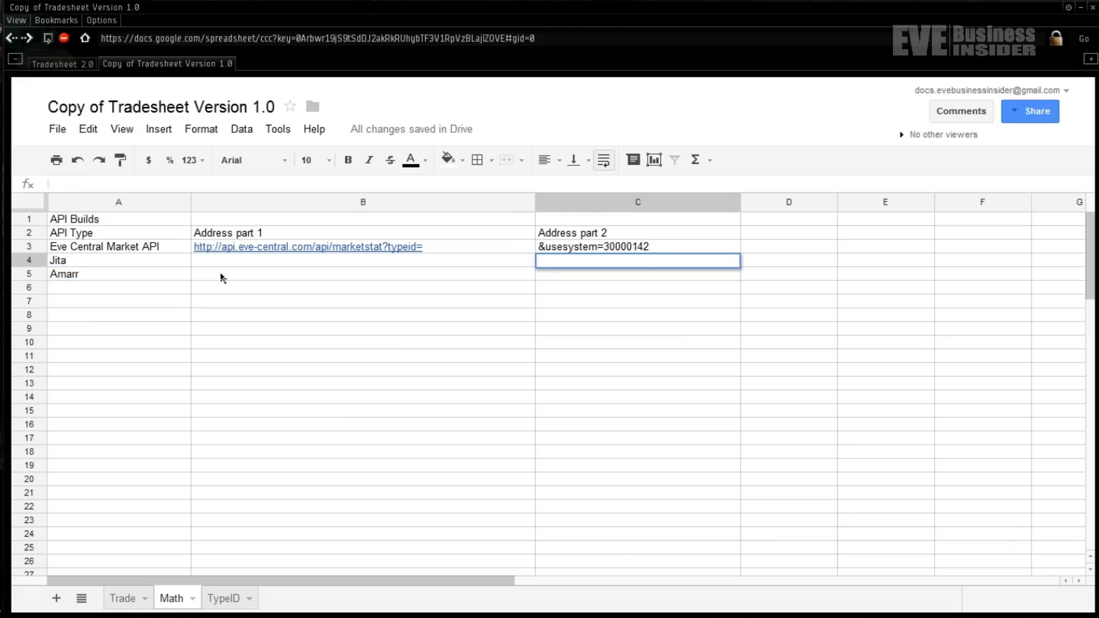
text(&typeid=)
key(Return)
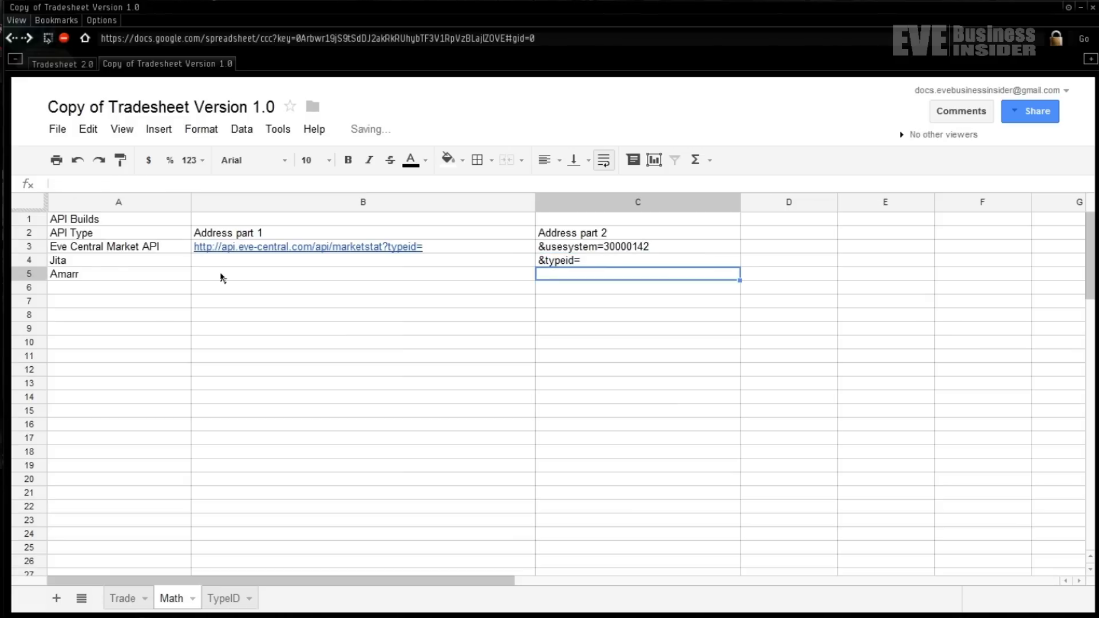
- Enter the Jita marketstat address ending usesystem=30000142 in B4
key(Left)
key(Up)
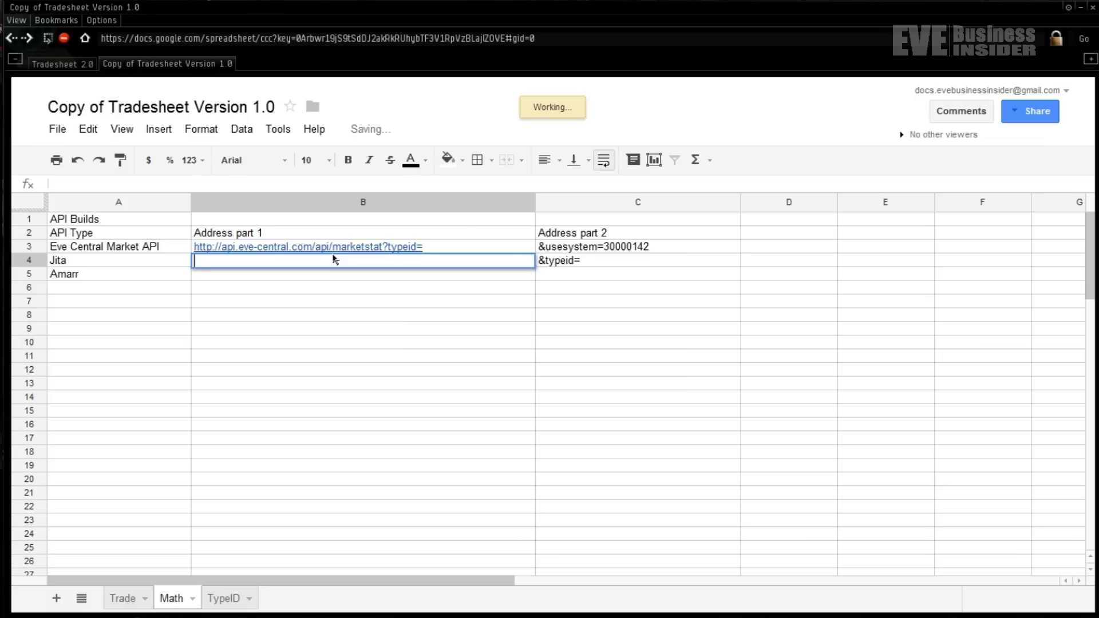
text(http://)
key(End)
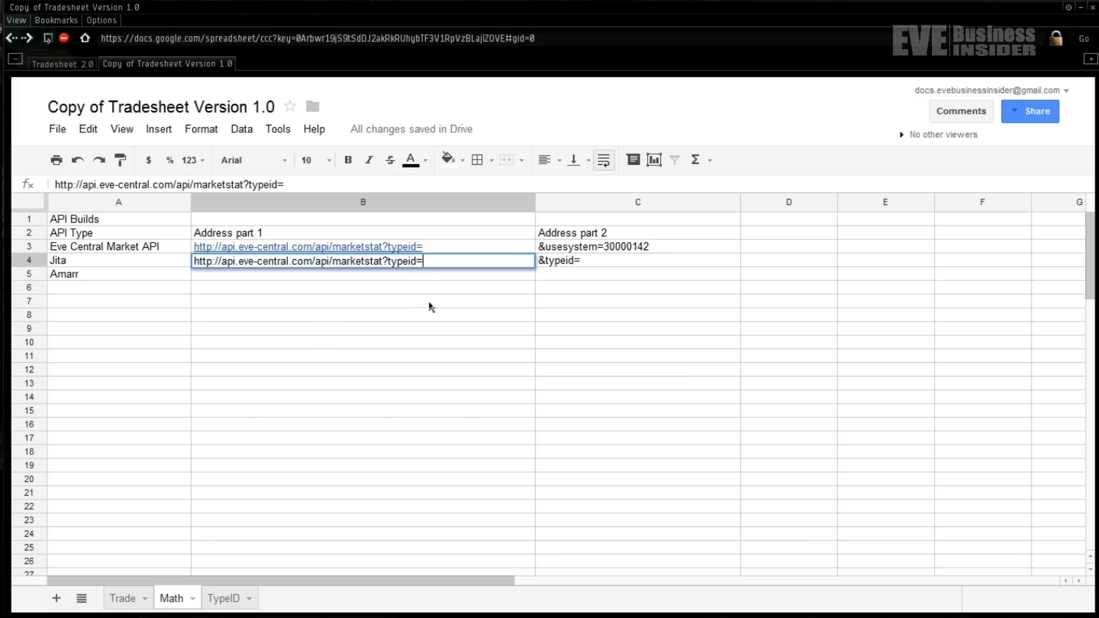
key(shift+Left)
key(shift+Left)
key(shift+Left)
key(shift+Left)
key(shift+Left)
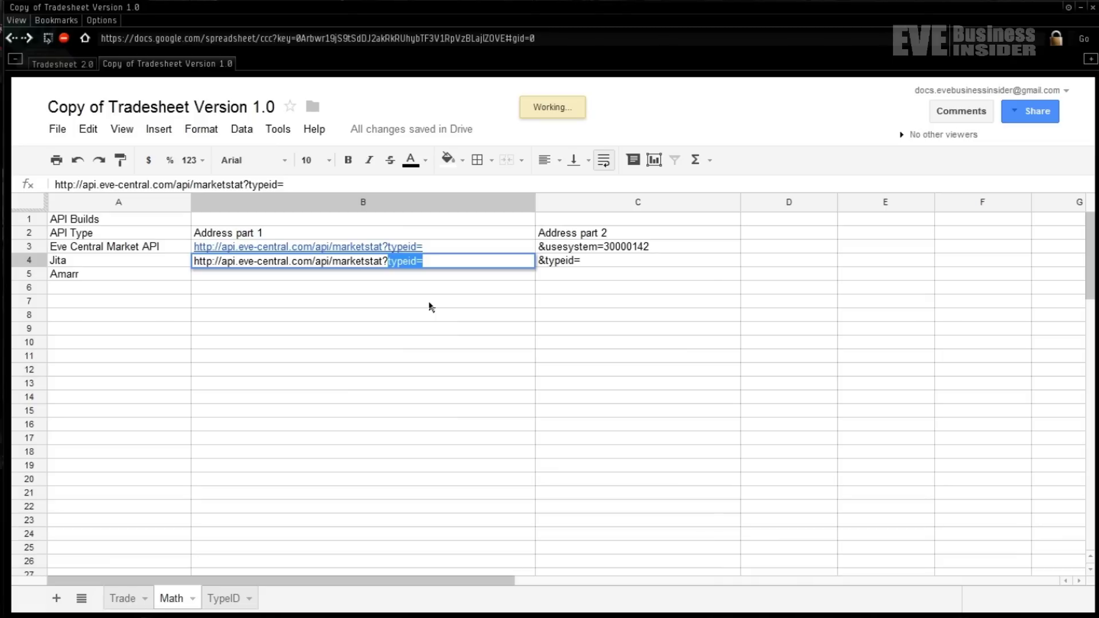
key(BackSpace)
text(usesyst)
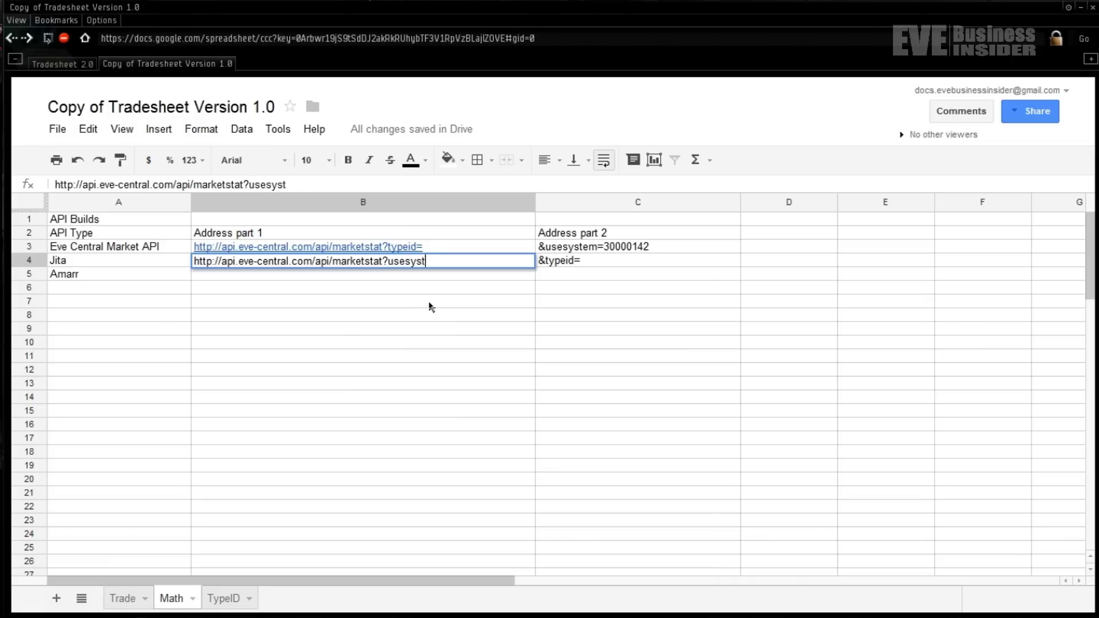
text(em=30000)
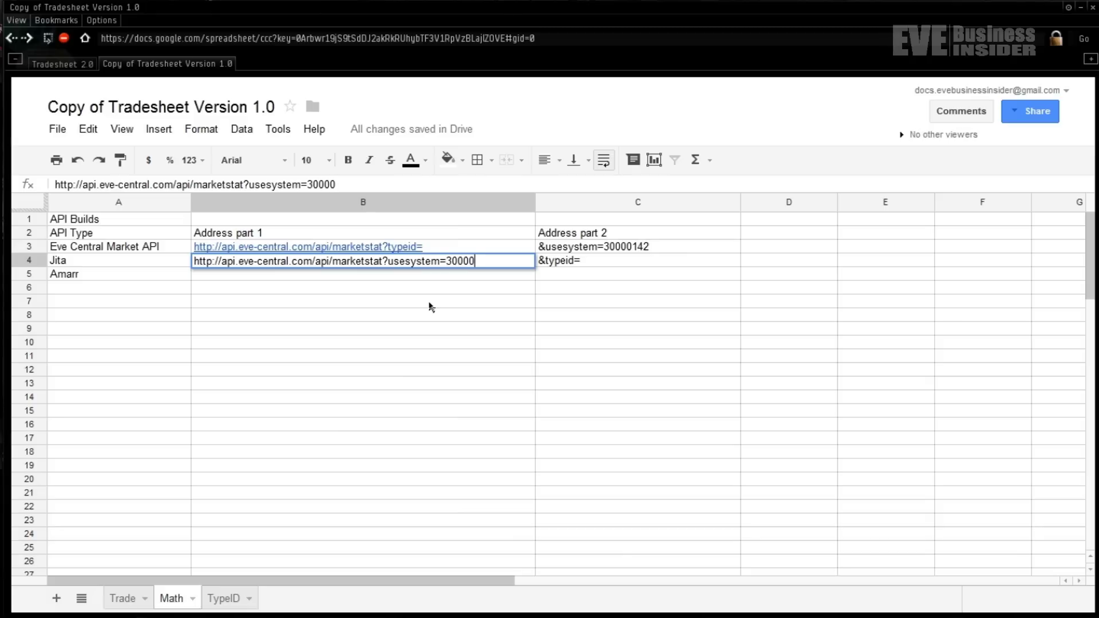
text(142)
key(Return)
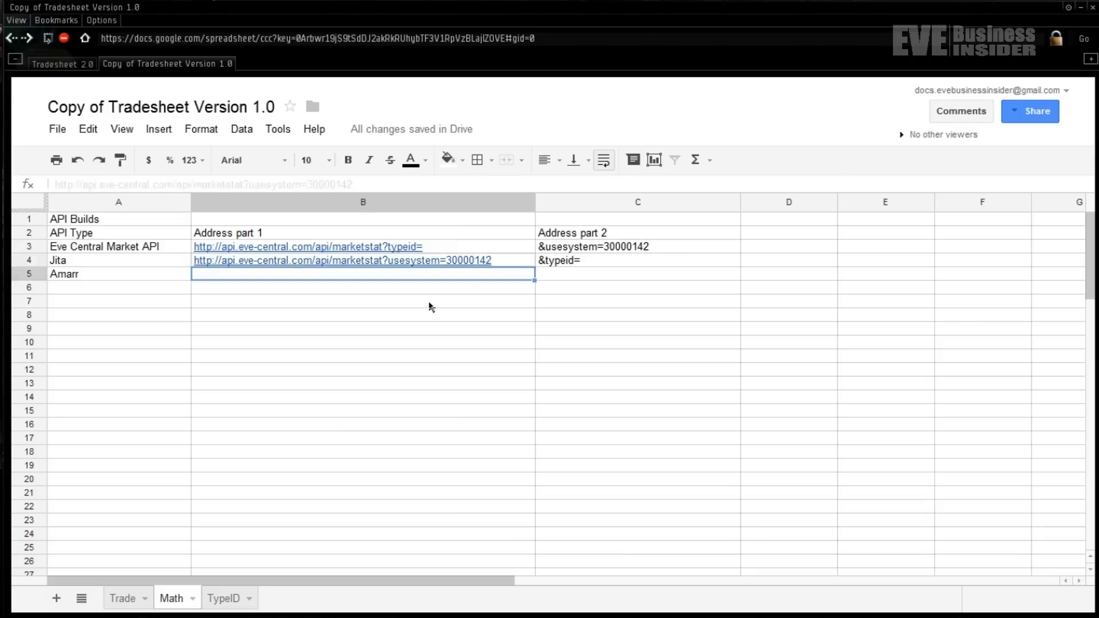
- Paste the address into B5 and change its ending to 30002187 for Amarr
key(Up)
key(Down)
text(http://api.eve-central.com/api/marketstat?usesystem=30000142)
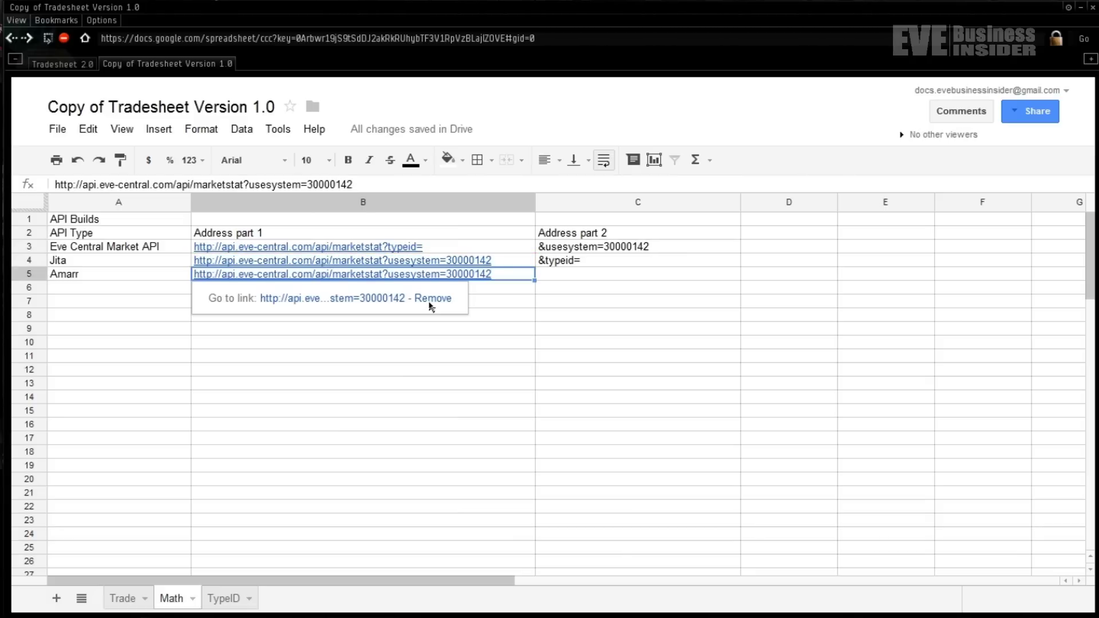
key(Return)
key(BackSpace)
key(BackSpace)
key(BackSpace)
key(BackSpace)
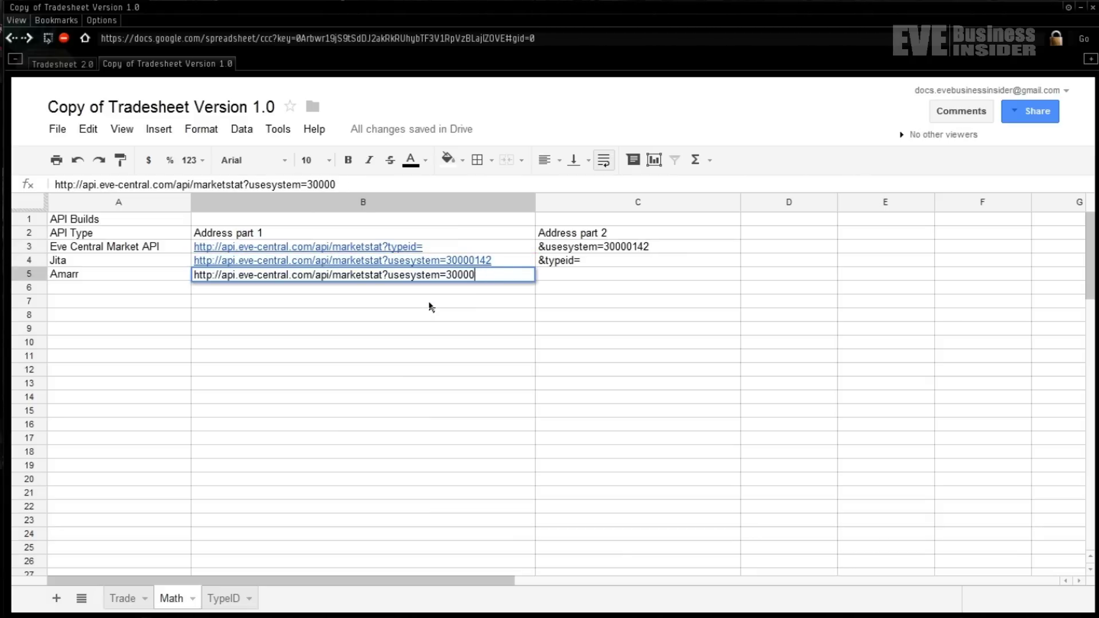
text(2187)
key(Return)
key(Up)
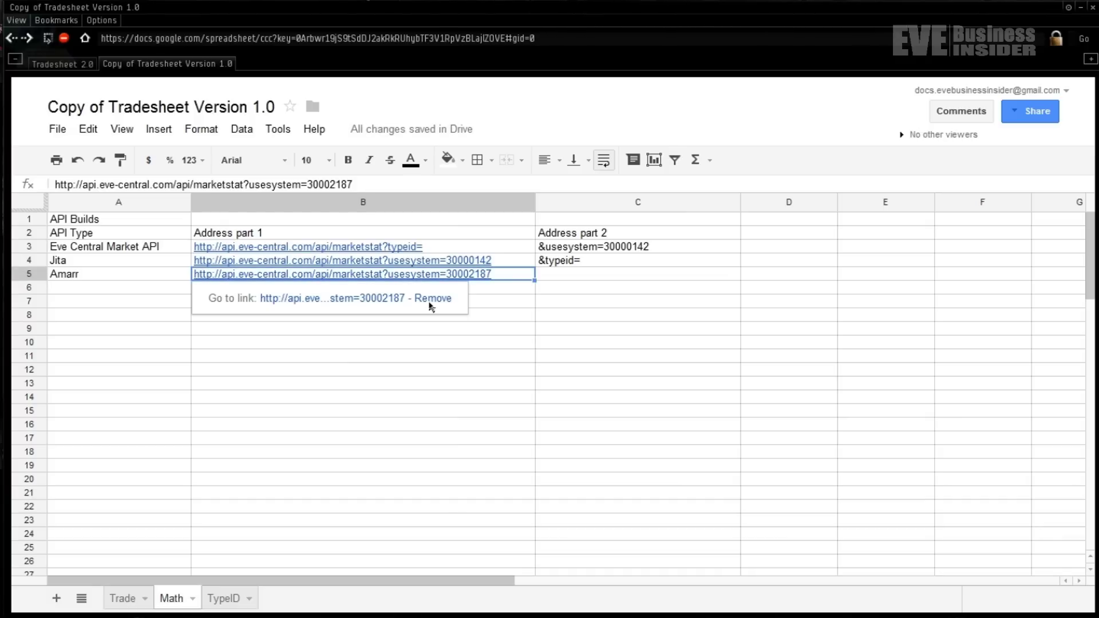
key(Up)
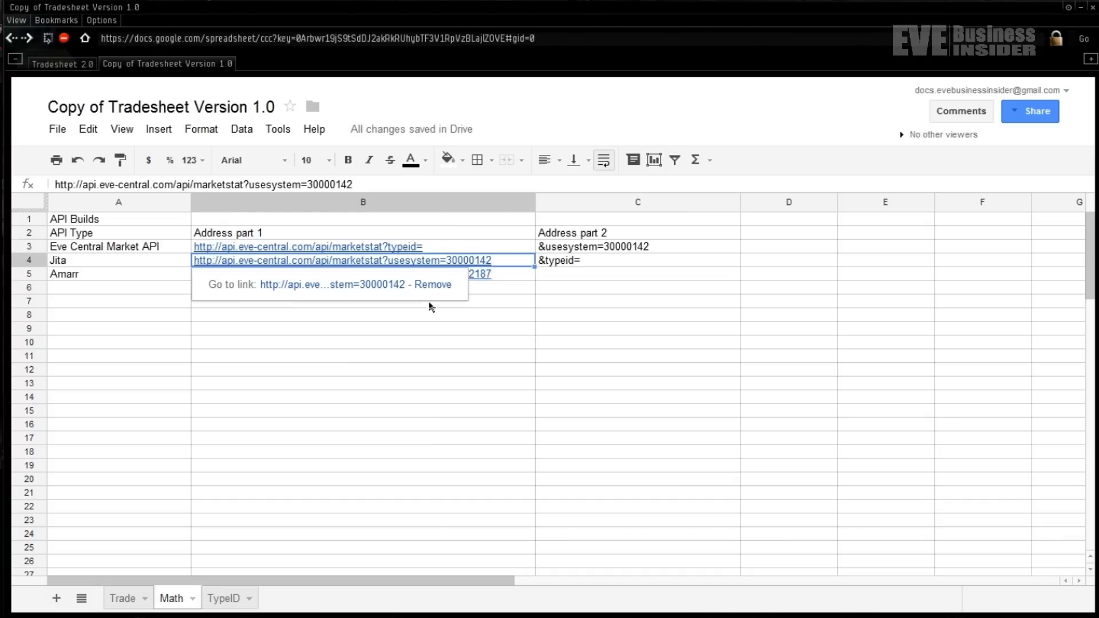
right_click(509, 265)
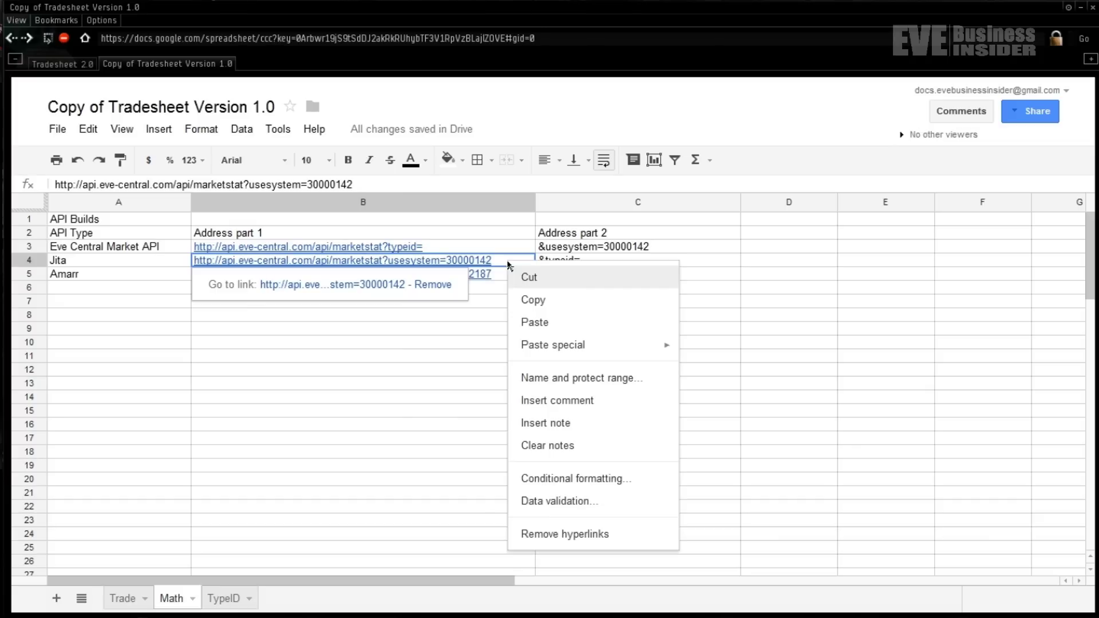
- Create named ranges Jita for Math!B4 and Amarr for Math!B5
click(604, 389)
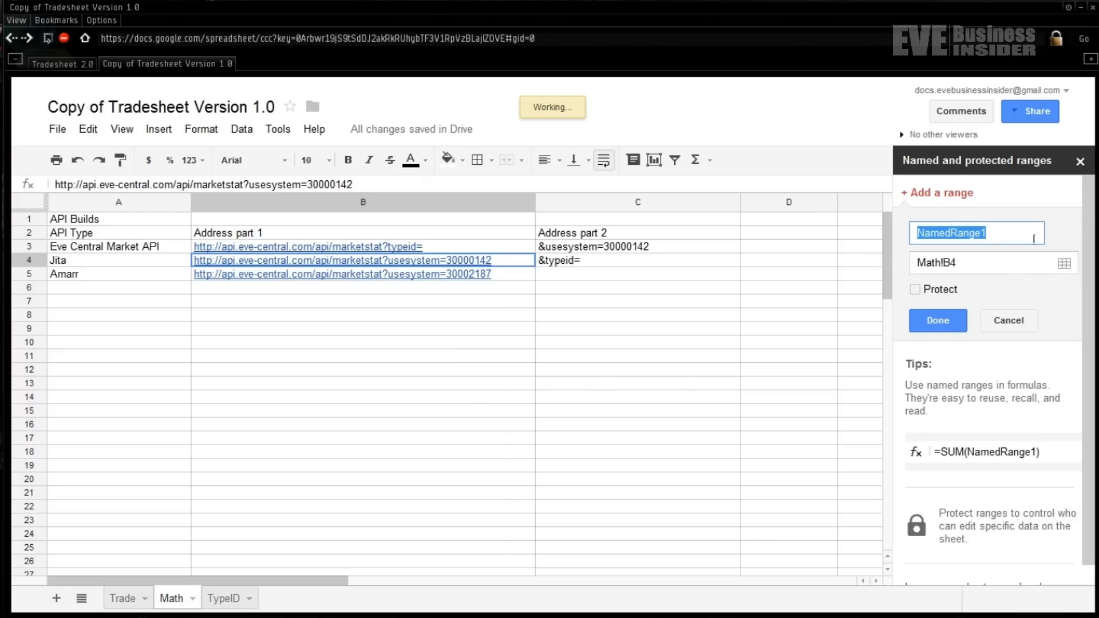
text(Jita)
key(Return)
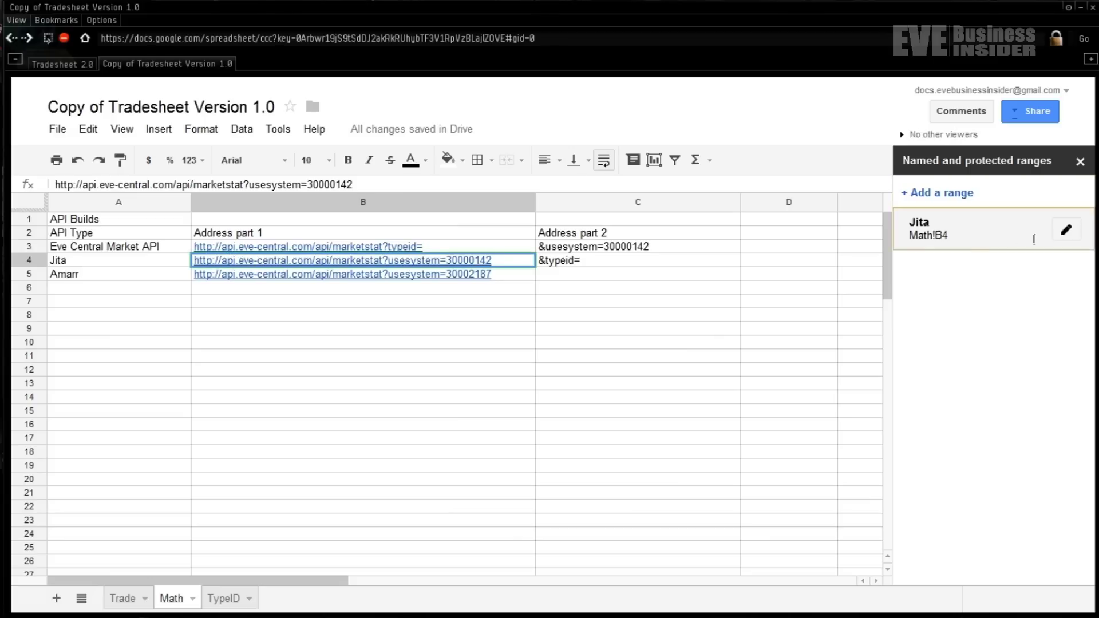
click(518, 279)
click(936, 194)
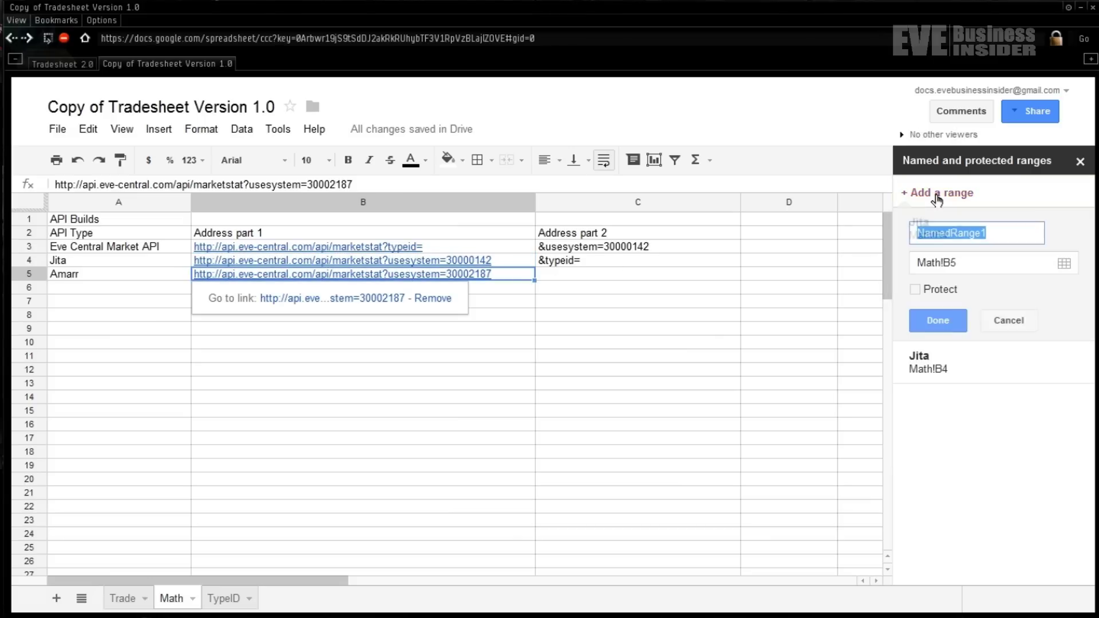
text(Amarr)
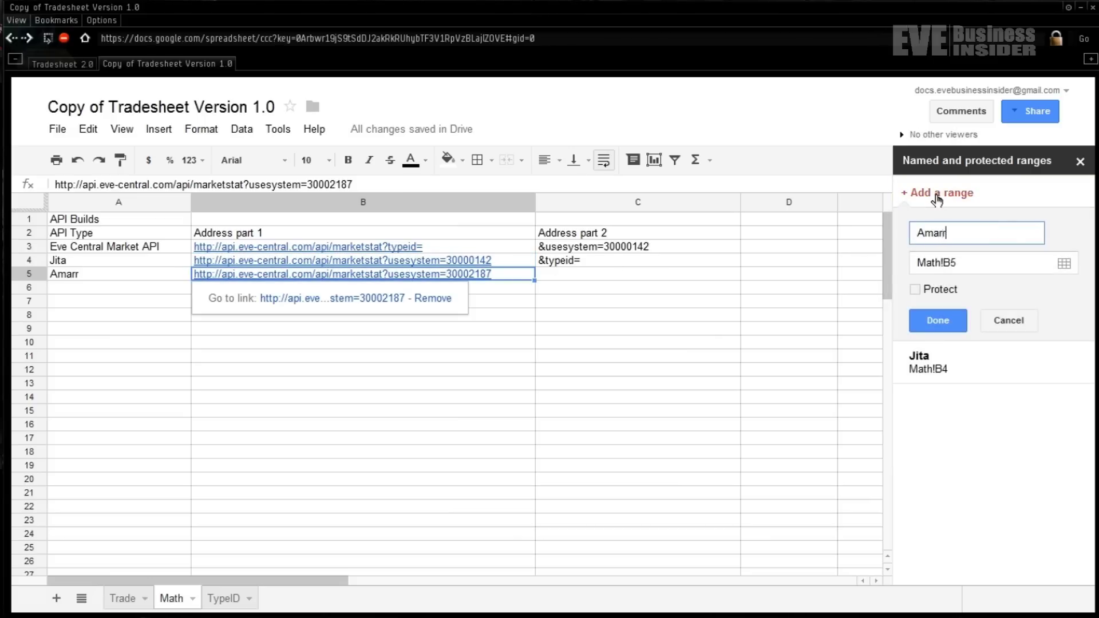
key(Return)
- Create the named range TypeID for the &typeid= cell C4
click(714, 265)
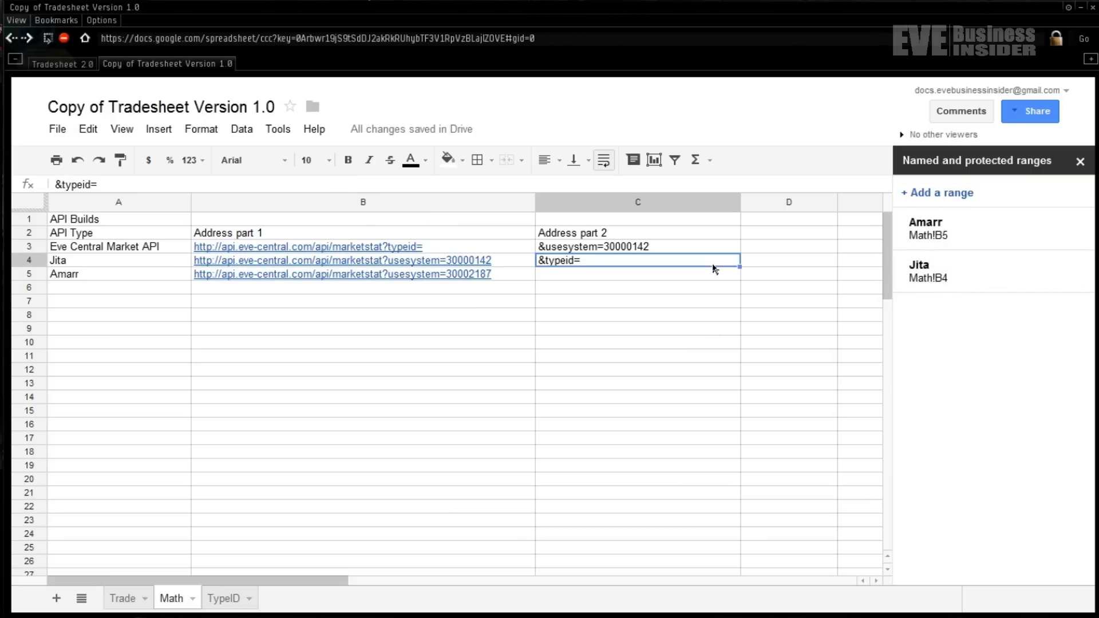
click(961, 195)
text(Type)
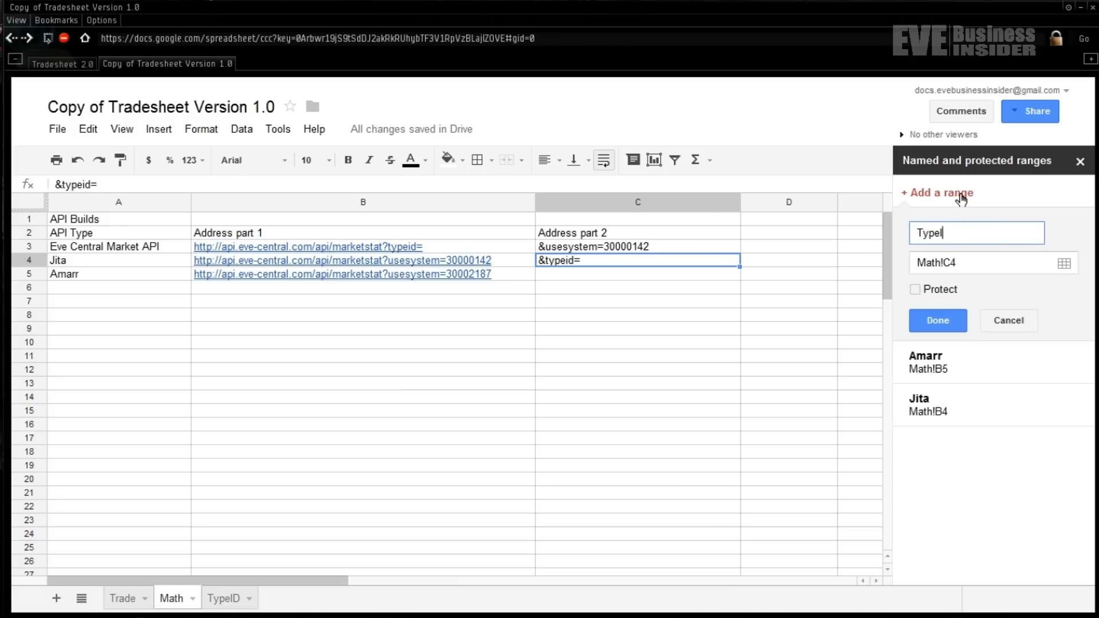
text(ID)
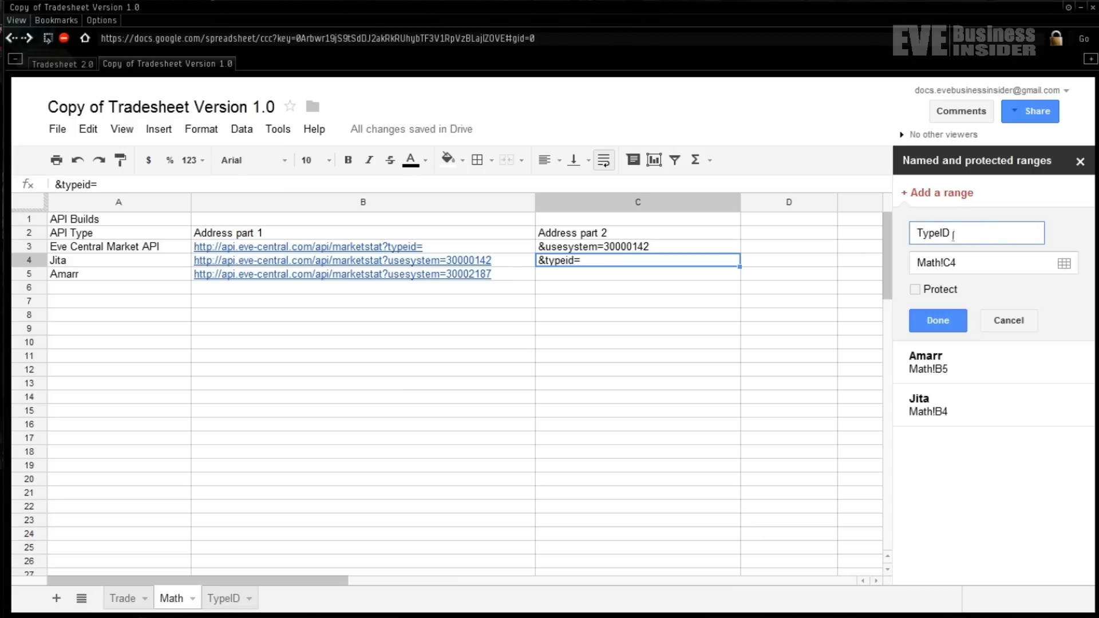
click(941, 321)
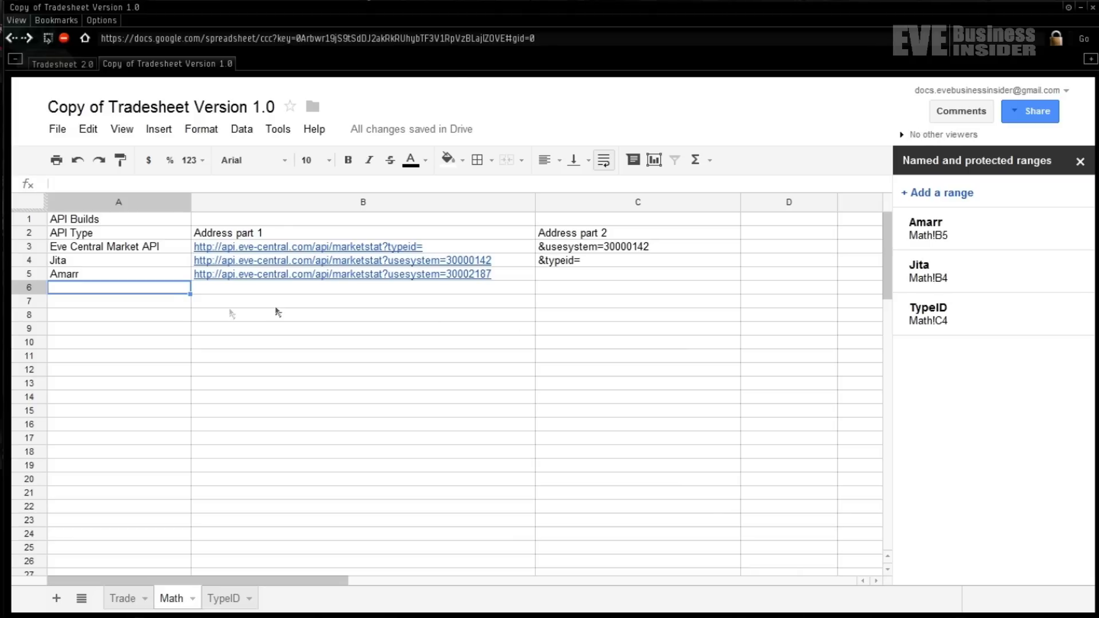
- Enter 'Sell Price Swap Group' in cell A6
double_click(185, 294)
text(Sel)
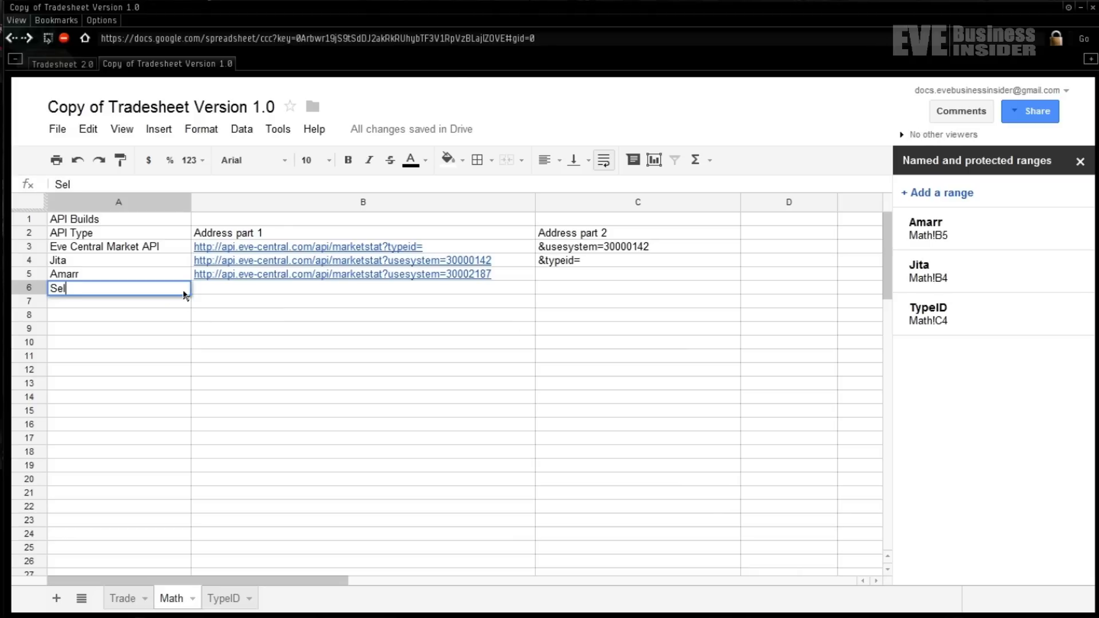
text(l Price Swap Group)
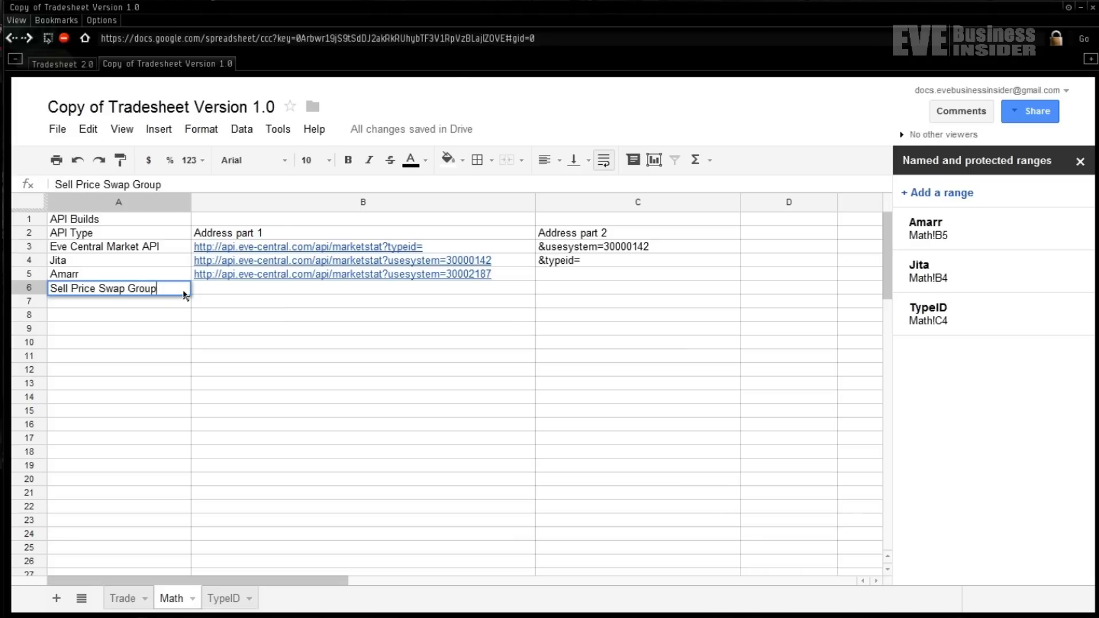
key(Return)
key(Up)
- Copy the label into A7 and change it to 'Buy Price Swap Group'
key(ctrl+c)
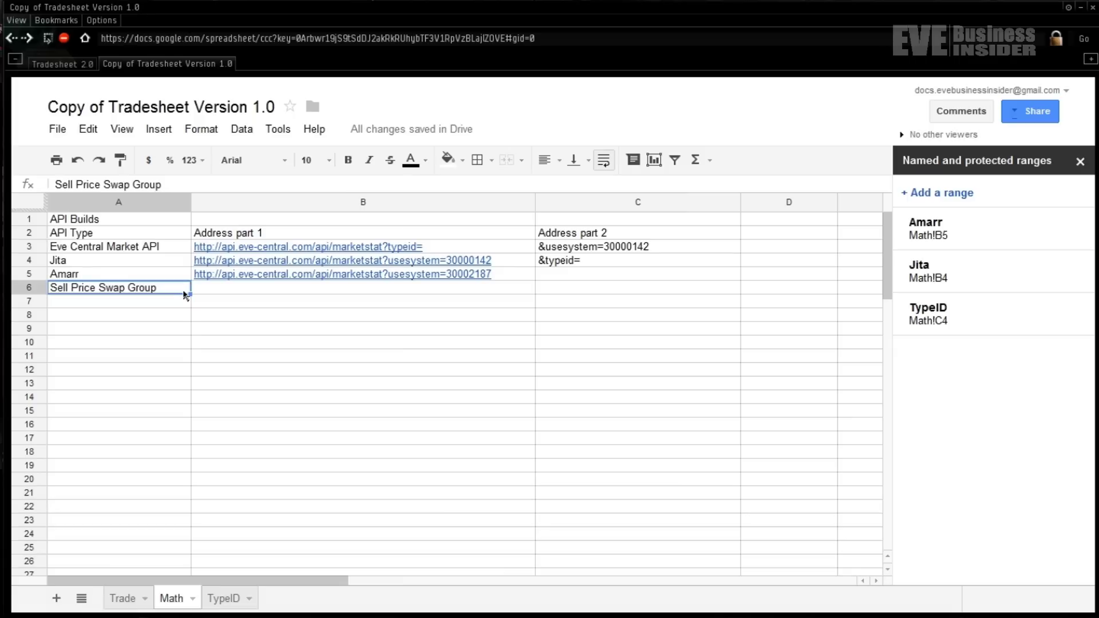
key(Down)
key(ctrl+v)
key(F2)
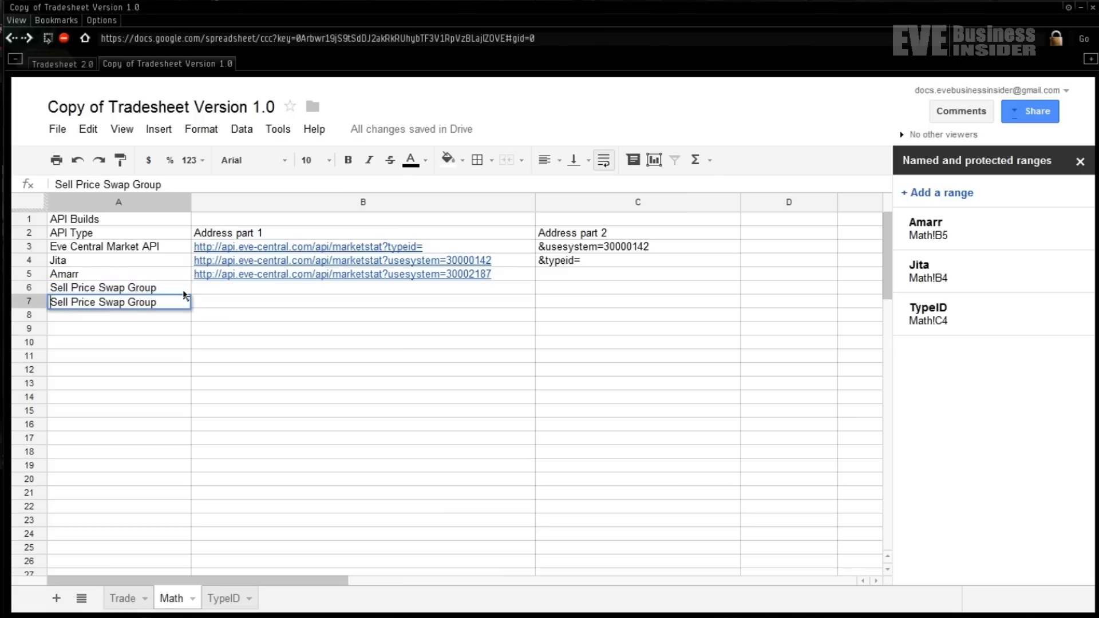
key(Home)
key(Delete)
key(Delete)
key(Delete)
key(Delete)
key(Delete)
text(Buy)
key(Return)
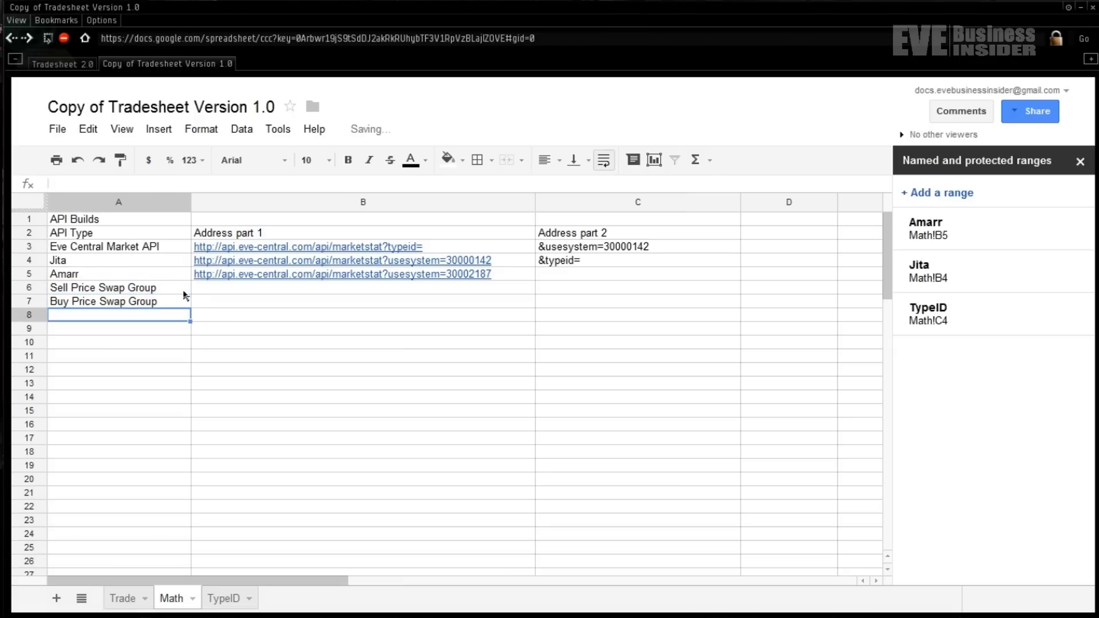
key(Up)
key(Up)
key(Right)
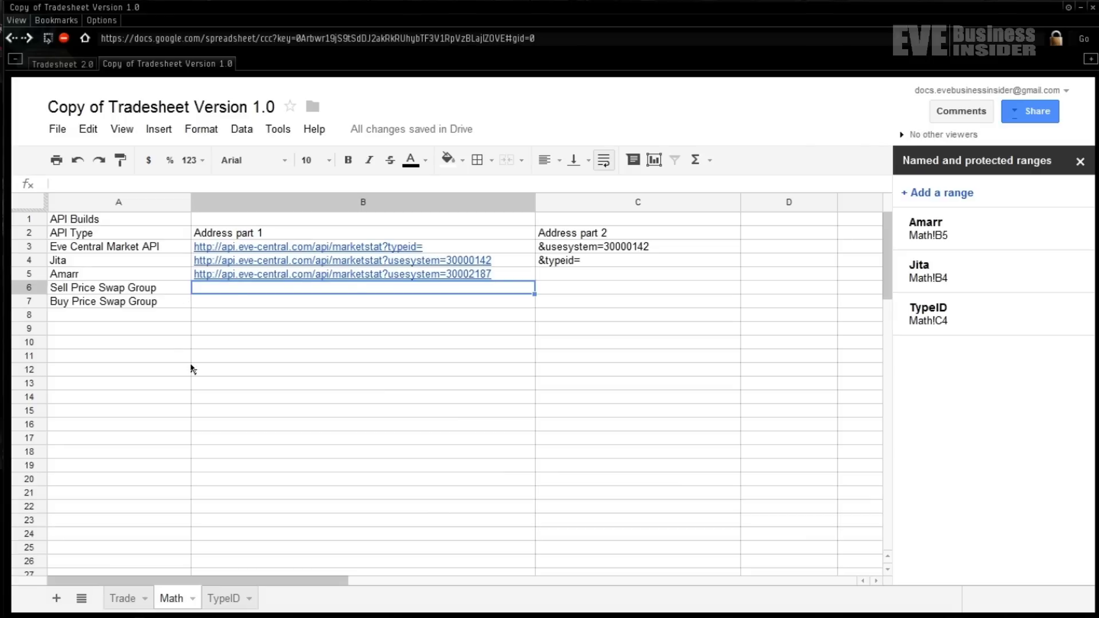
click(123, 598)
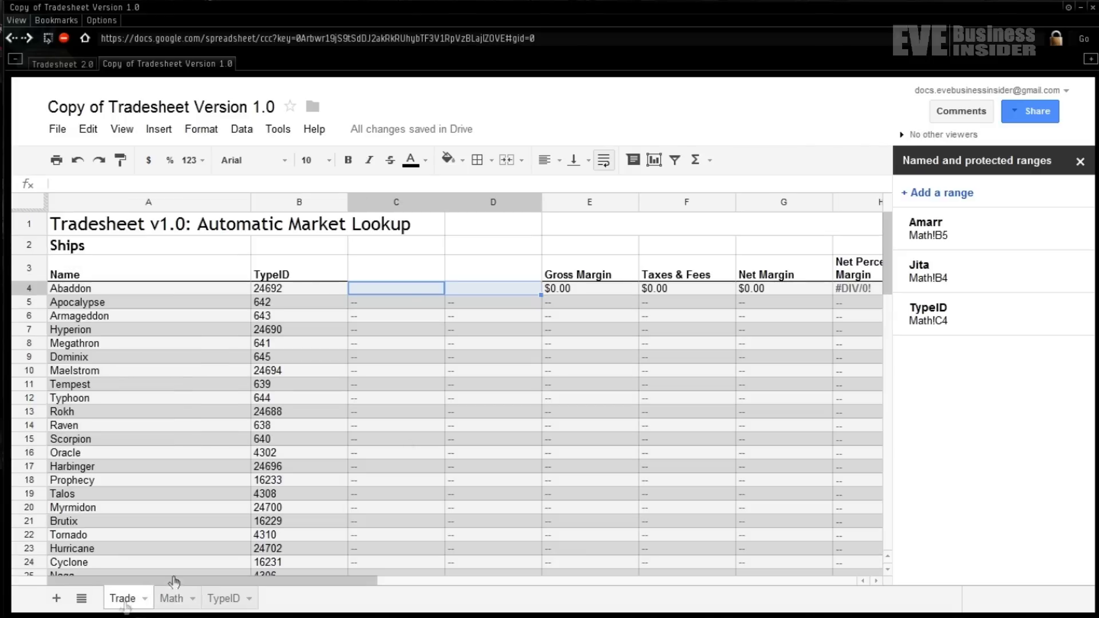
- Clear the Ships label and delete row 2 of the Trade sheet
click(398, 276)
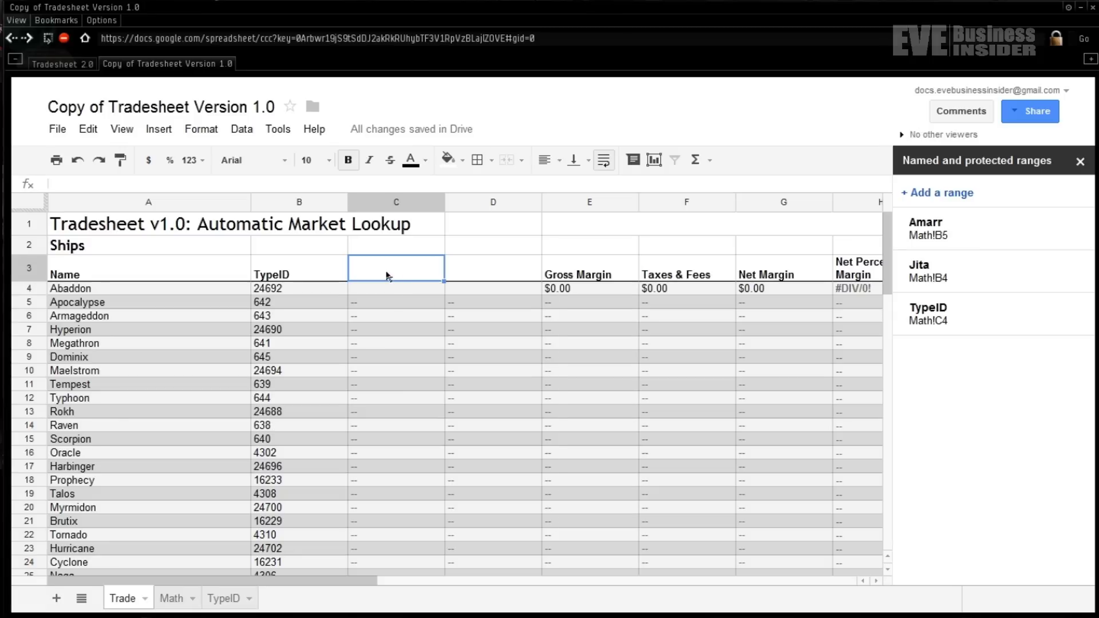
right_click(387, 273)
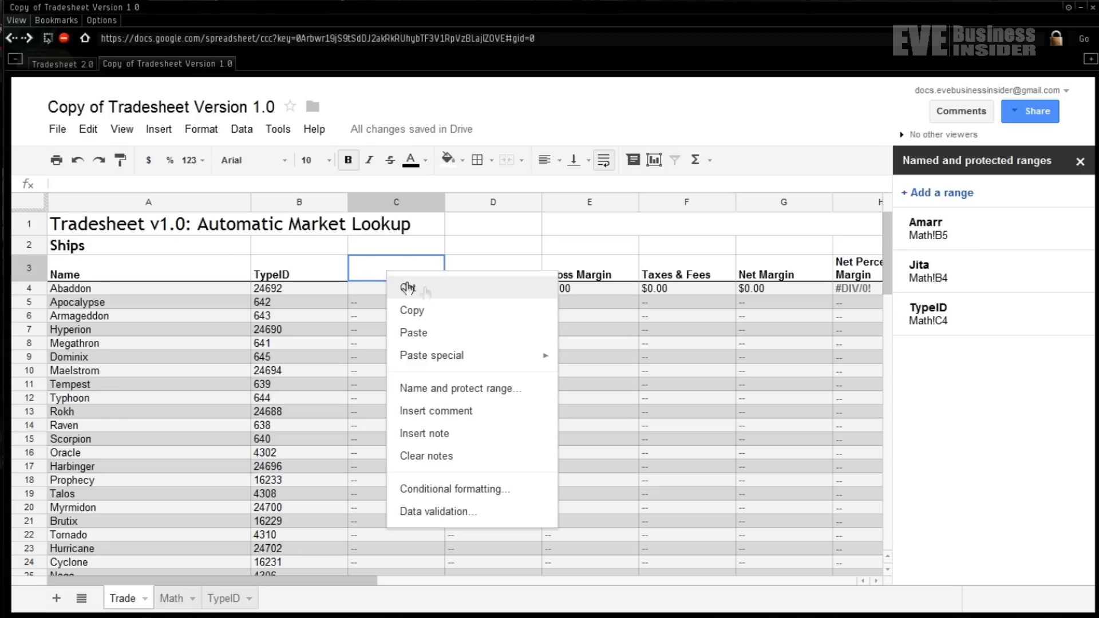
click(242, 246)
key(Delete)
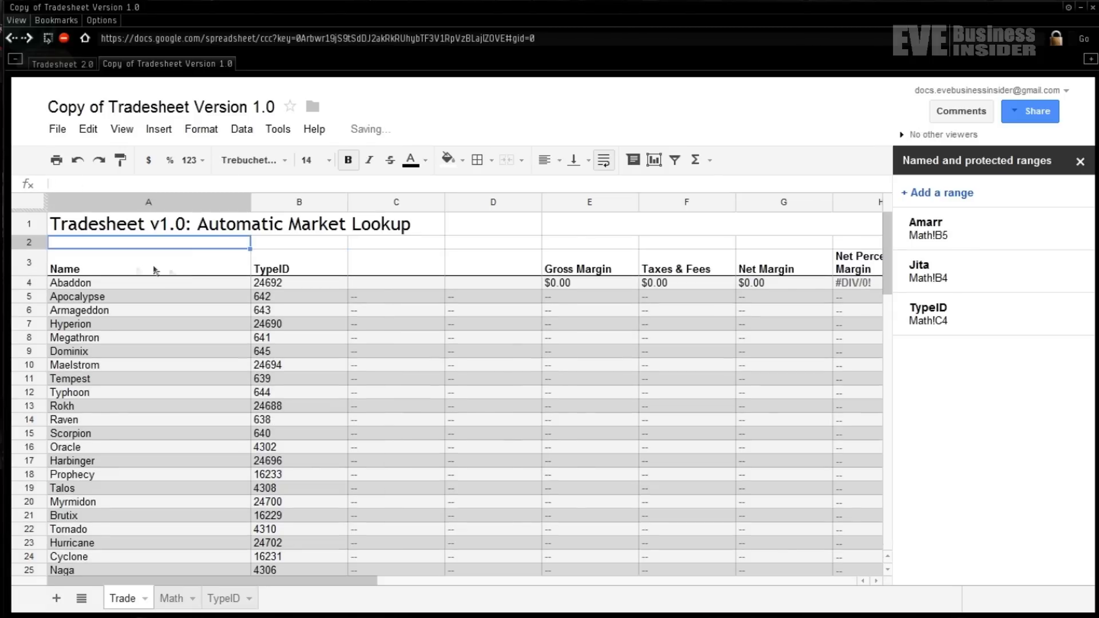
right_click(33, 247)
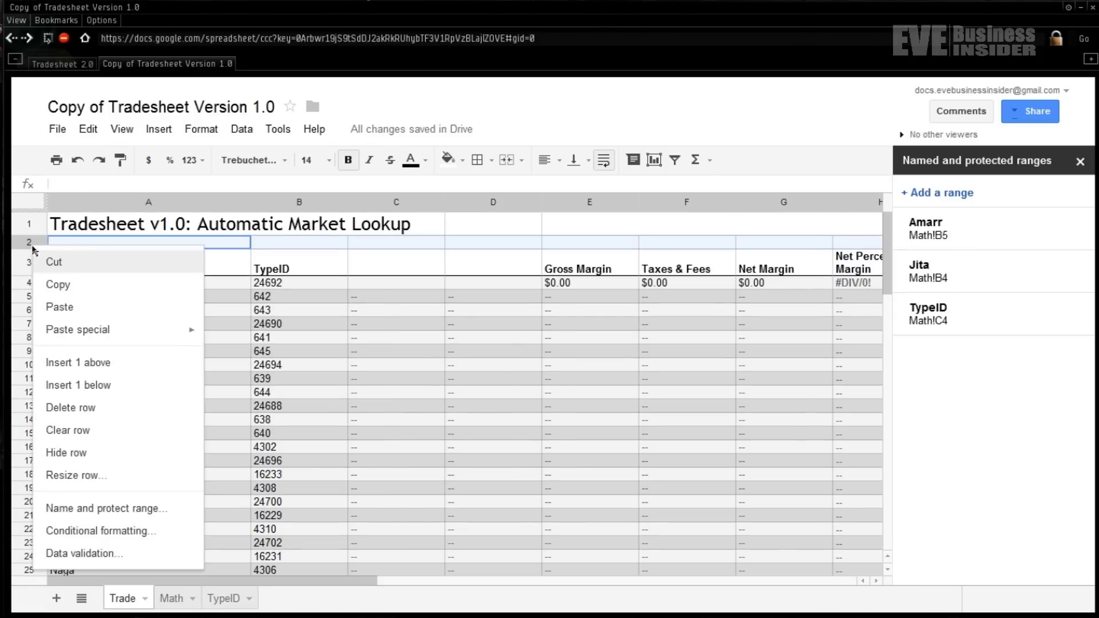
click(112, 407)
- Give C2 a list validation of Jita Sell and Amarr Sell that rejects other input
click(380, 258)
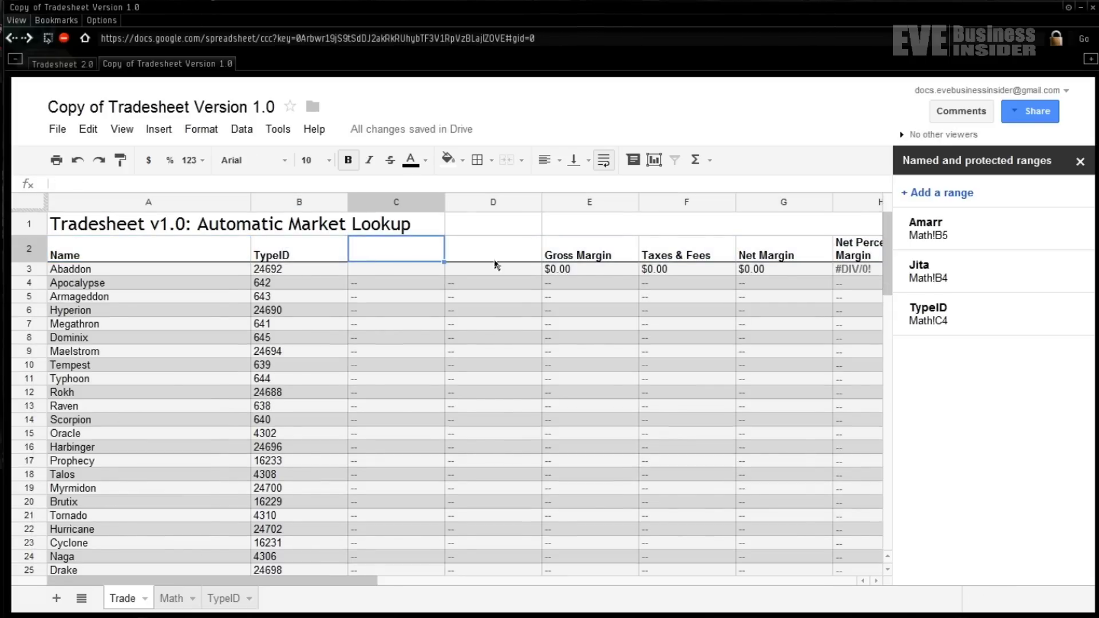
right_click(418, 253)
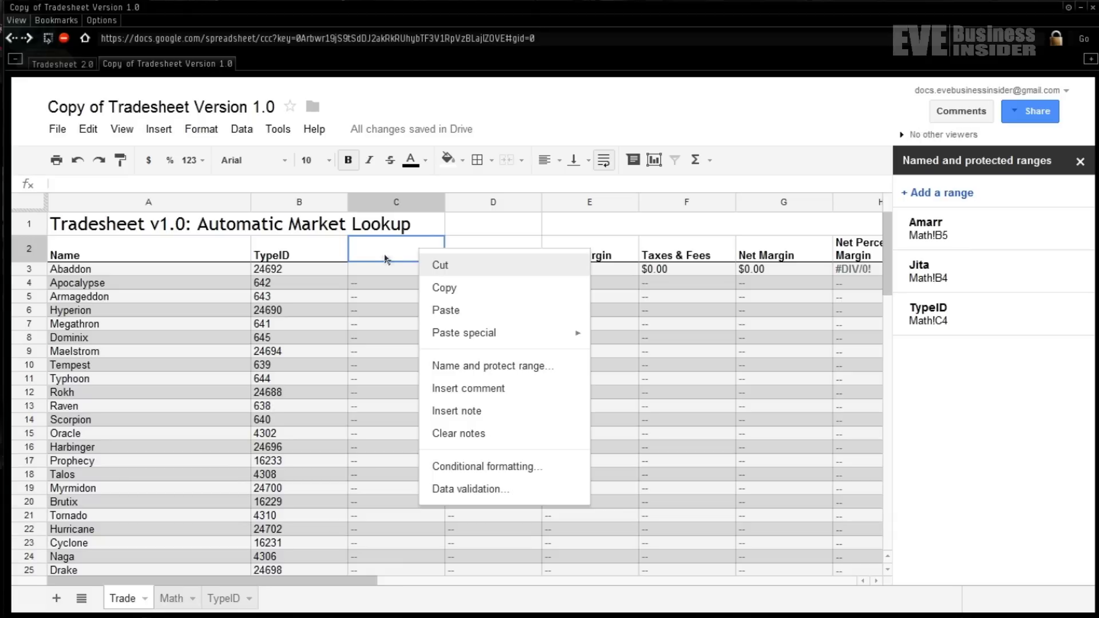
click(491, 490)
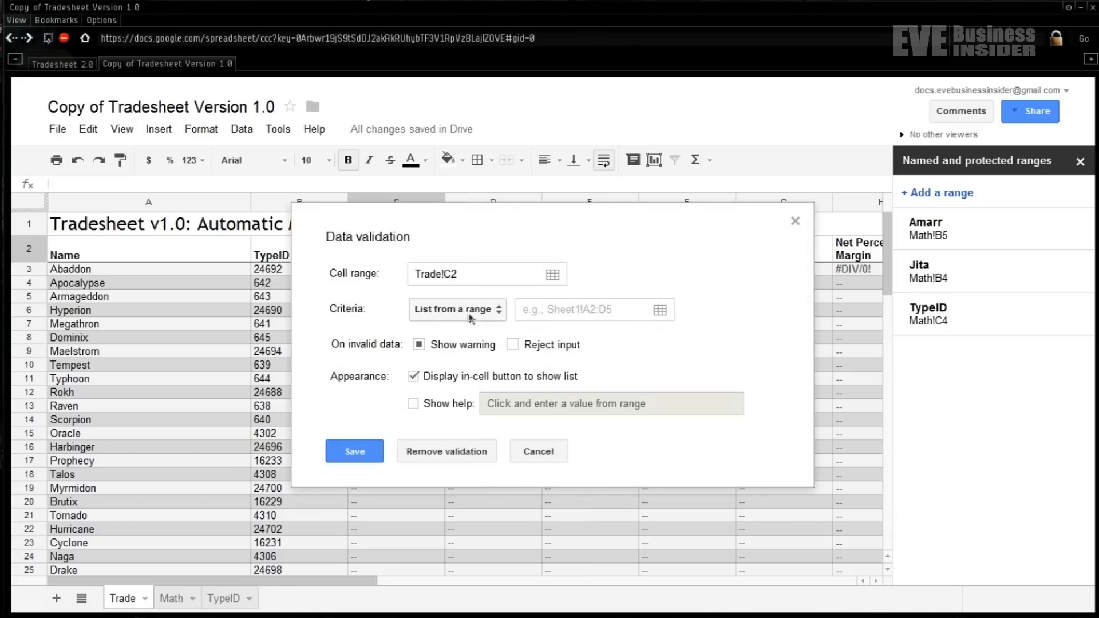
click(497, 311)
click(485, 337)
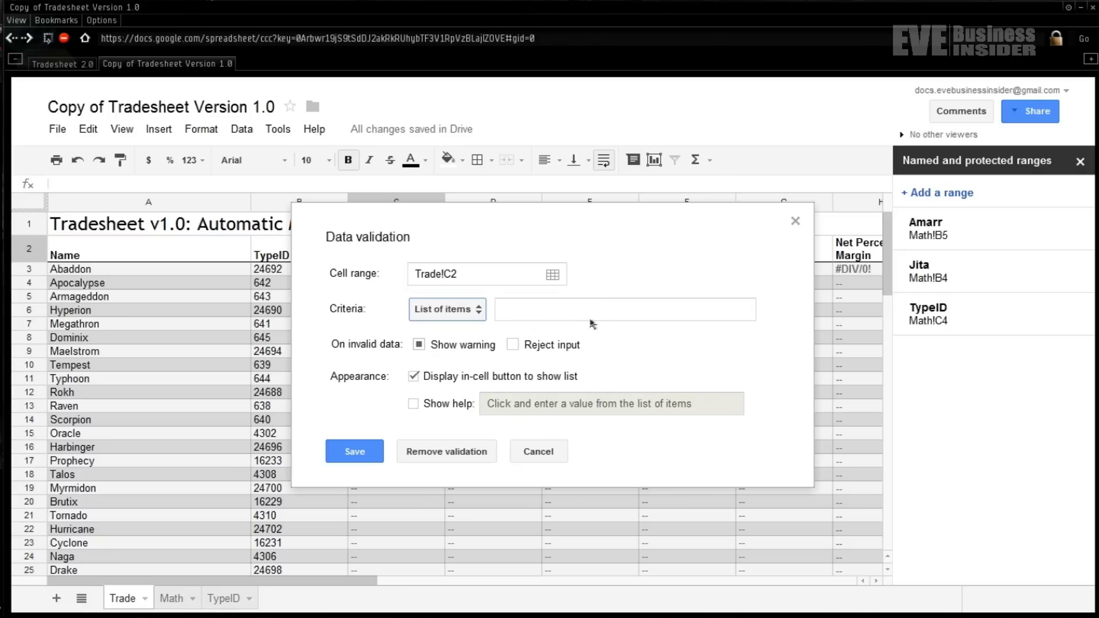
click(590, 311)
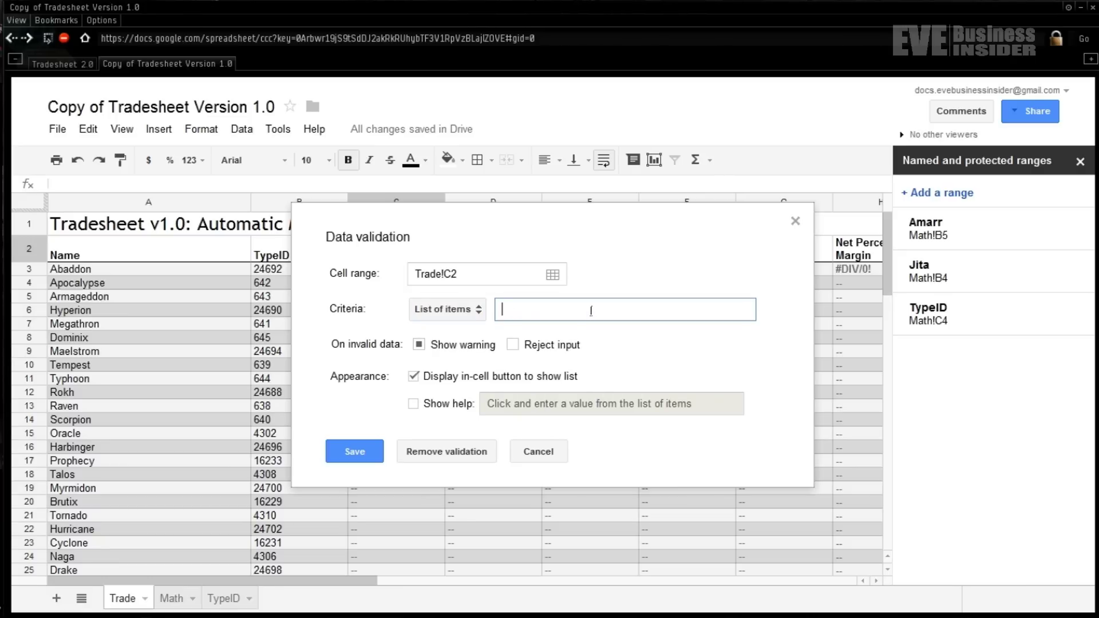
text(Jita Sell, Amarr Sell)
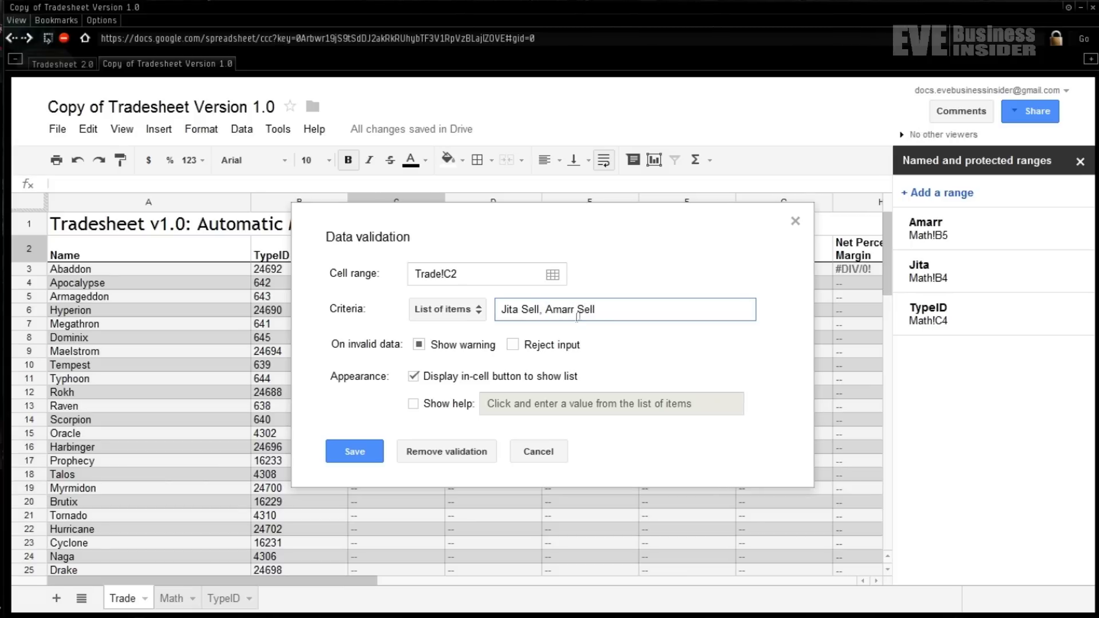
click(512, 345)
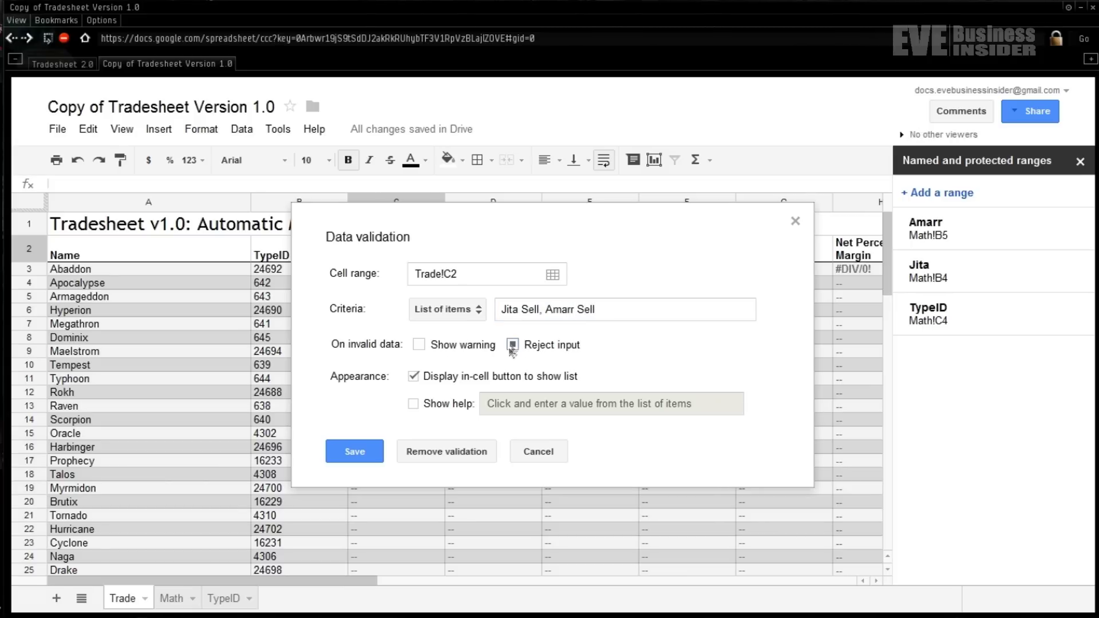
click(360, 453)
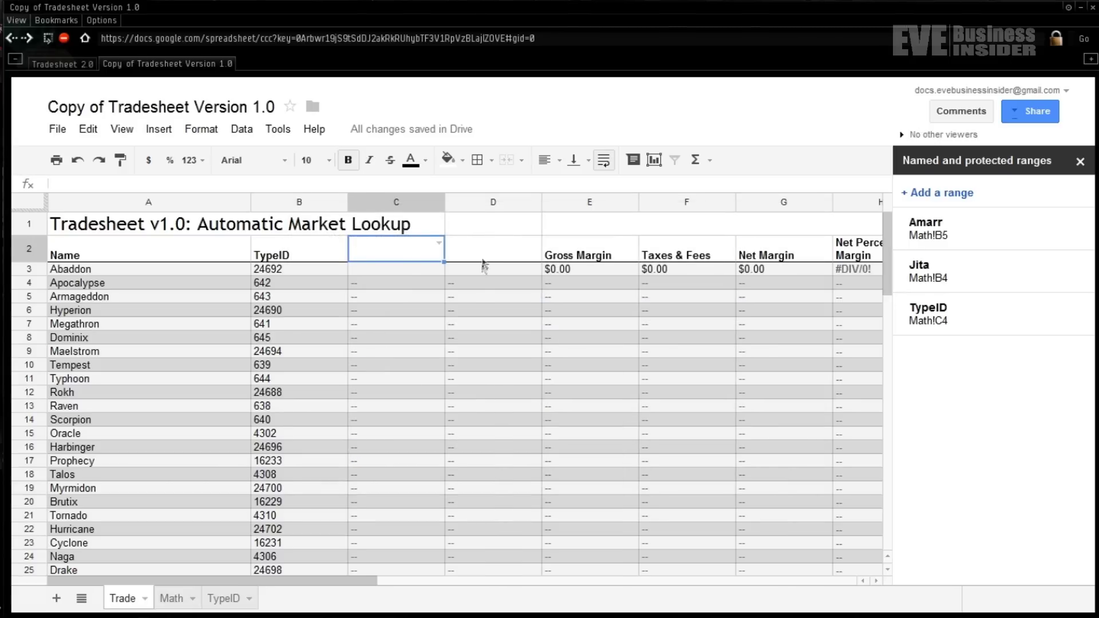
click(485, 252)
- Give D2 a list validation of Jita Buy and Amarr Buy that rejects other input
right_click(484, 250)
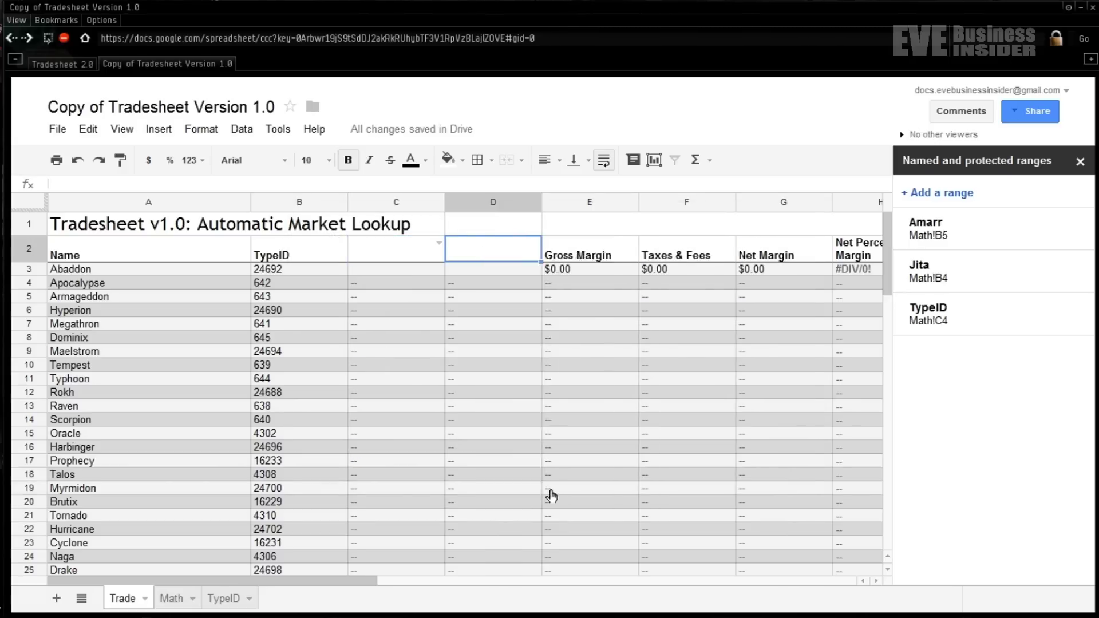
click(452, 309)
click(462, 332)
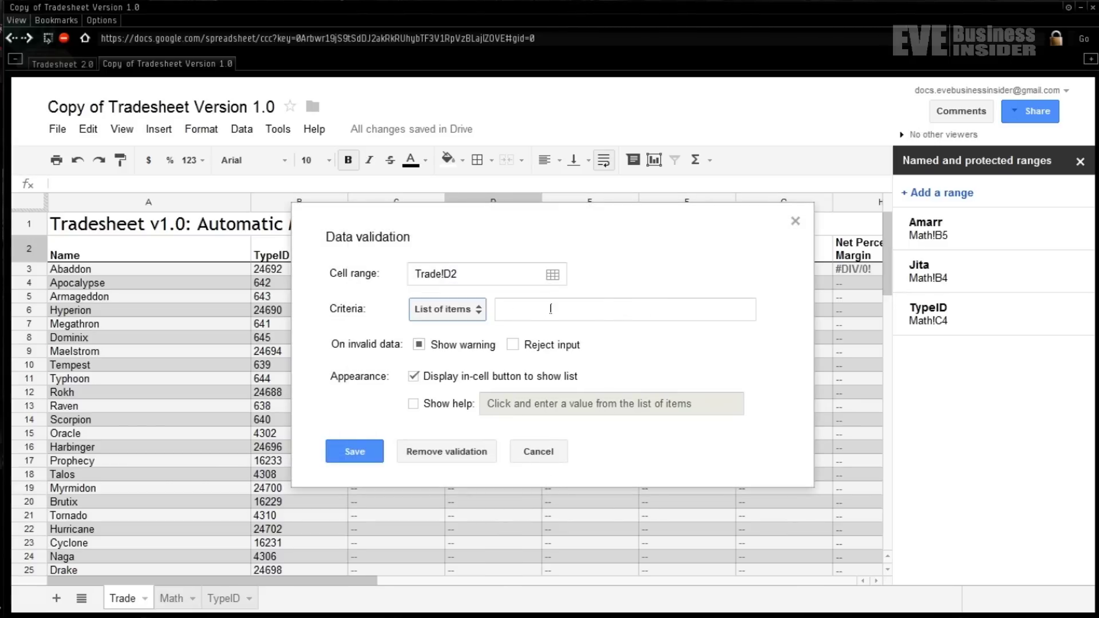
click(586, 312)
text(Jit)
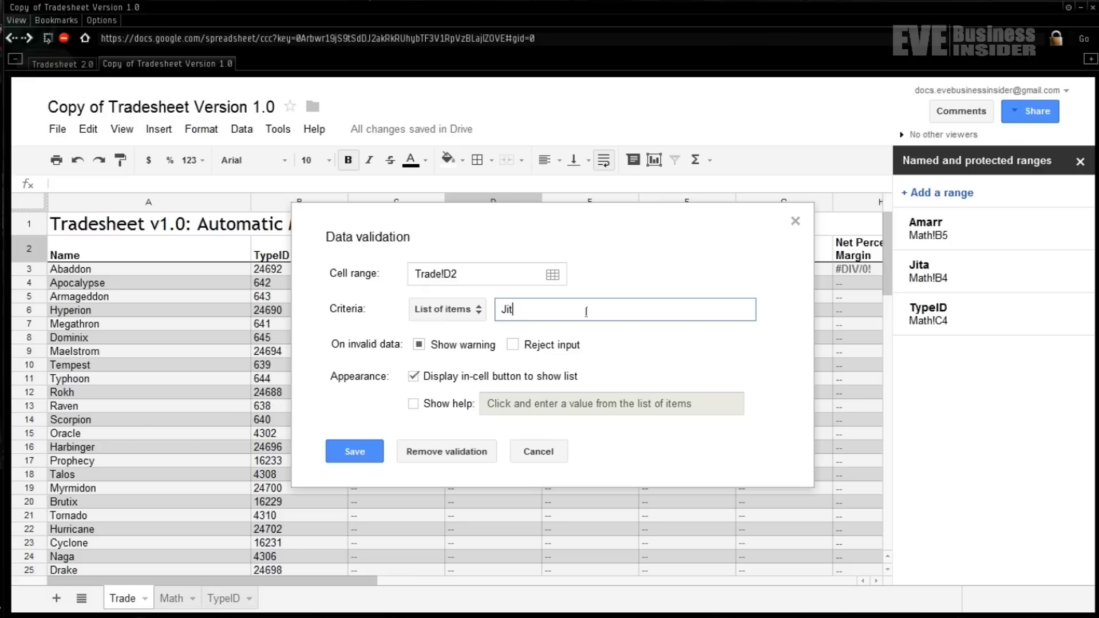
text(a Buy, Amarr Buy)
click(513, 345)
click(355, 451)
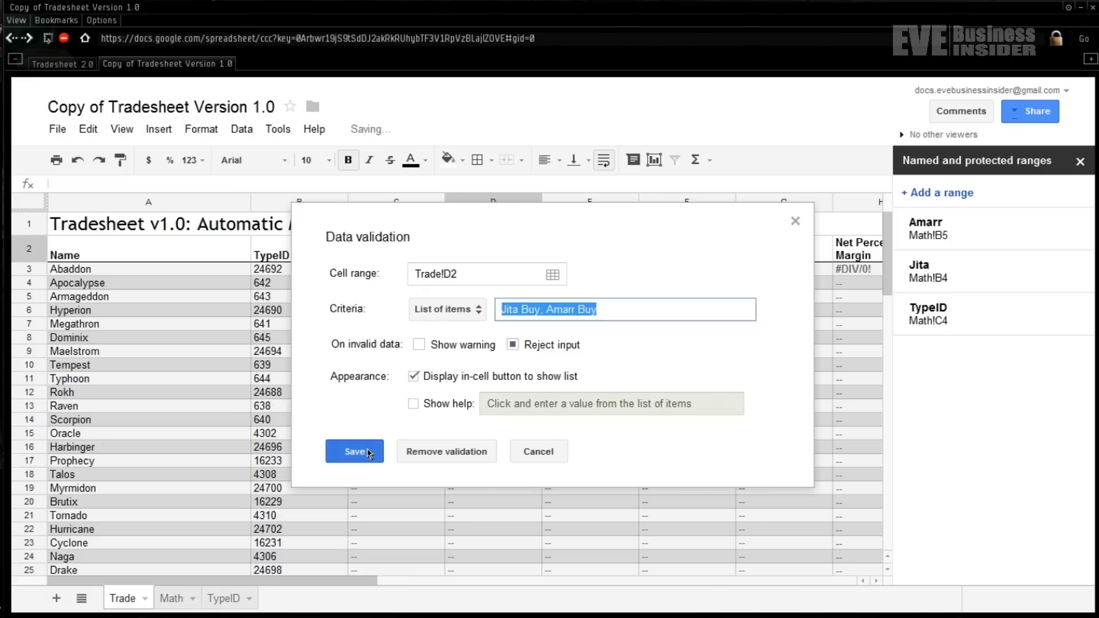
- Choose Jita Buy in the D2 dropdown and Jita Sell in C2
click(438, 243)
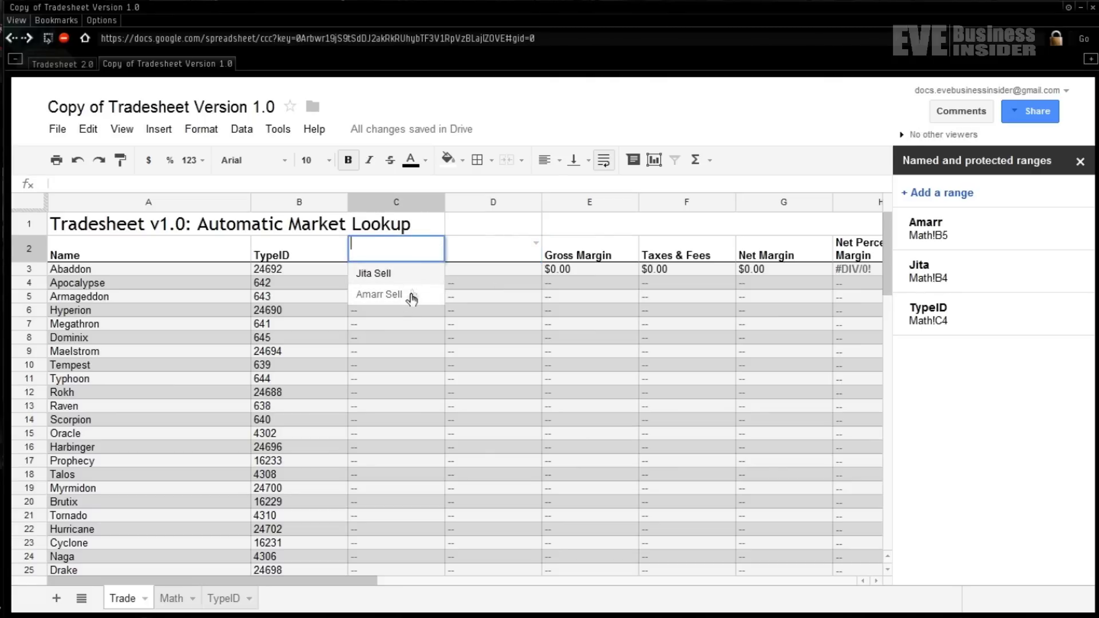
click(534, 245)
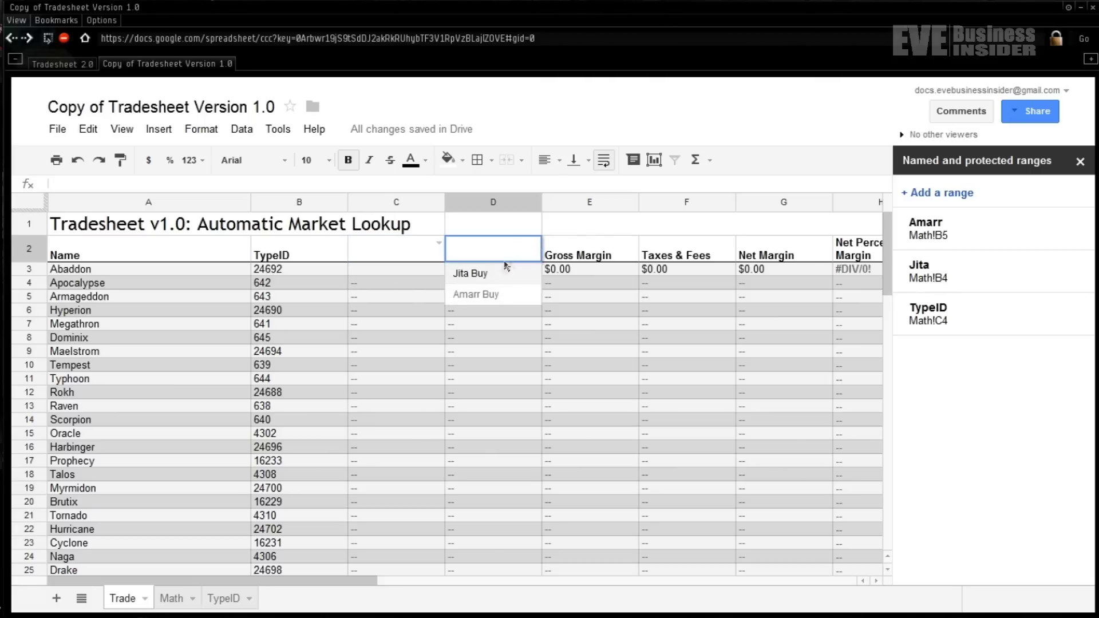
click(491, 279)
click(438, 243)
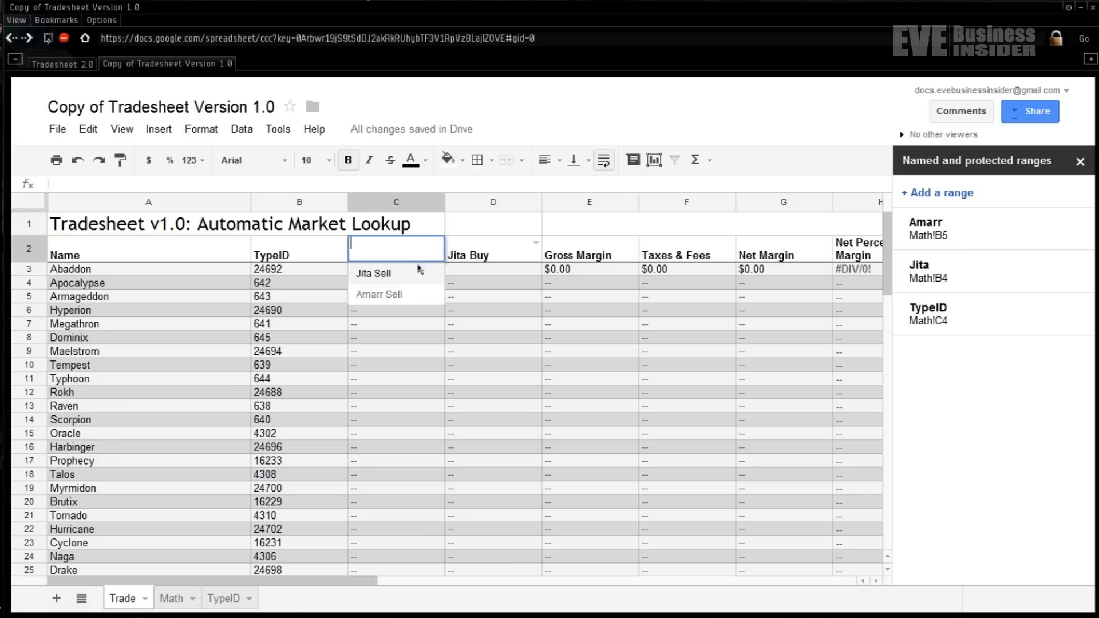
click(410, 276)
- Name cell C2 as the range Sell_Dropdown
right_click(416, 249)
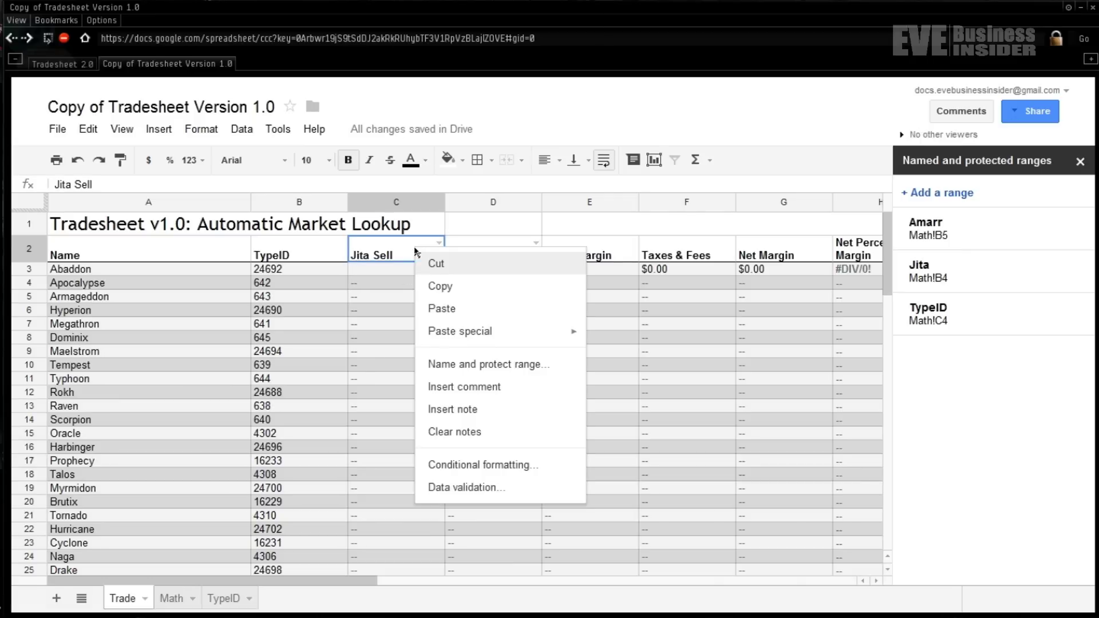
click(536, 374)
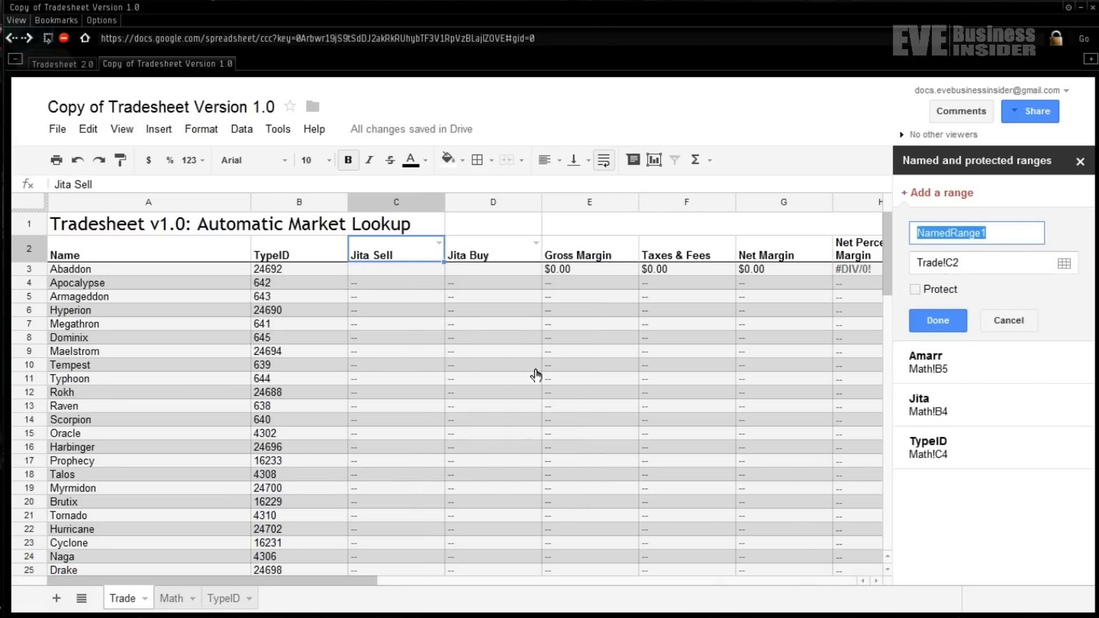
text(Sell_)
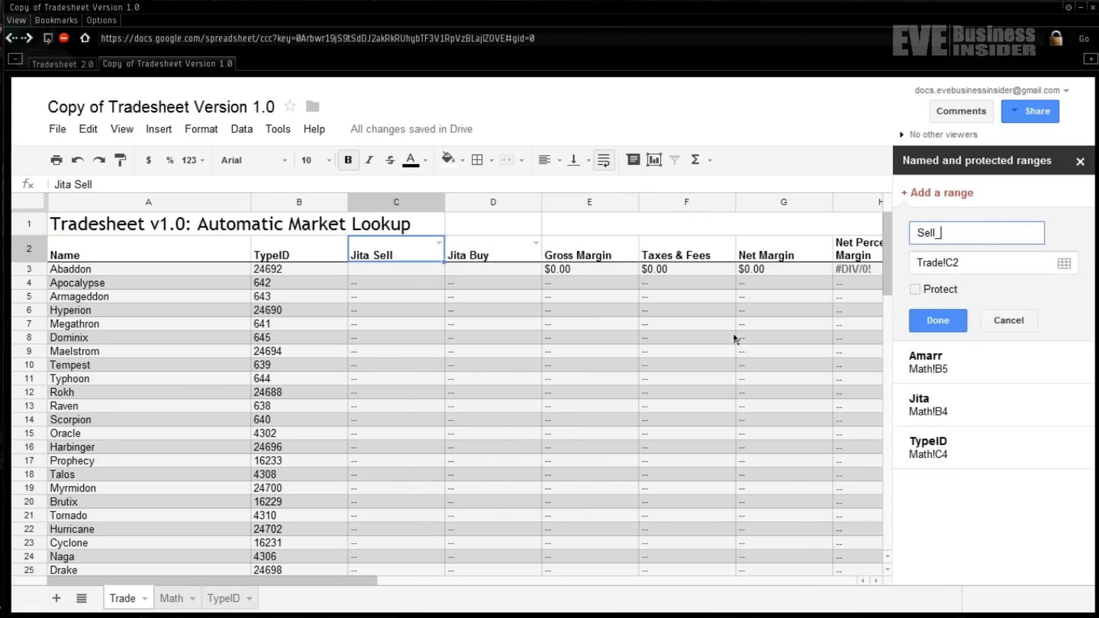
text(Dropdown)
key(Return)
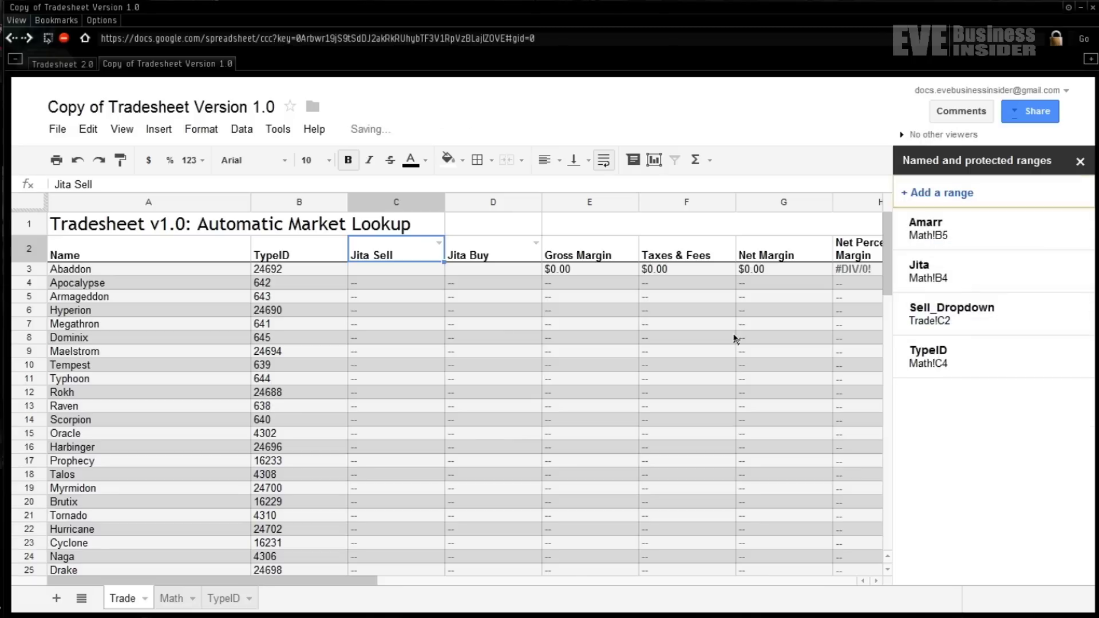
- Name cell D2 as the range Buy_Dropdown
right_click(480, 265)
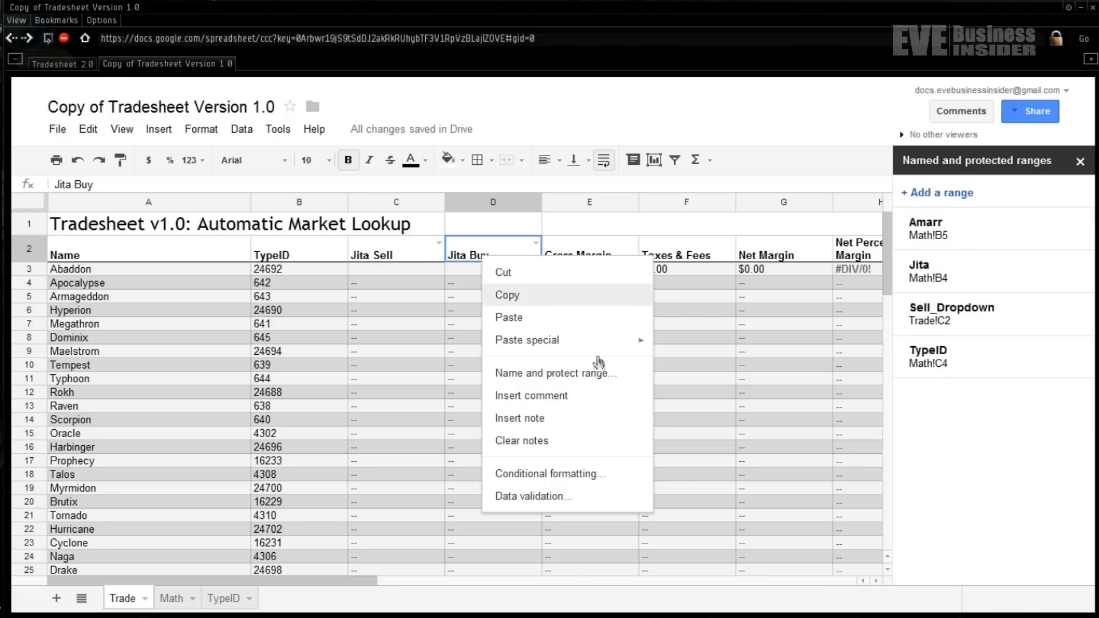
click(596, 374)
text(Buy_)
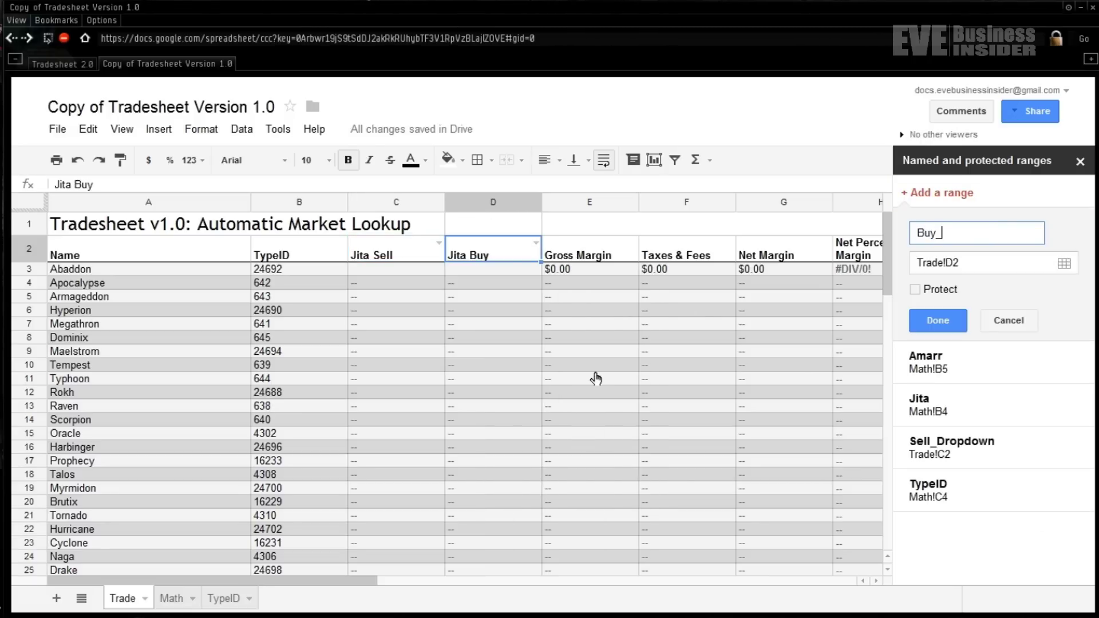
text(Dropdown)
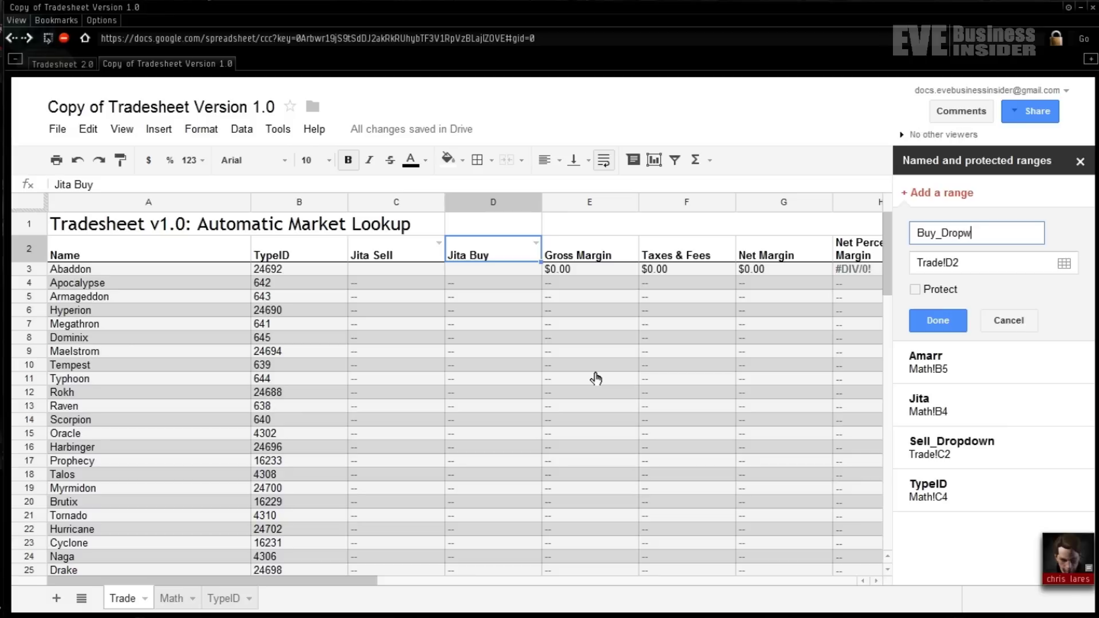
key(Return)
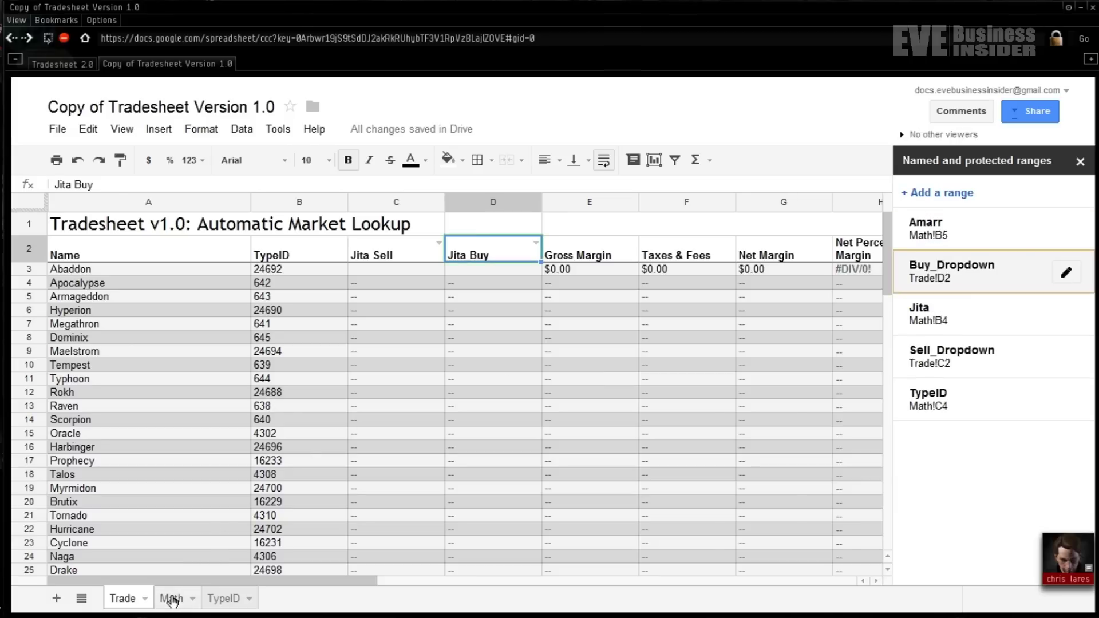
click(171, 598)
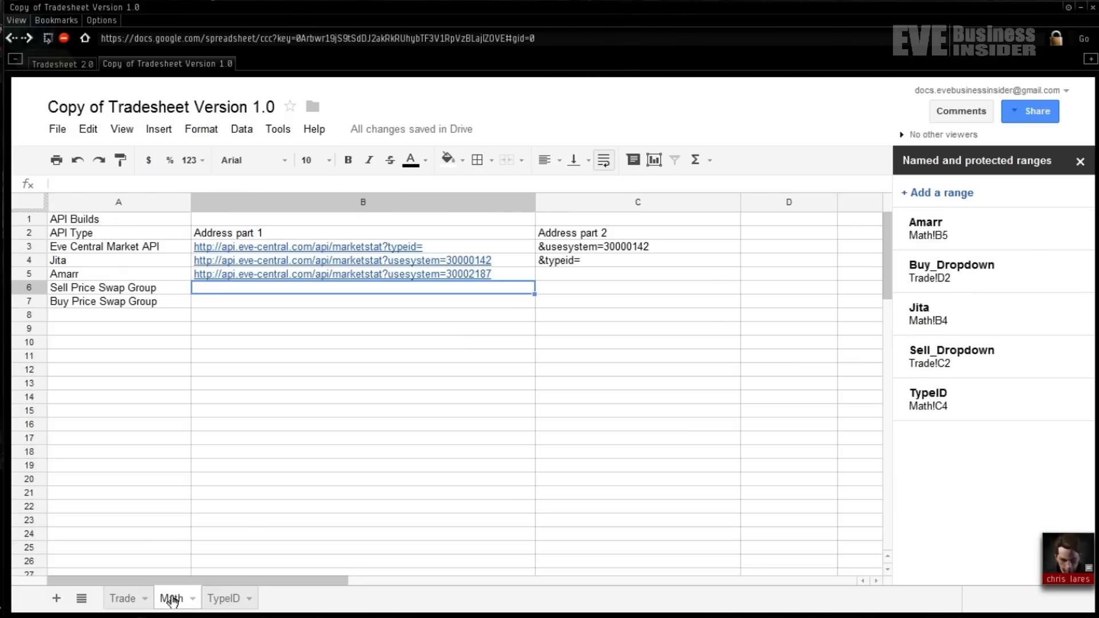
- Enter =IF(Sell_Dropdown="Jita Sell",Jita,IF(Sell_Dropdown="Amarr Sell",Amarr,"")) in Math!B6
double_click(236, 295)
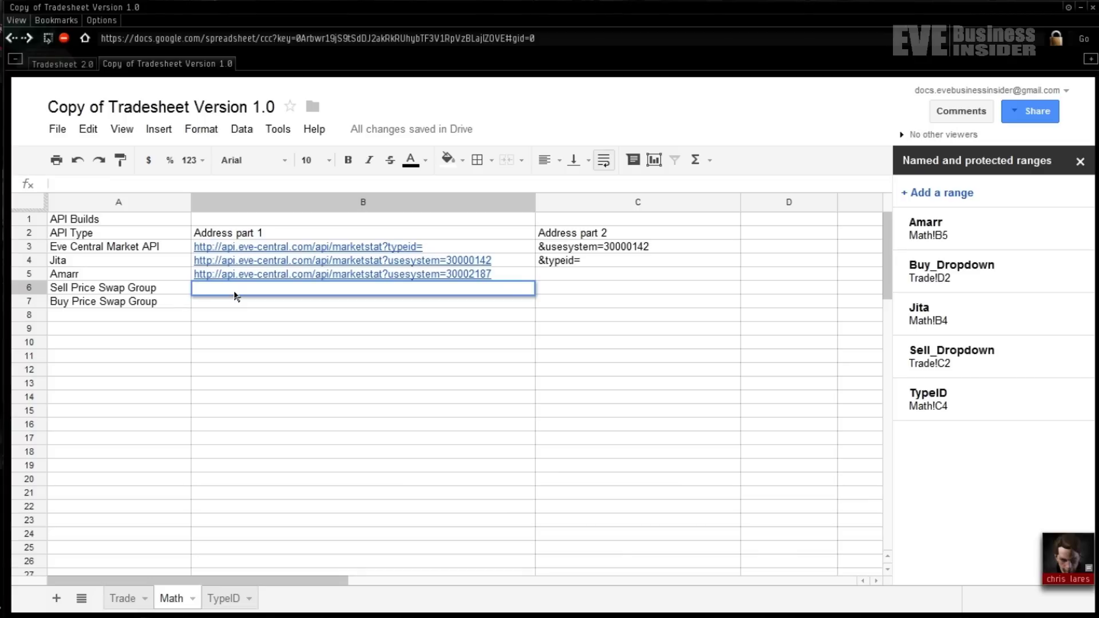
key(Return)
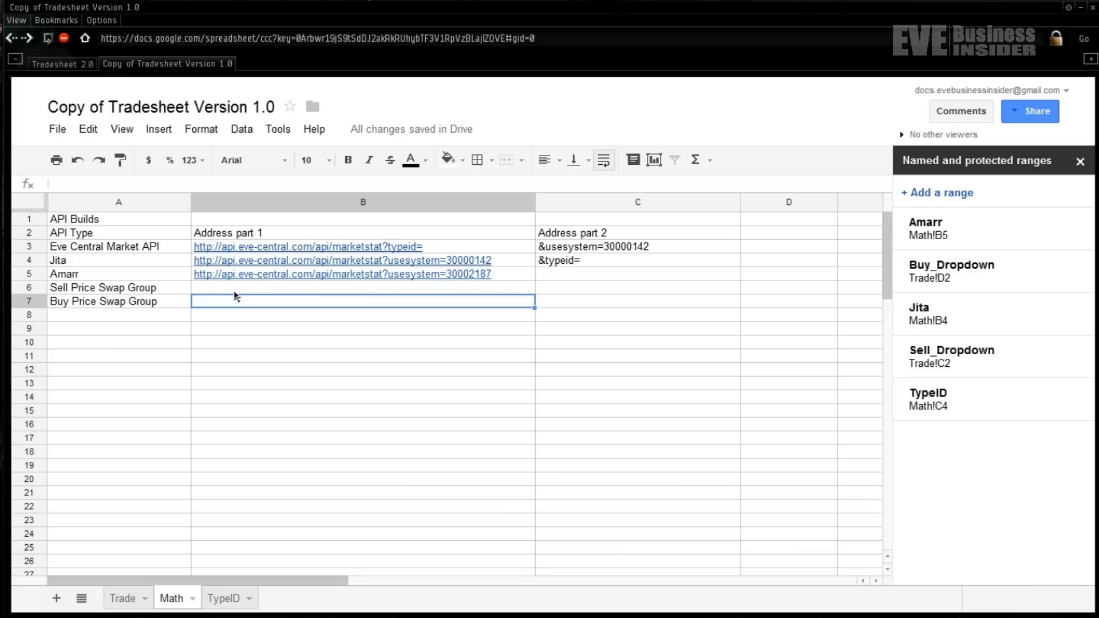
double_click(236, 295)
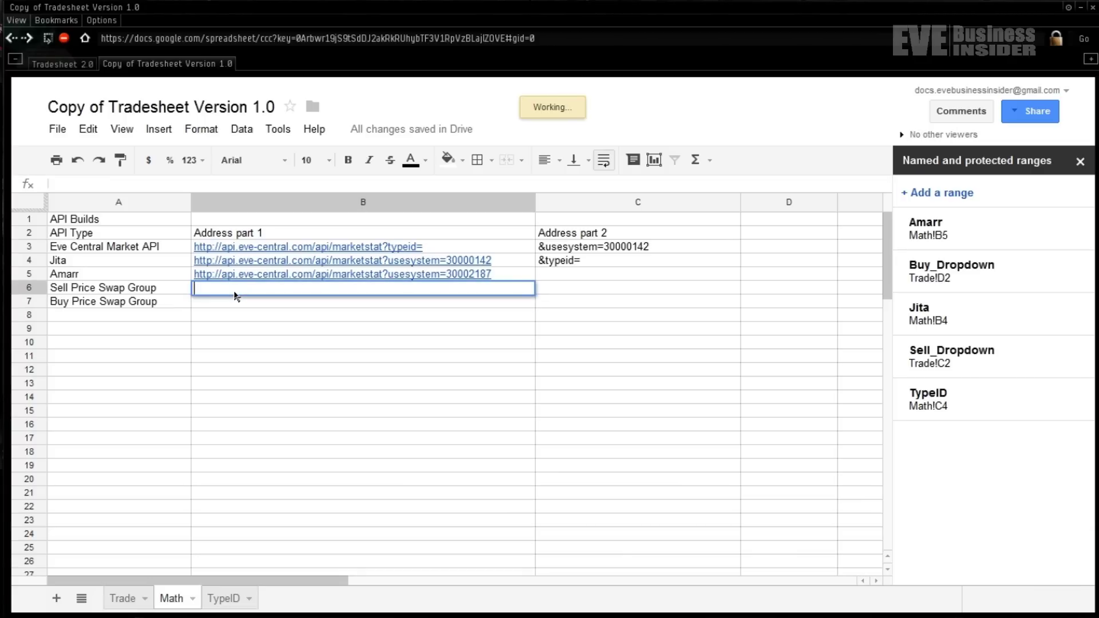
text(=IF)
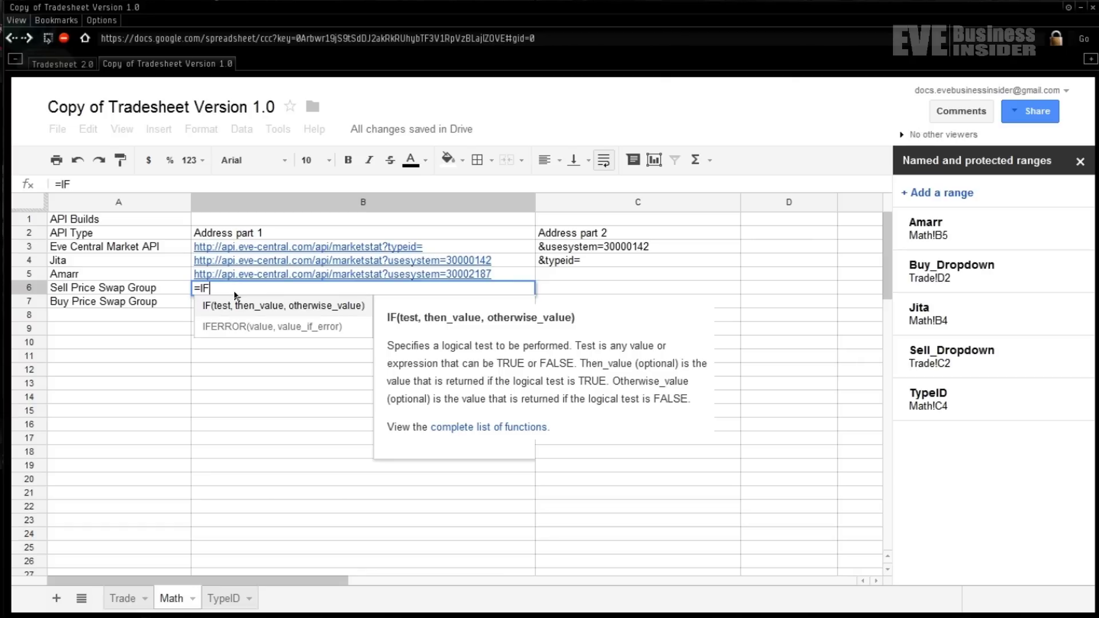
text(())
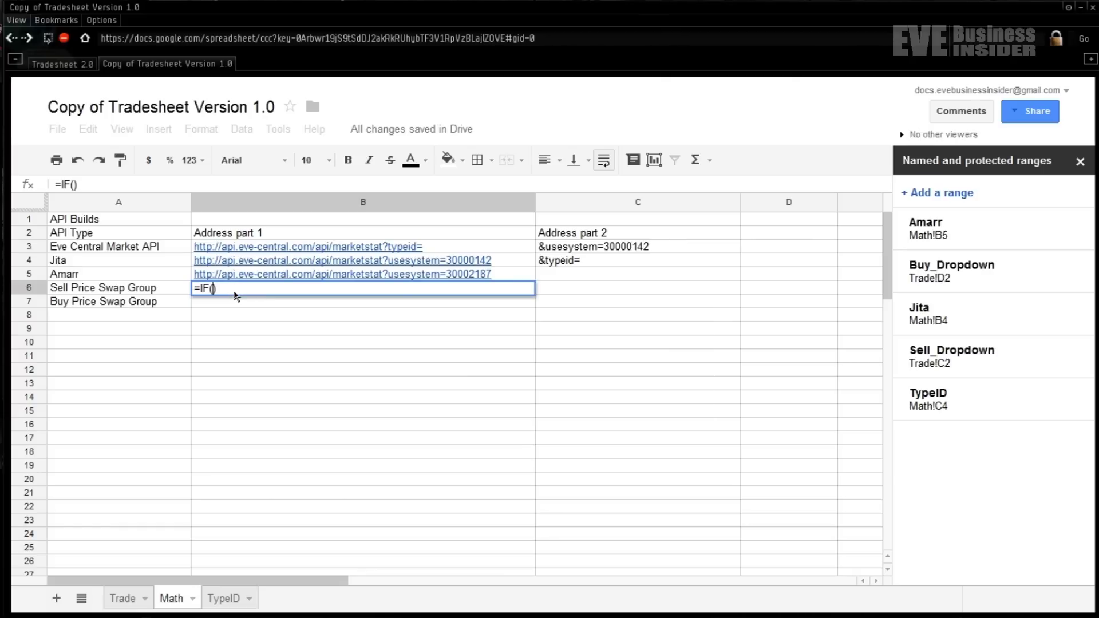
text(Sell_Drop)
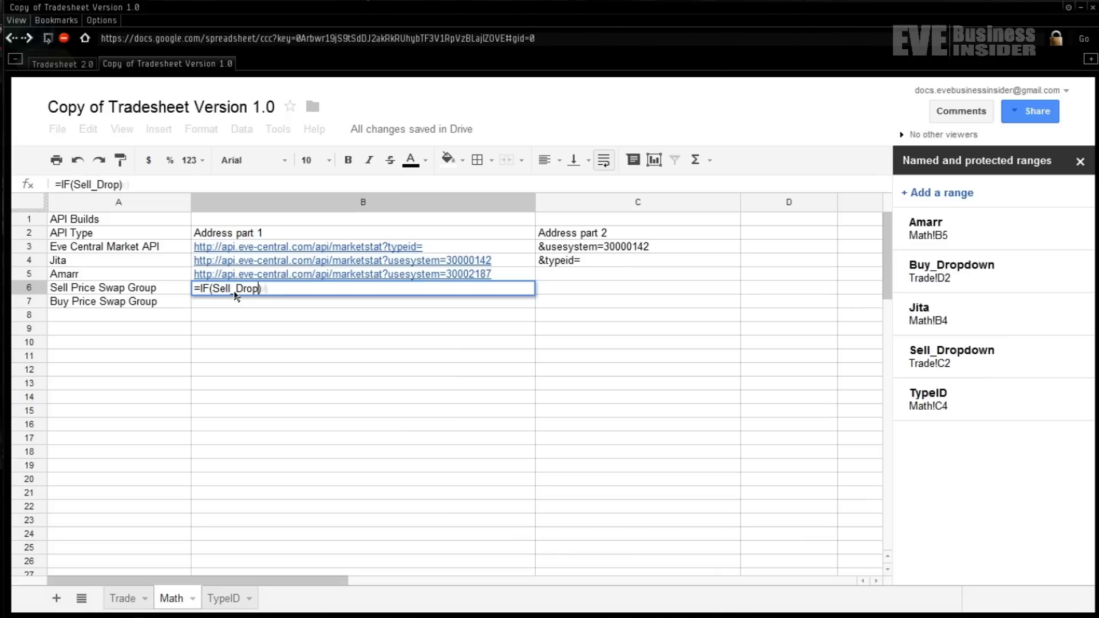
text(down="")
key(Left)
text(Jita Sel)
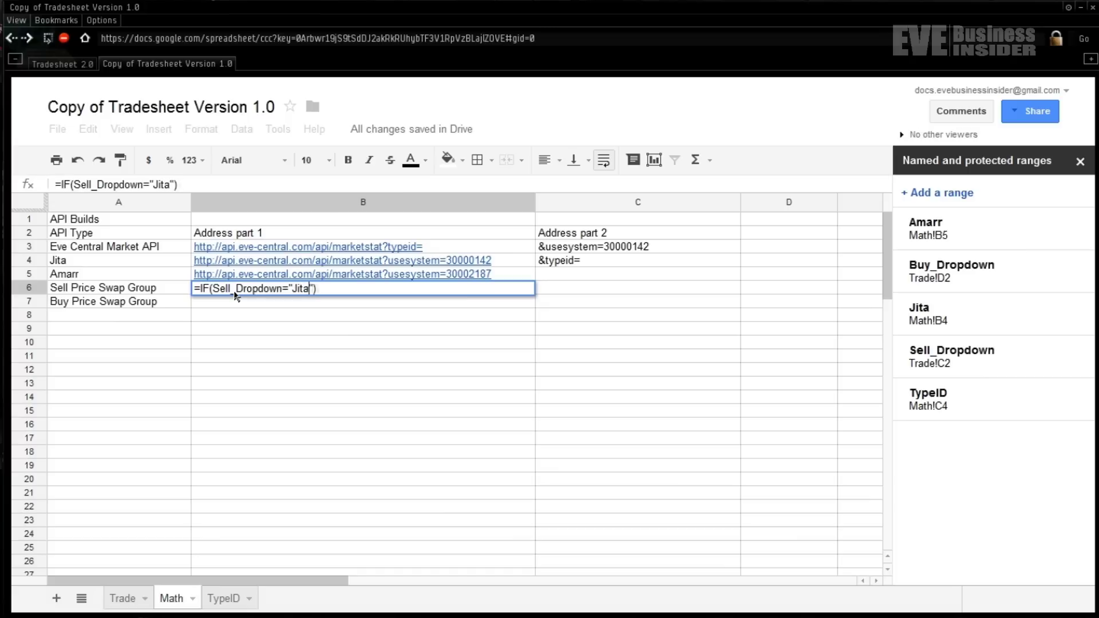
text(l)
text(,Jita)
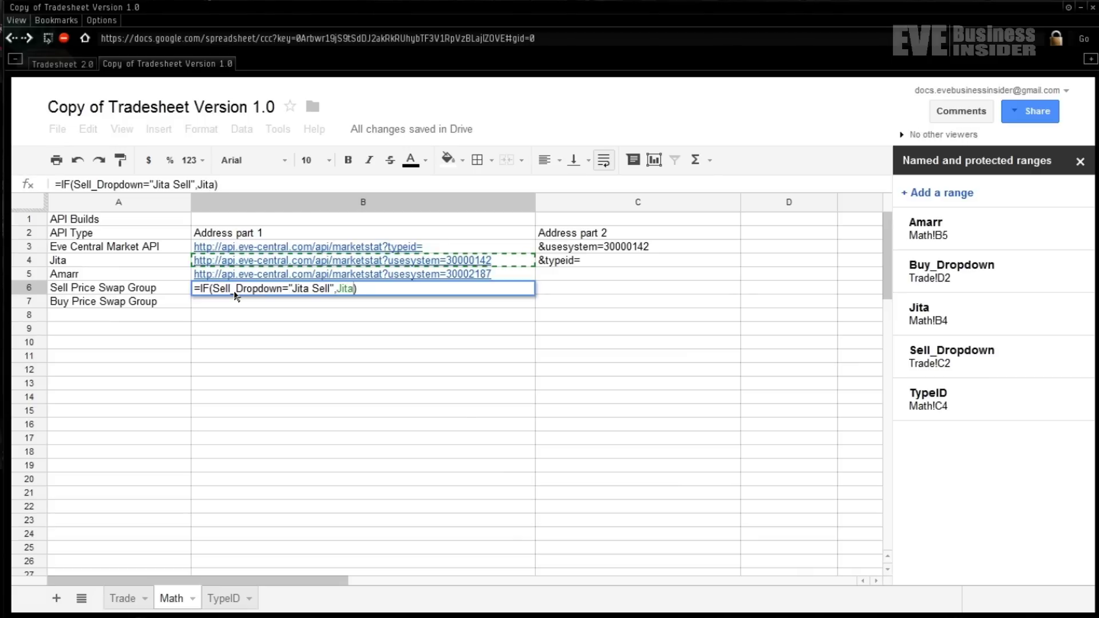
text(,IF()
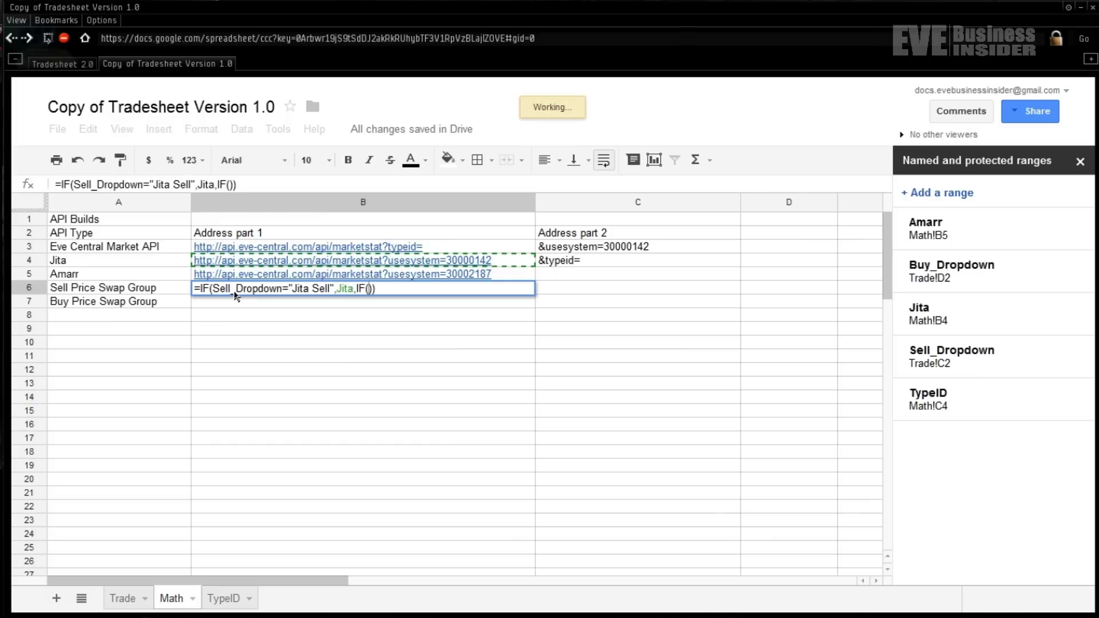
text(Sell_Dr)
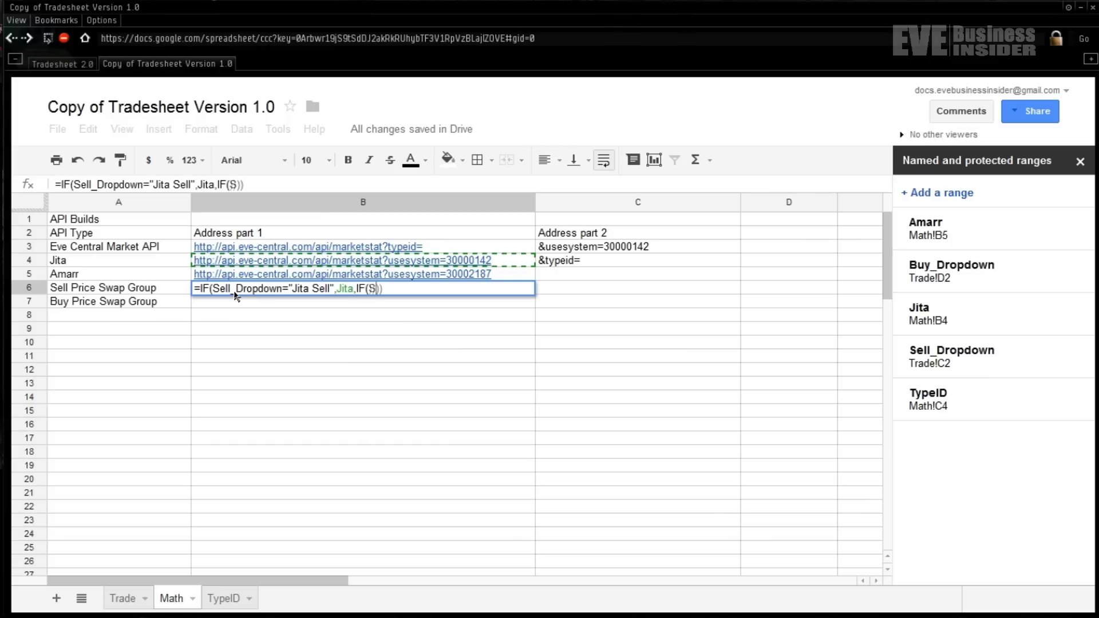
text(opdown="")
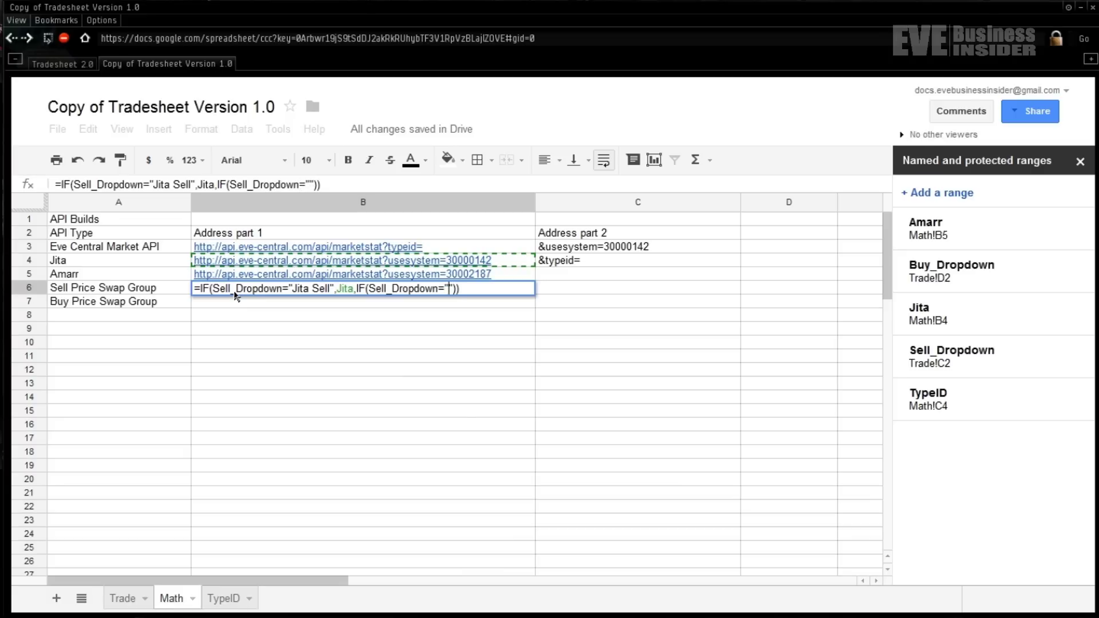
text(Amarr Sell)
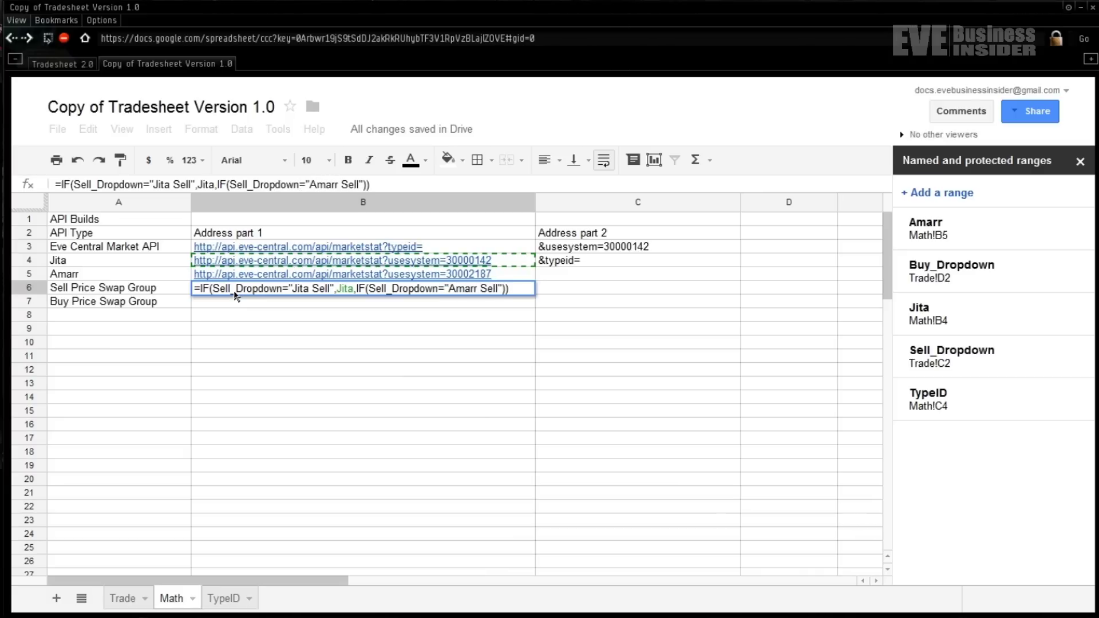
key(Right)
text(,Amarr,)
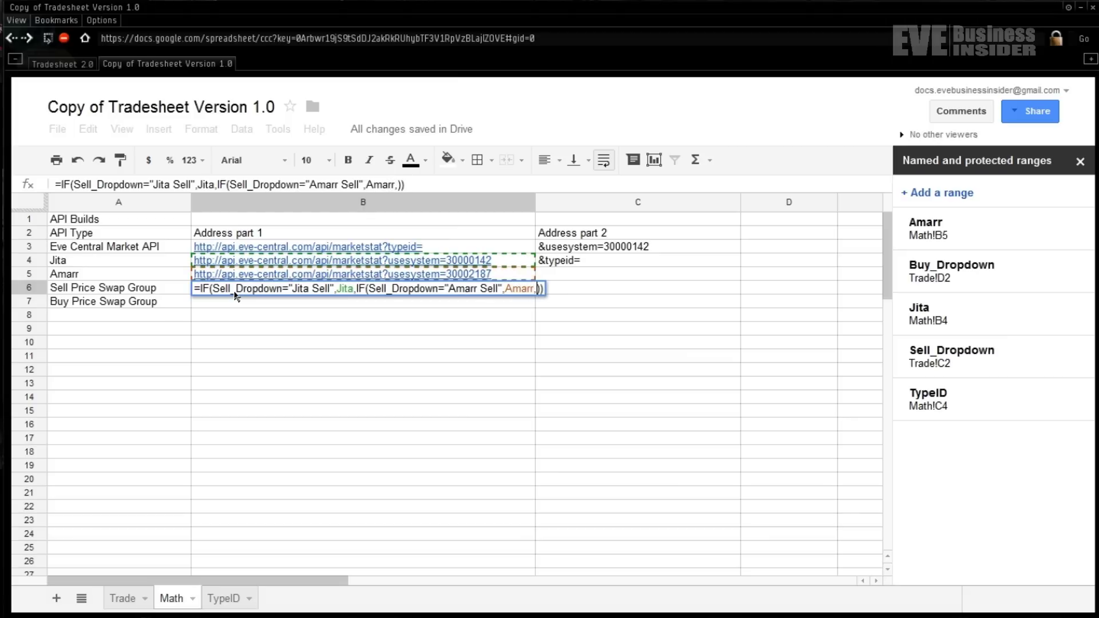
text("")
key(Left)
key(Return)
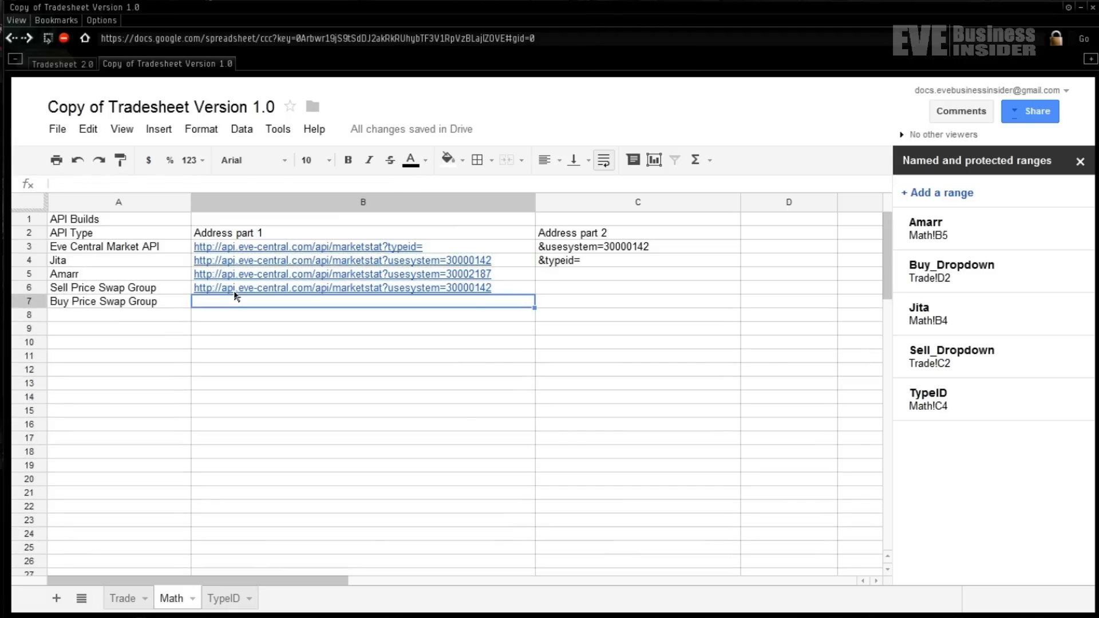
click(234, 293)
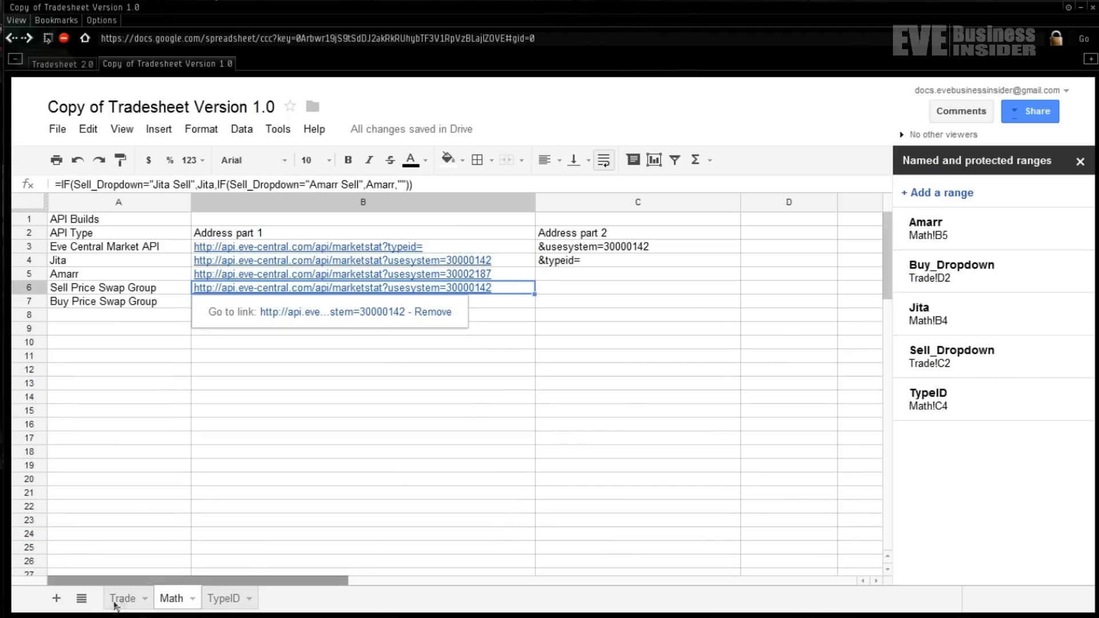
- Choose Amarr Sell in the Trade sheet's C2 dropdown
click(141, 601)
click(438, 246)
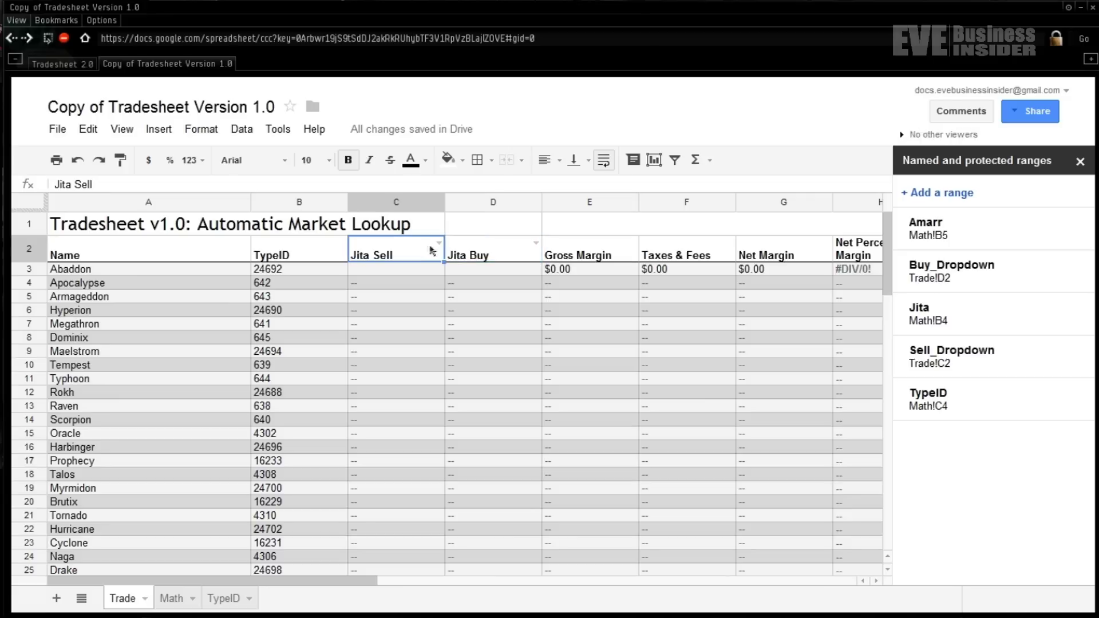
click(440, 245)
click(389, 295)
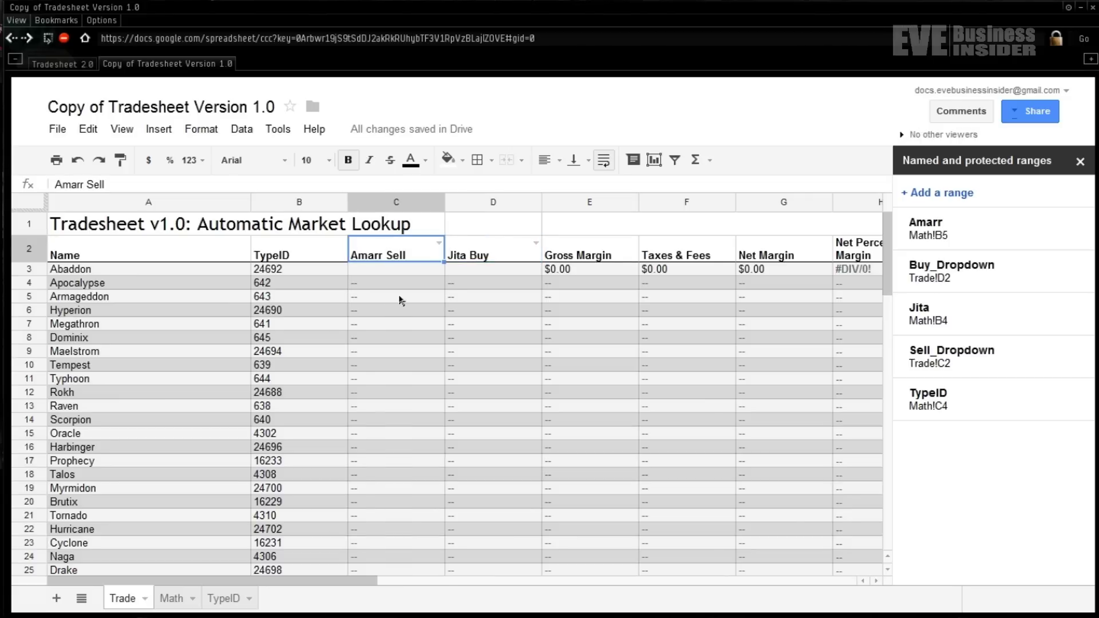
click(171, 598)
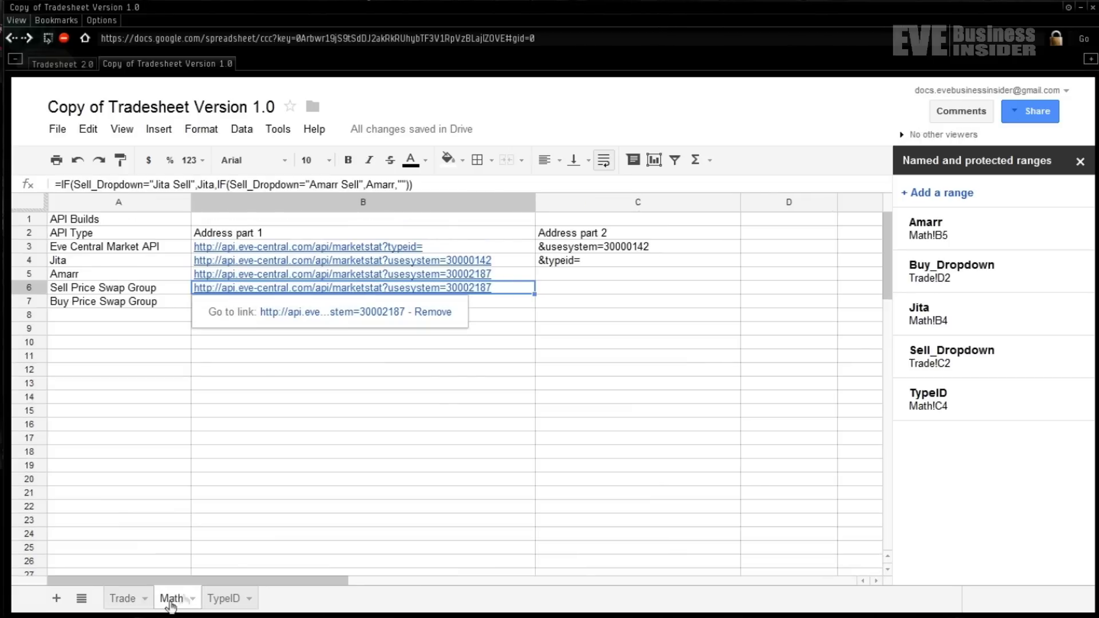
- Copy the B6 formula, now returning the 30002187 address, and move to B7
double_click(504, 292)
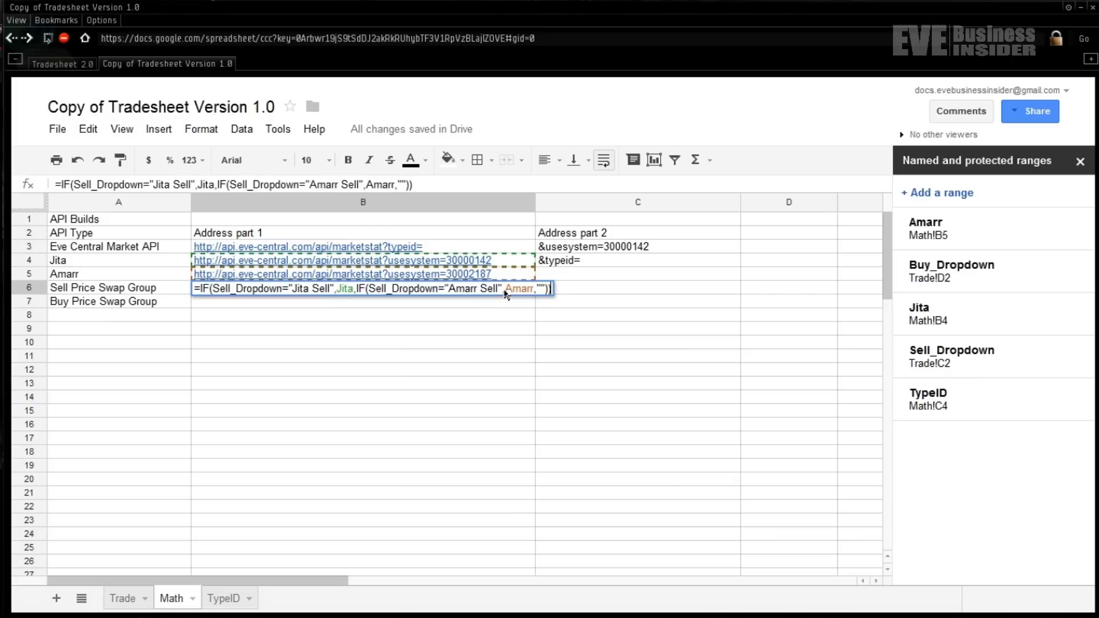
key(ctrl+a)
key(ctrl+c)
key(Return)
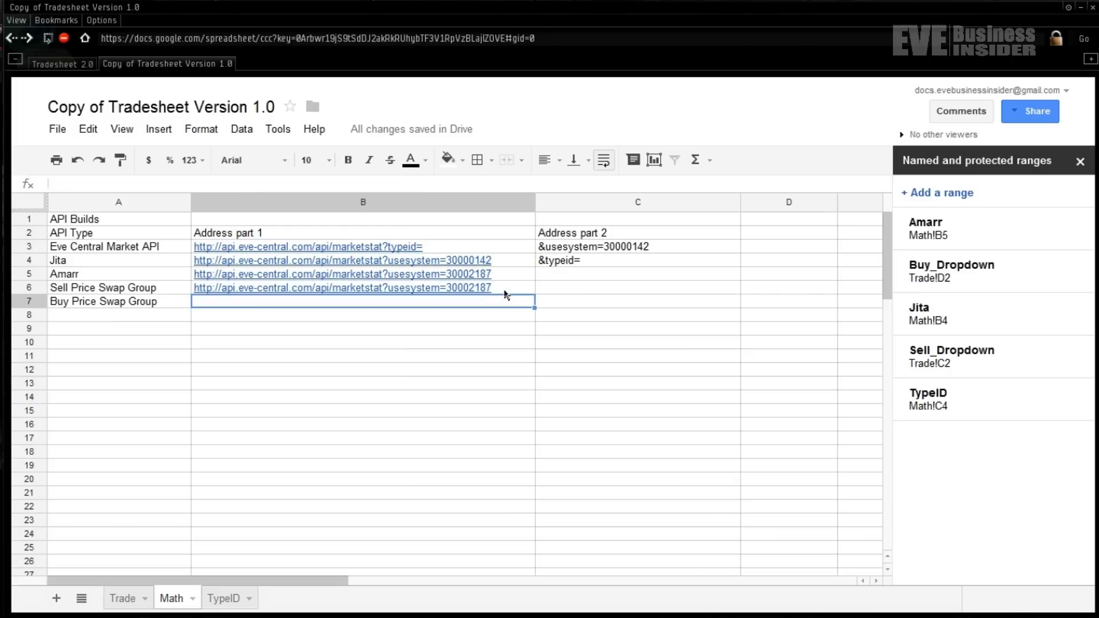
- Paste the formula into Math!B7, changing Sell_Dropdown to Buy_Dropdown and Jita Sell to Jita Buy
key(ctrl+v)
click(232, 302)
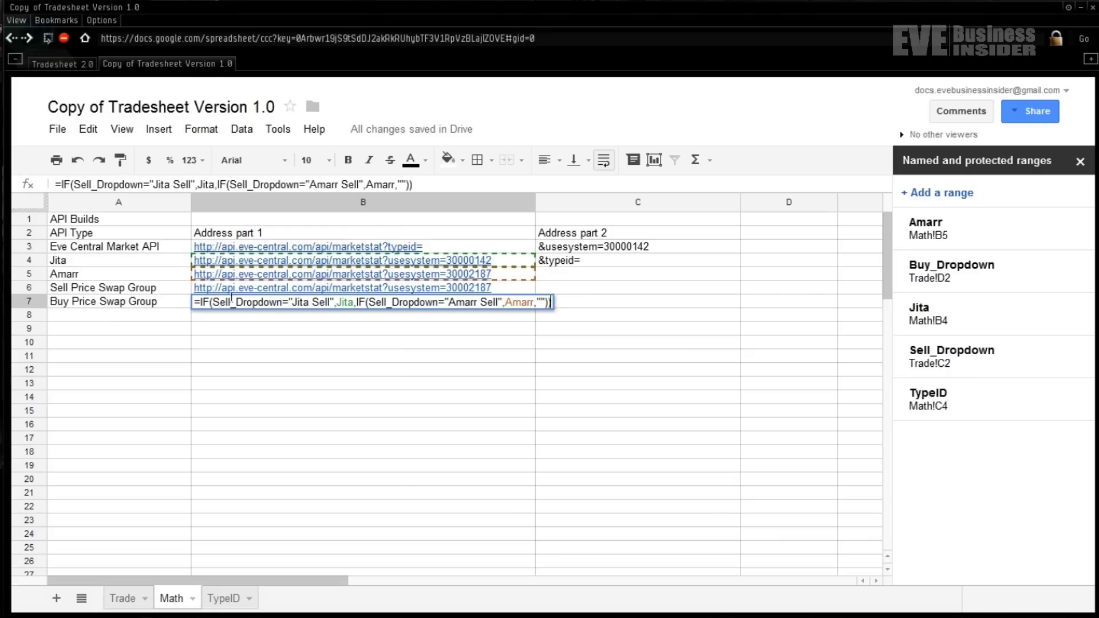
key(shift+Left)
key(shift+Left)
key(shift+Left)
key(shift+Left)
text(Buy)
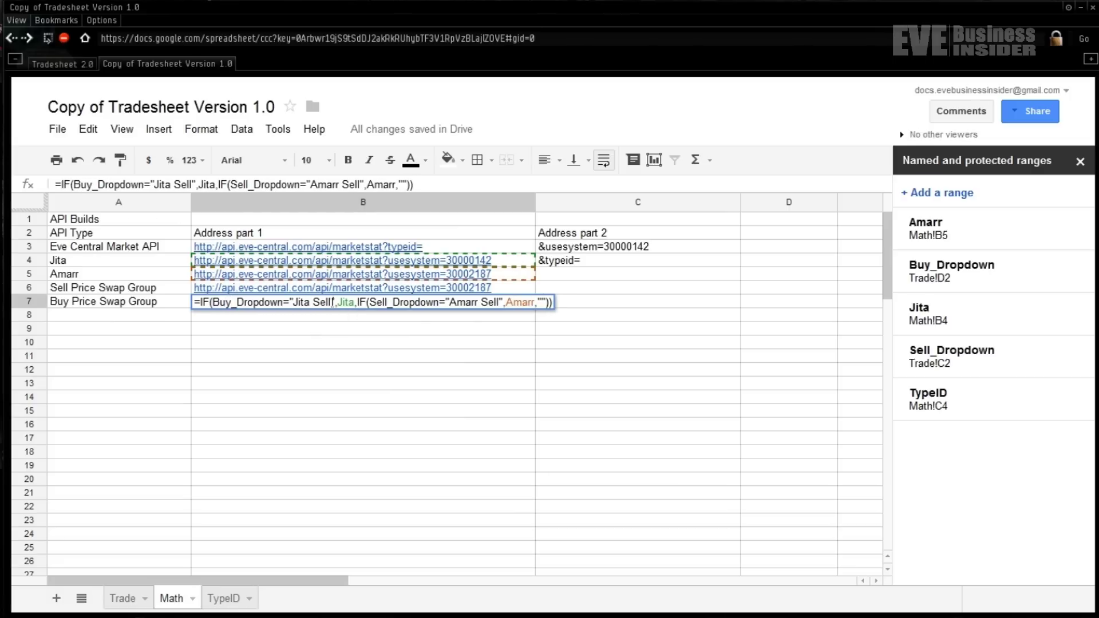
click(332, 301)
key(BackSpace)
key(BackSpace)
key(BackSpace)
key(BackSpace)
text(Buy)
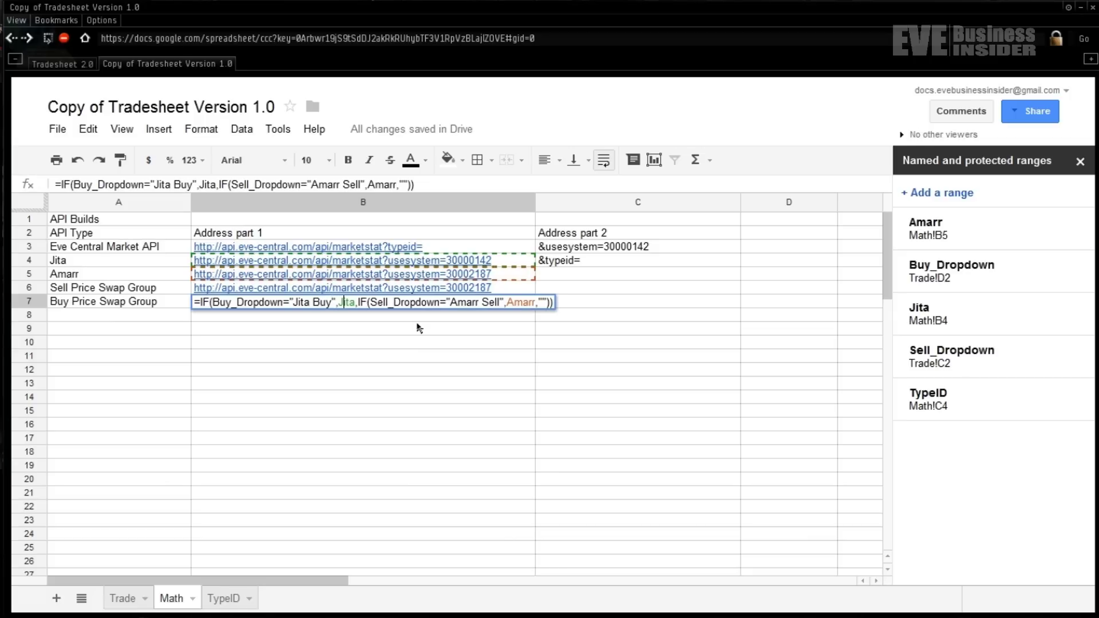
- Change the second condition to Buy_Dropdown="Amarr Buy", commit B7, and return to Trade
key(Right)
key(Right)
key(Right)
key(shift+Left)
key(shift+Left)
key(shift+Left)
key(shift+Left)
text(Buy)
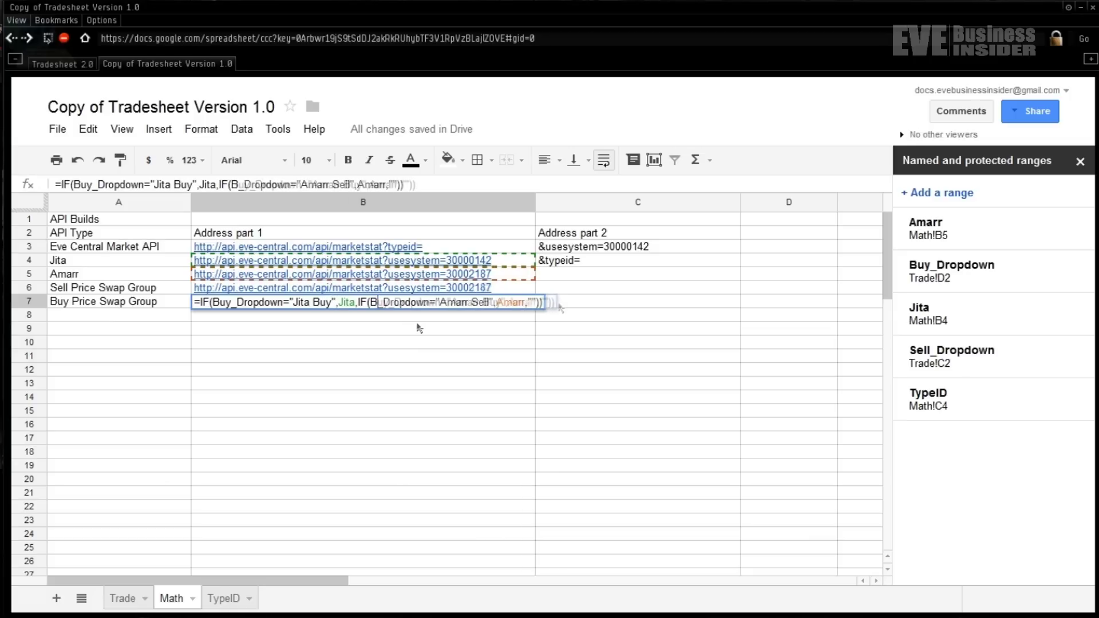
double_click(490, 302)
text(Buy)
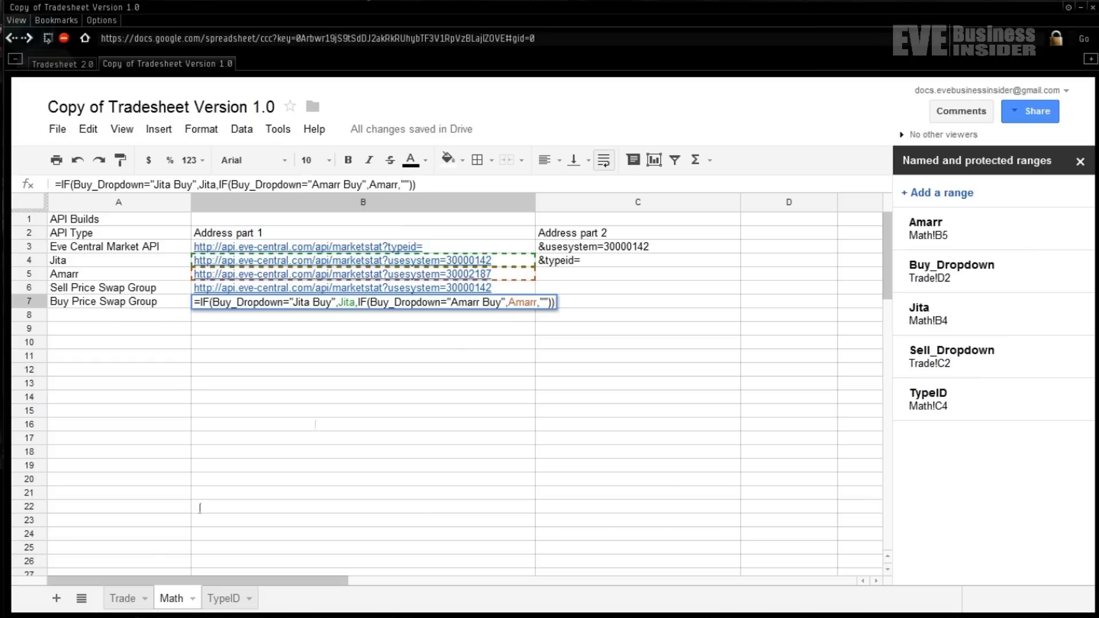
key(Return)
click(122, 598)
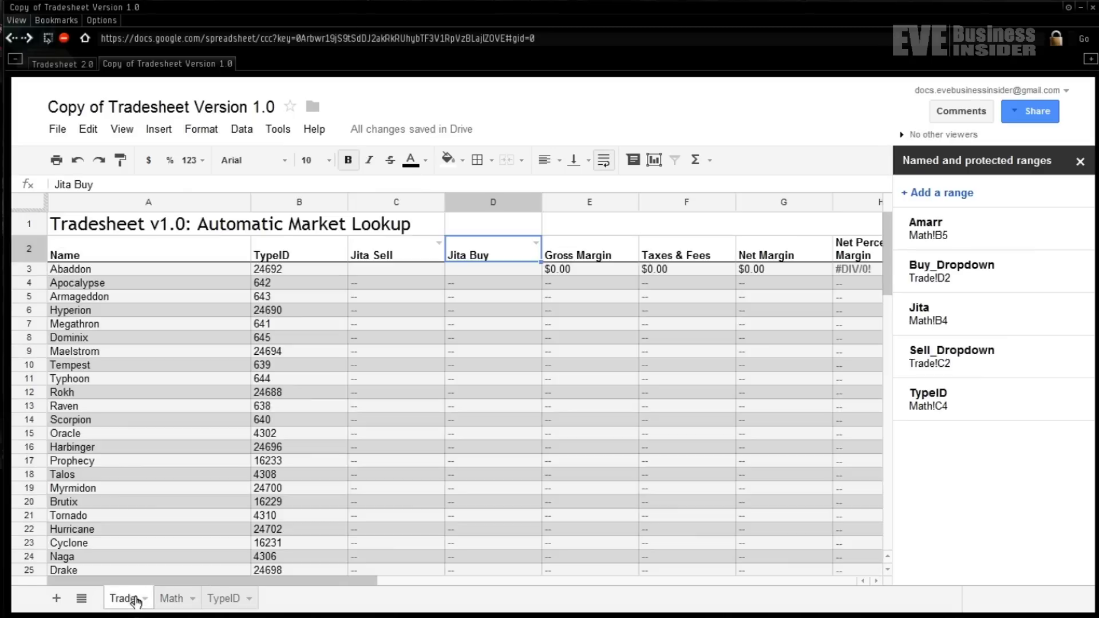
- Set C2 to Amarr Sell and D2 to Amarr Buy, then select Math!B6
click(439, 244)
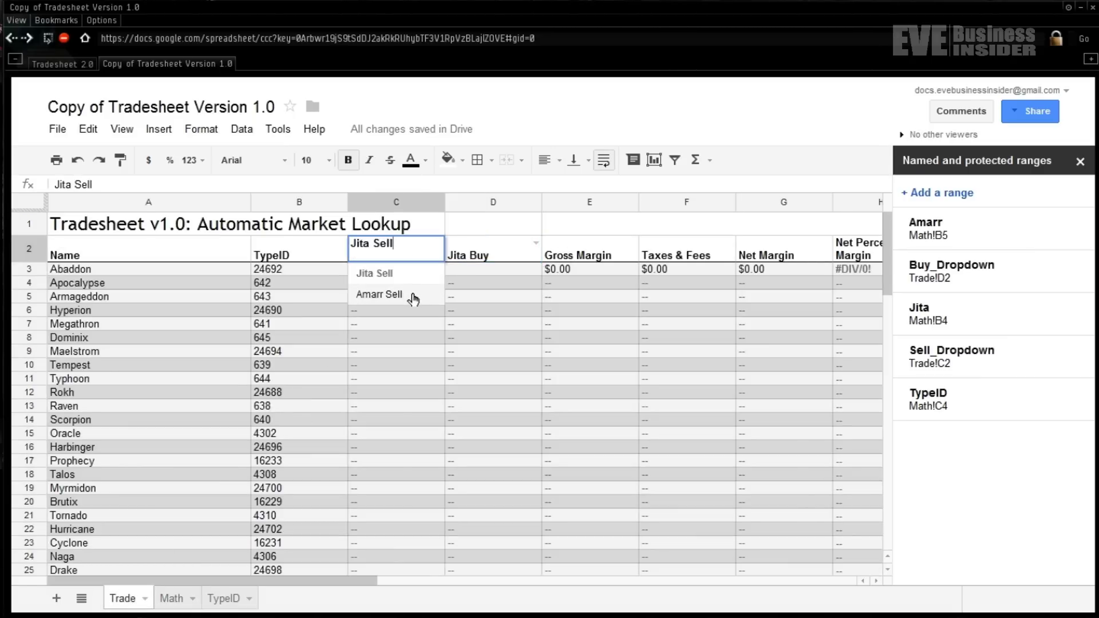
click(379, 294)
click(536, 243)
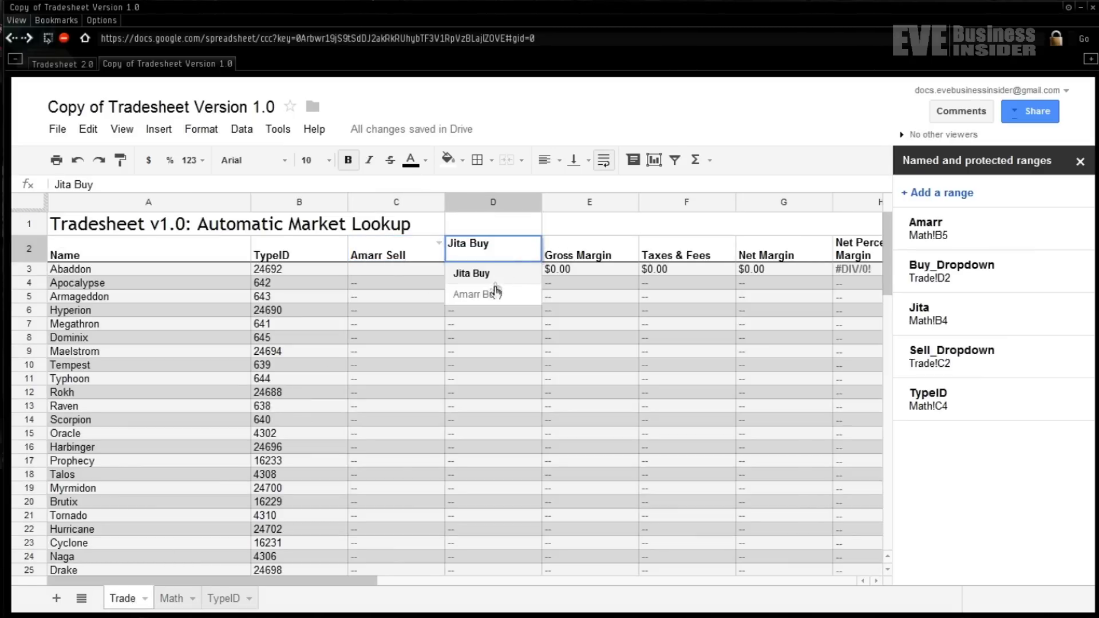
click(496, 293)
click(172, 598)
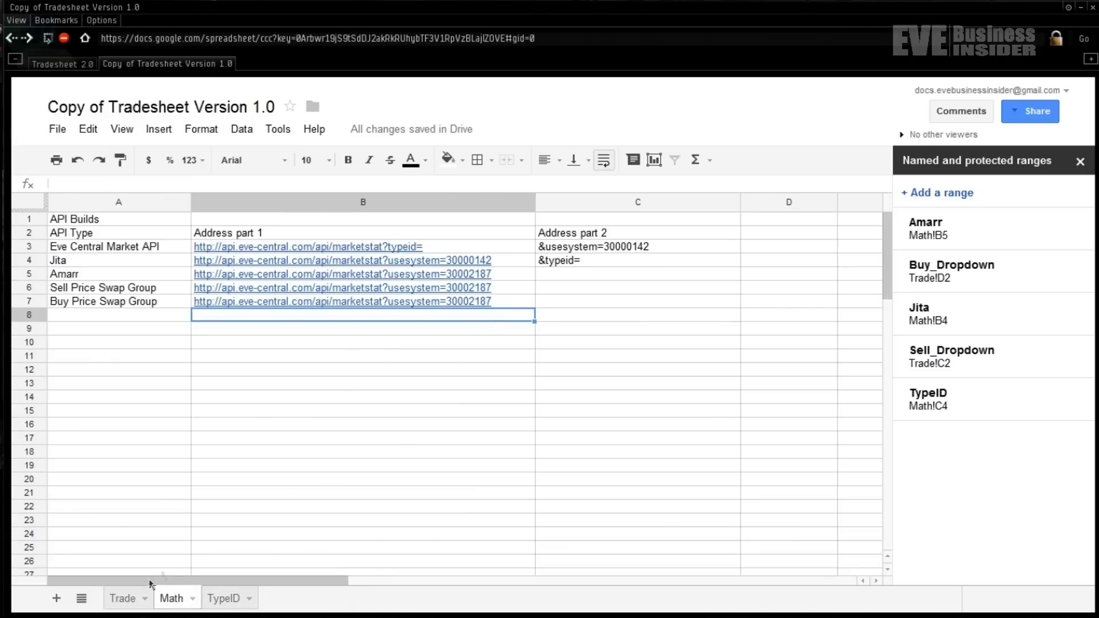
click(512, 294)
- Name cell Math!B6 as the range Sell_Swap
right_click(511, 294)
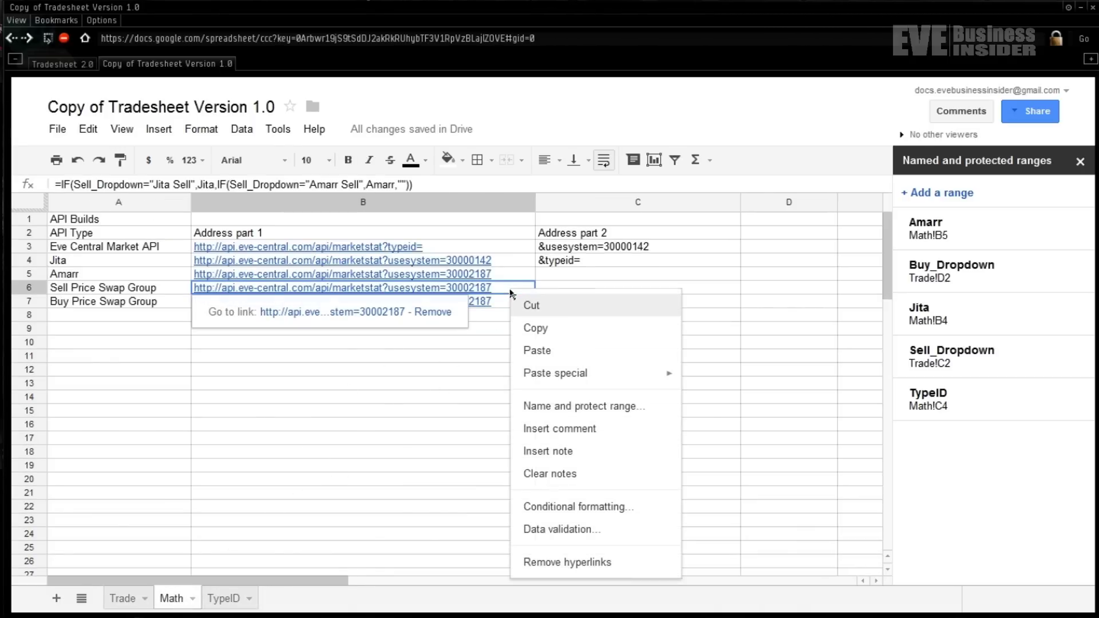
click(617, 409)
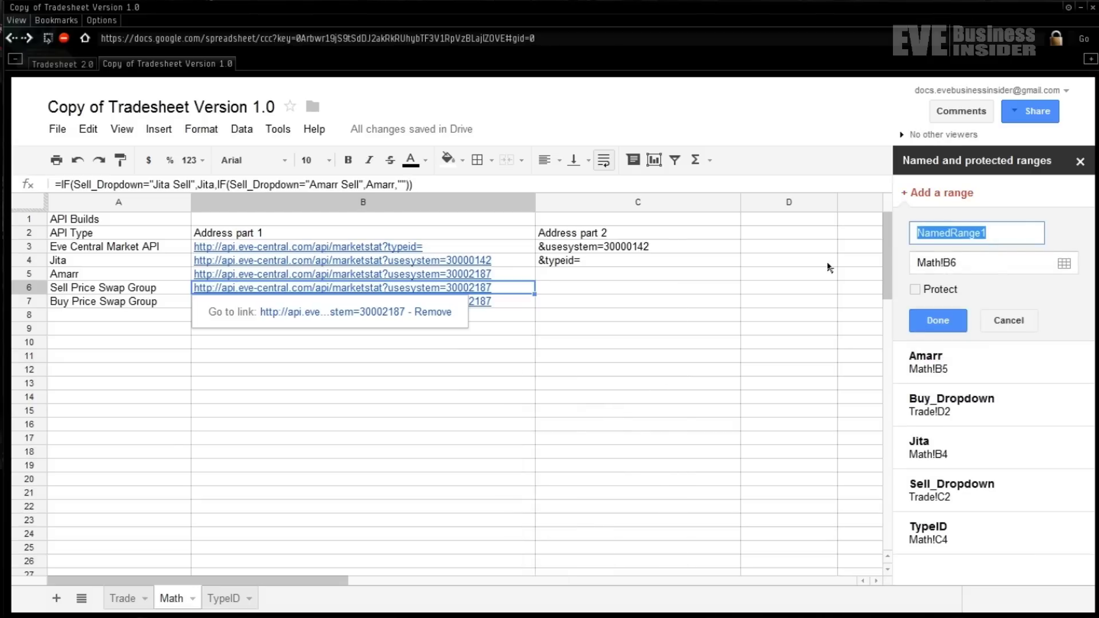
text(Sell_s)
key(BackSpace)
text(Swap)
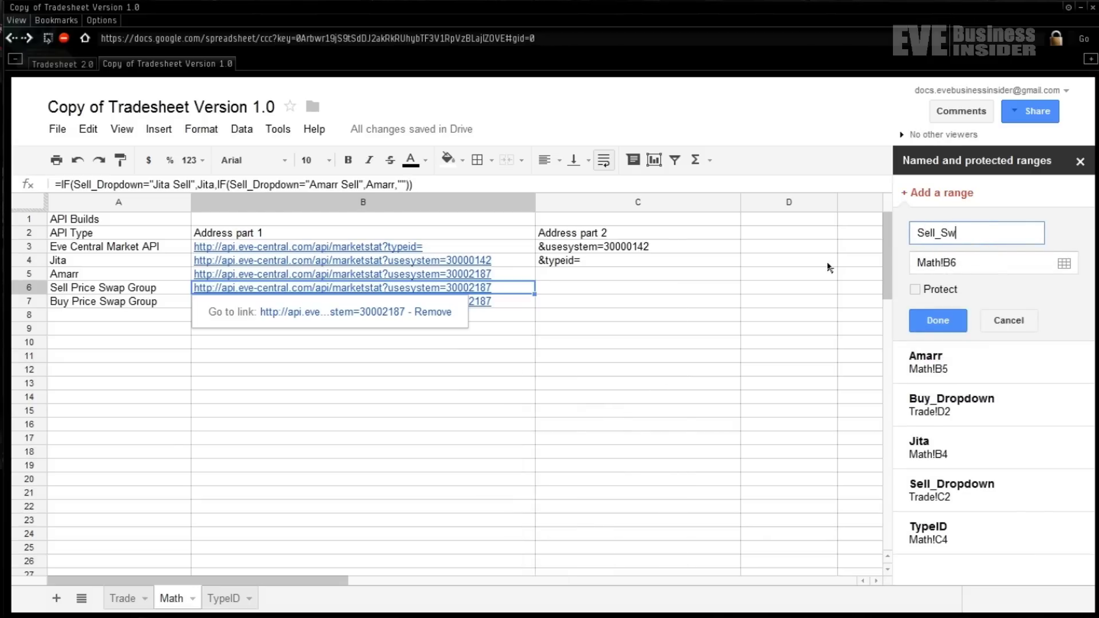
key(Return)
- Name Math!B7 Buy_Swap, then select Abaddon's Amarr Sell cell on Trade
click(521, 307)
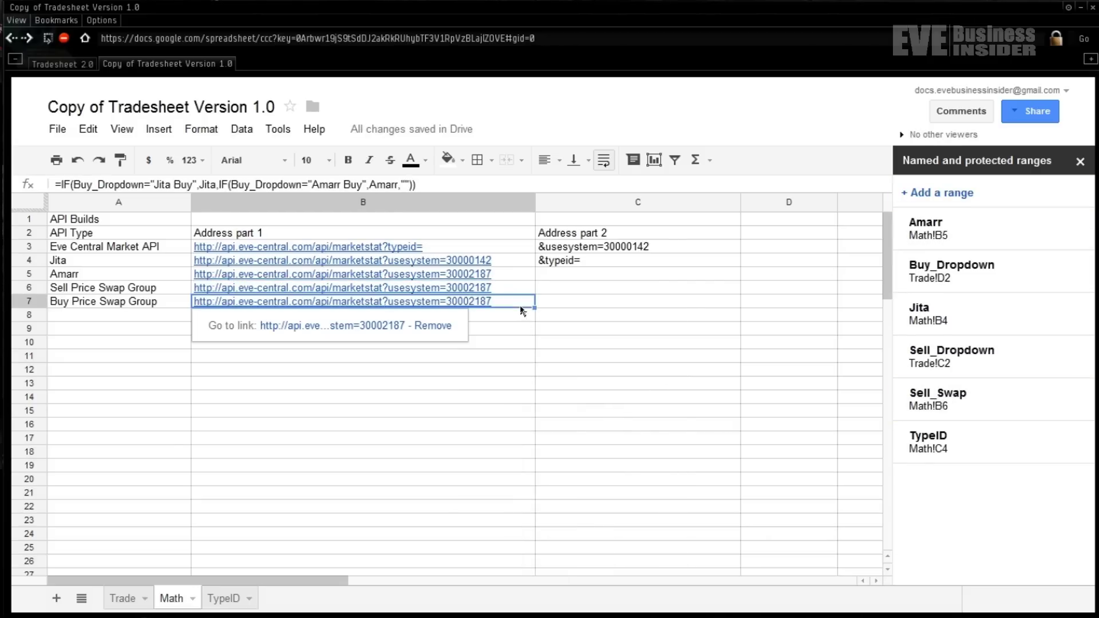
click(947, 195)
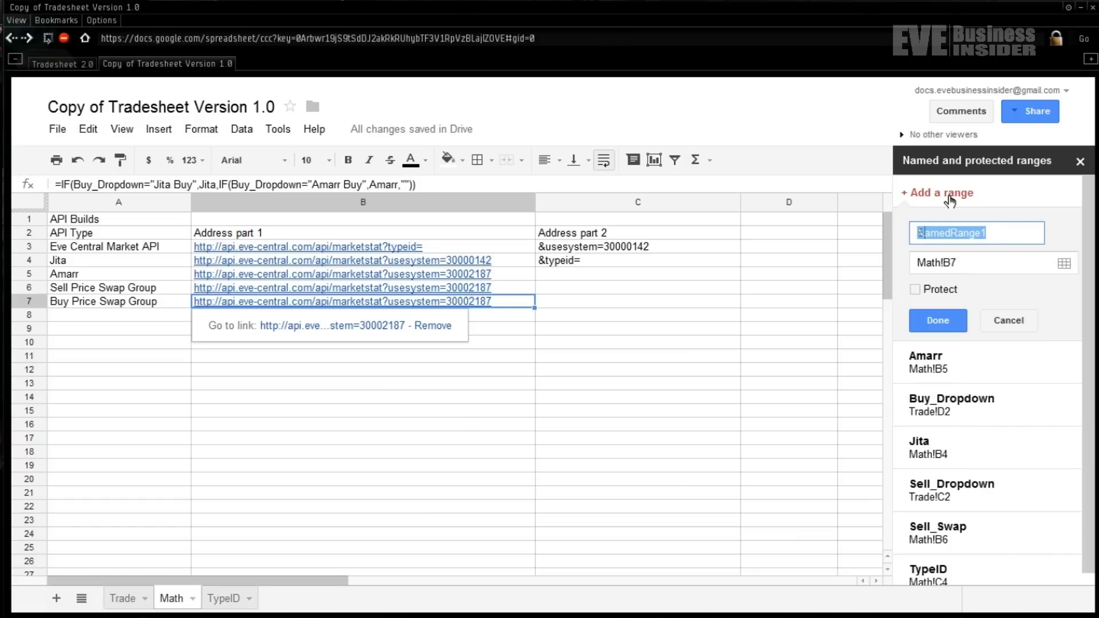
text(Buy_Swap)
key(Return)
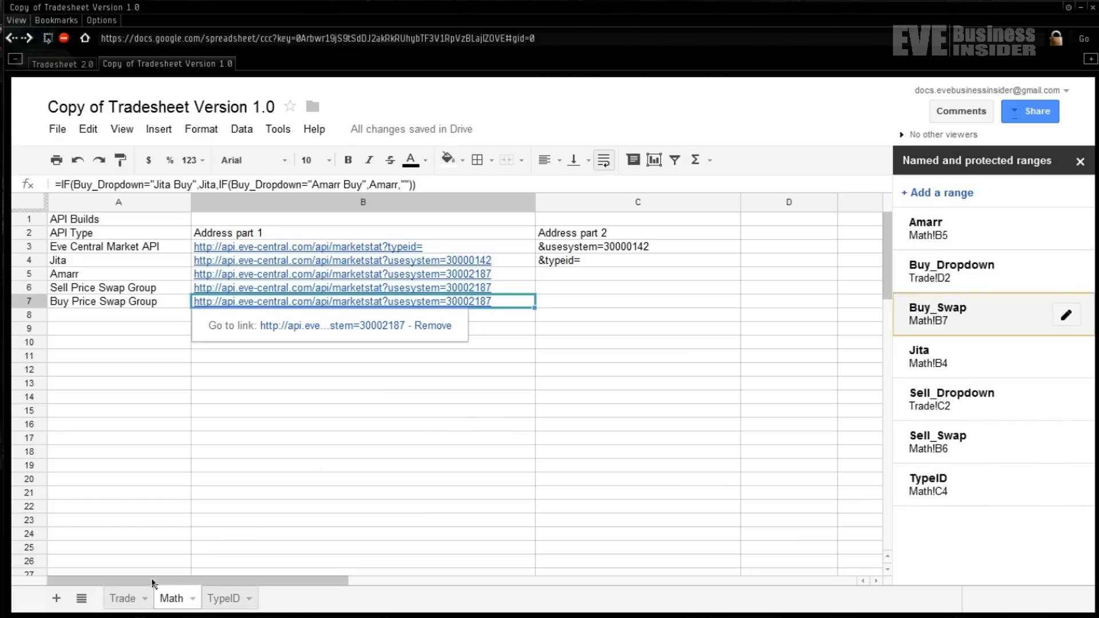
click(124, 598)
click(415, 273)
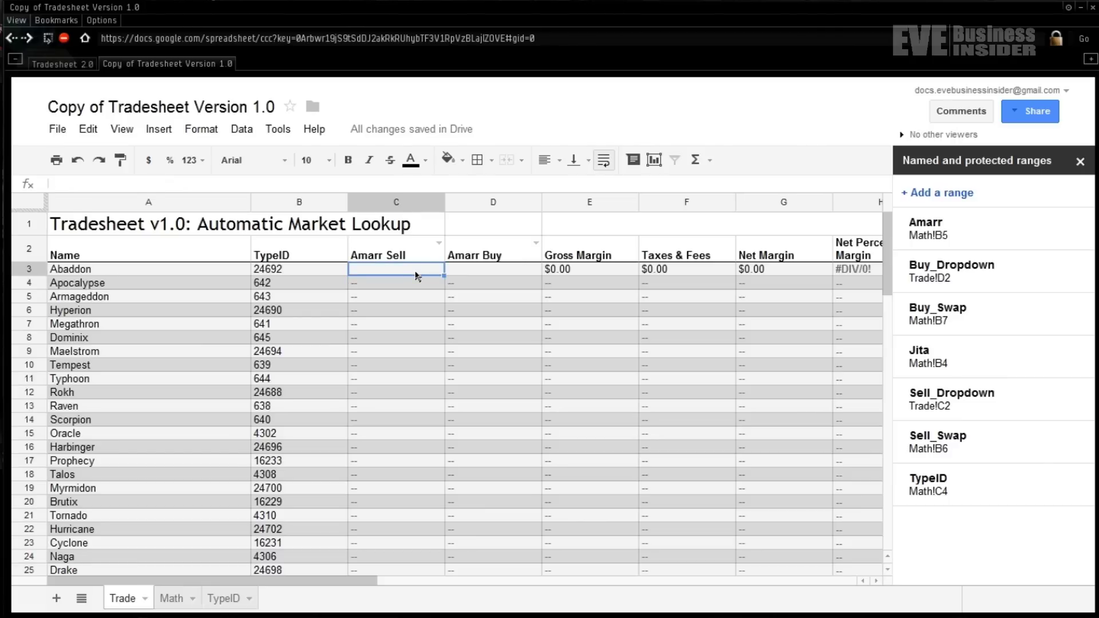
- Type =ImportXML(, "//sell/min") into Trade C3, leaving the URL argument empty
double_click(416, 276)
key(Return)
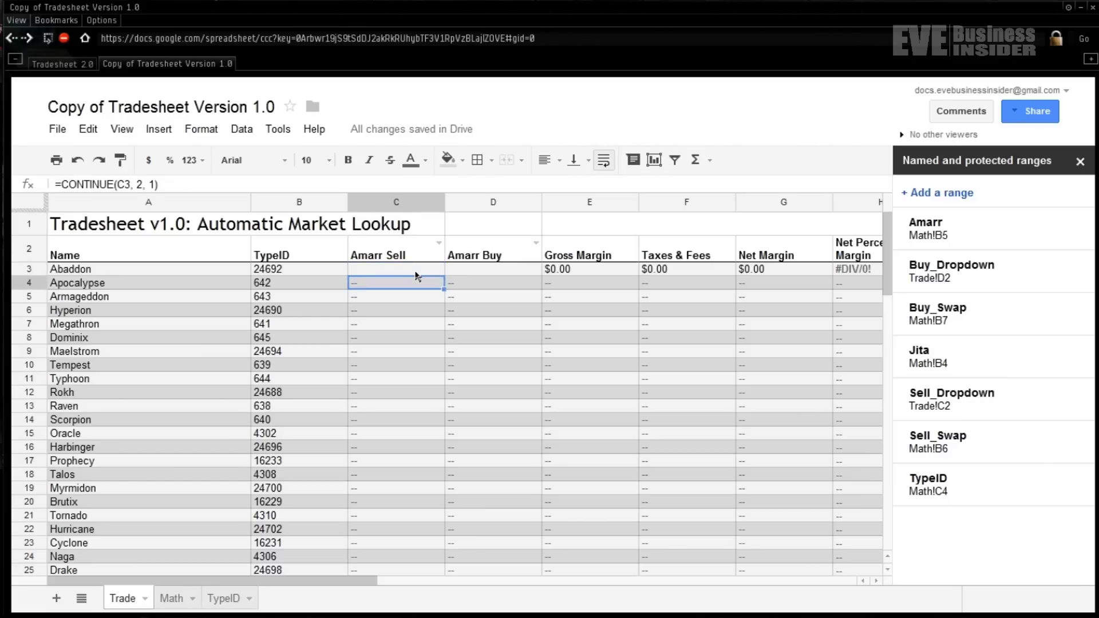
click(416, 274)
double_click(416, 273)
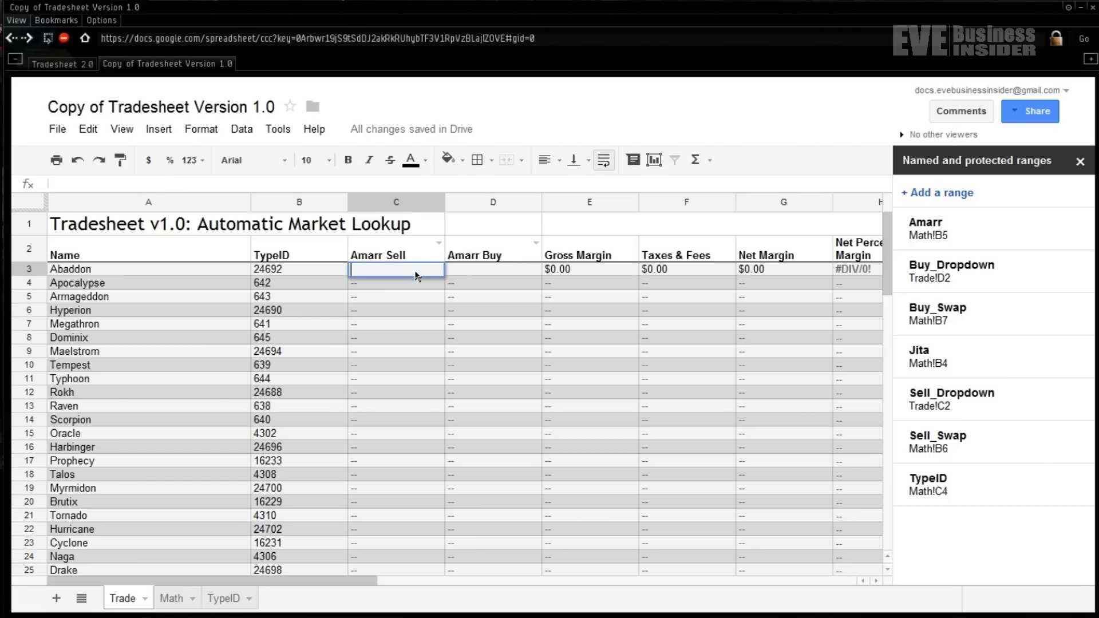
text(=ImportXML())
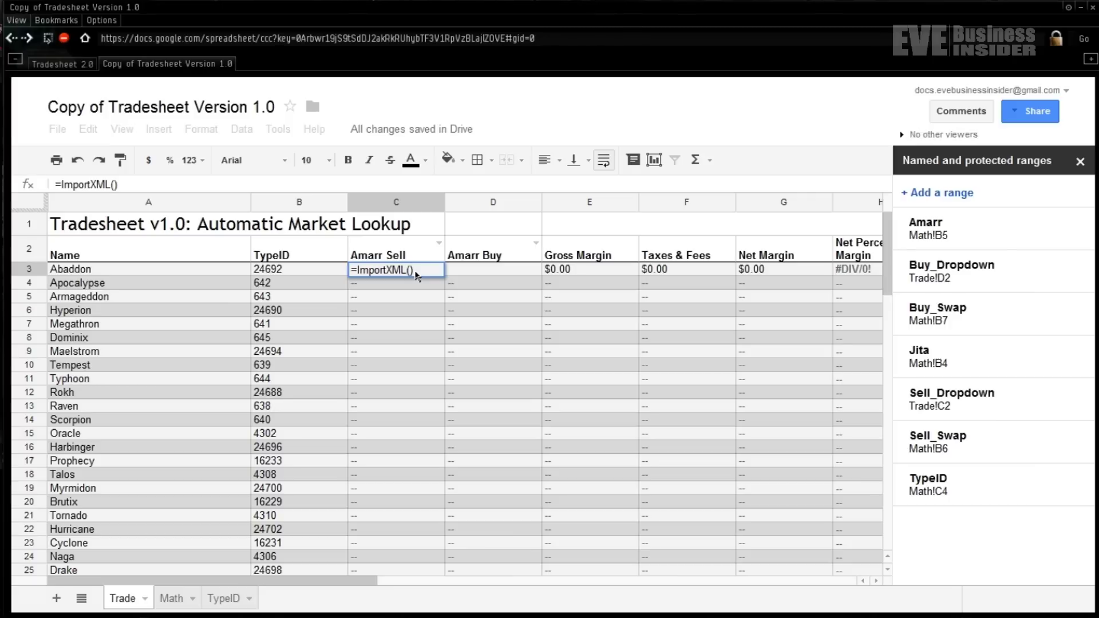
text(,)
text( "")
text(//sell/s)
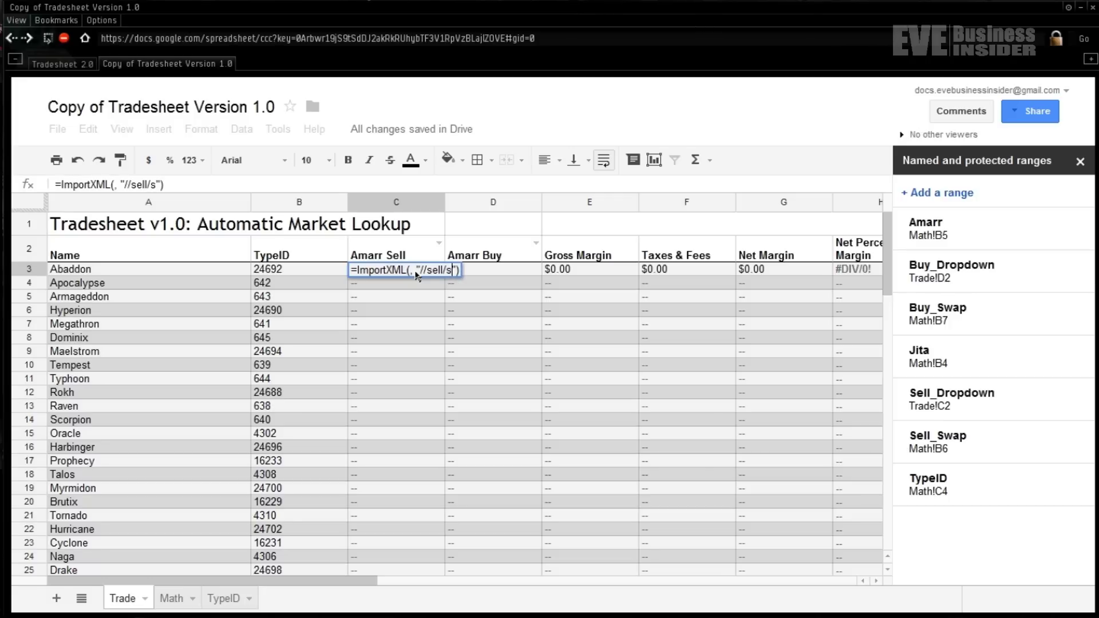
key(BackSpace)
text(min)
click(408, 270)
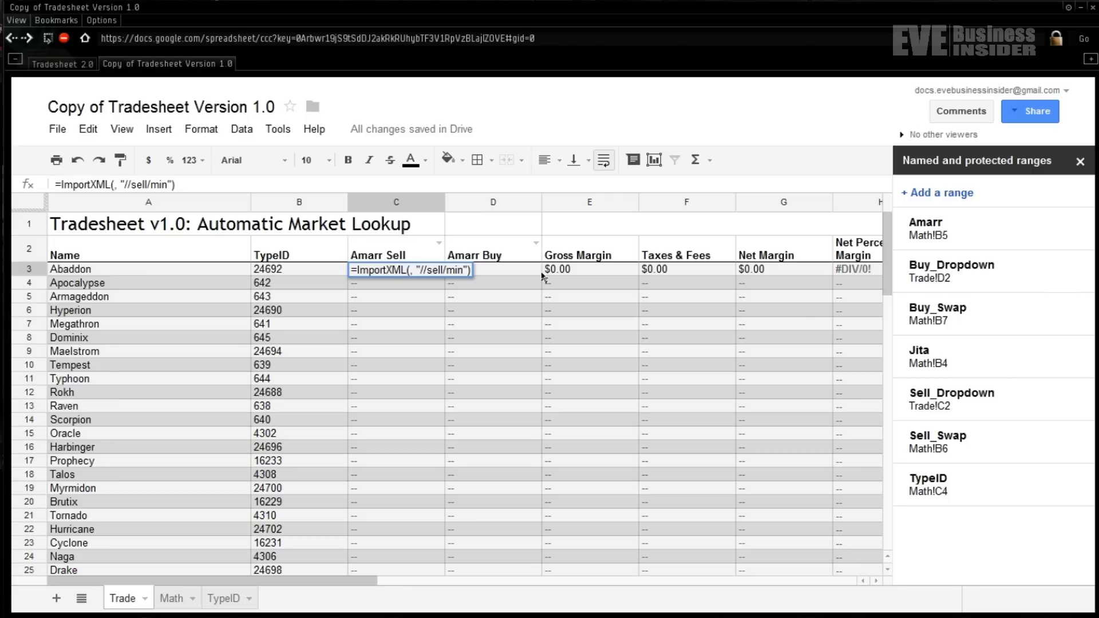
- Fill C3's URL argument with CONCATENATE(Sell_Swap,TypeID&JOIN(TypeID,$B3:$B26)) and commit it
text(CONCATEN)
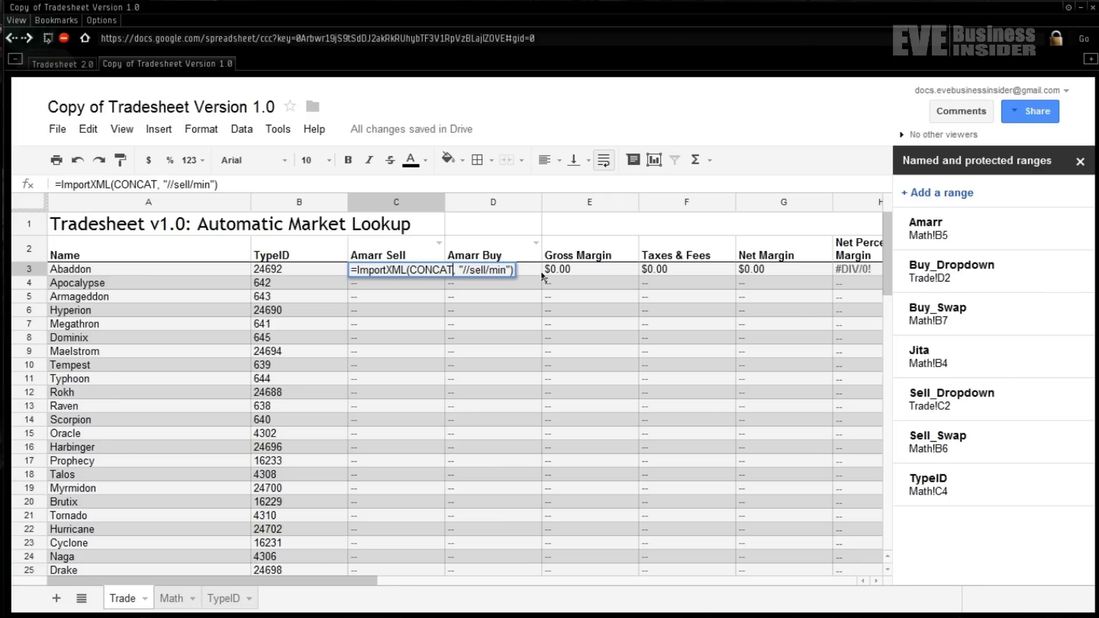
text(ATE()
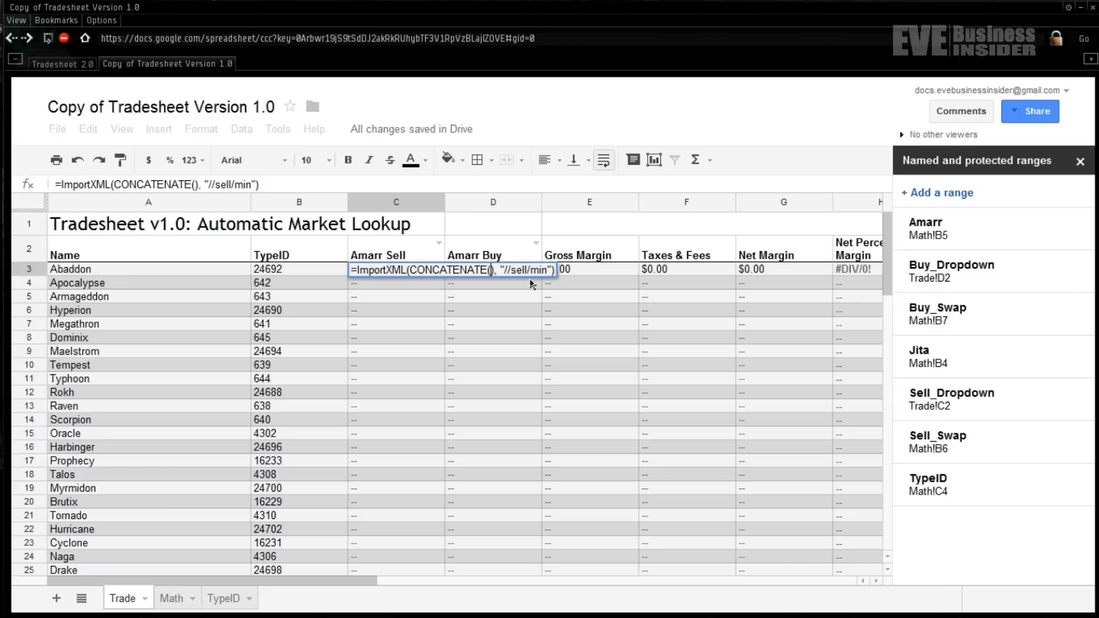
text(Sell)
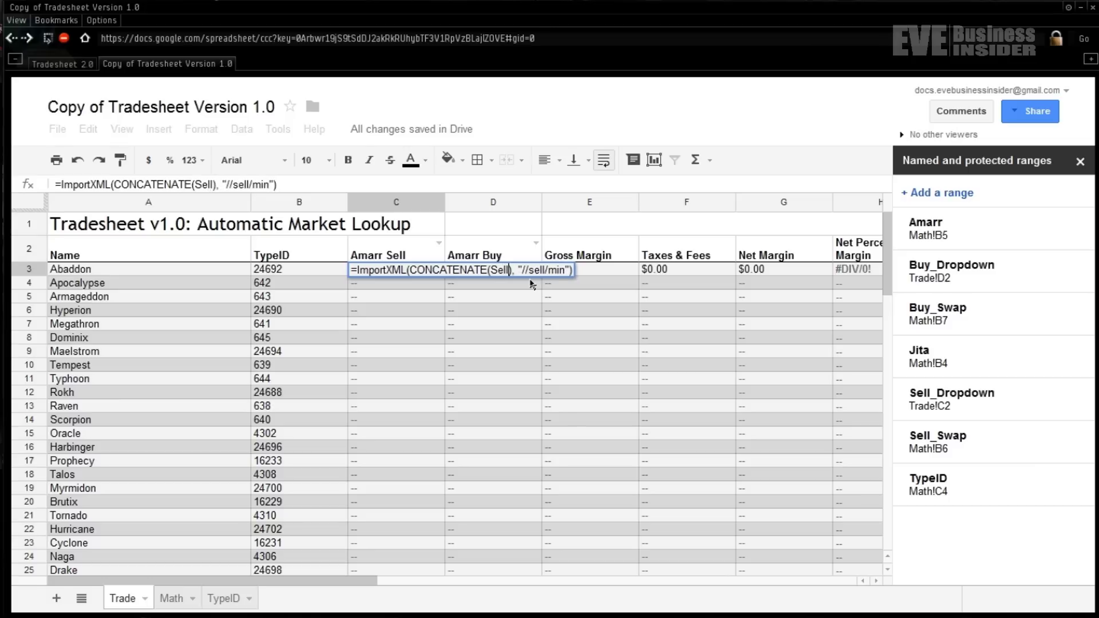
text(_Swap,TypeID)
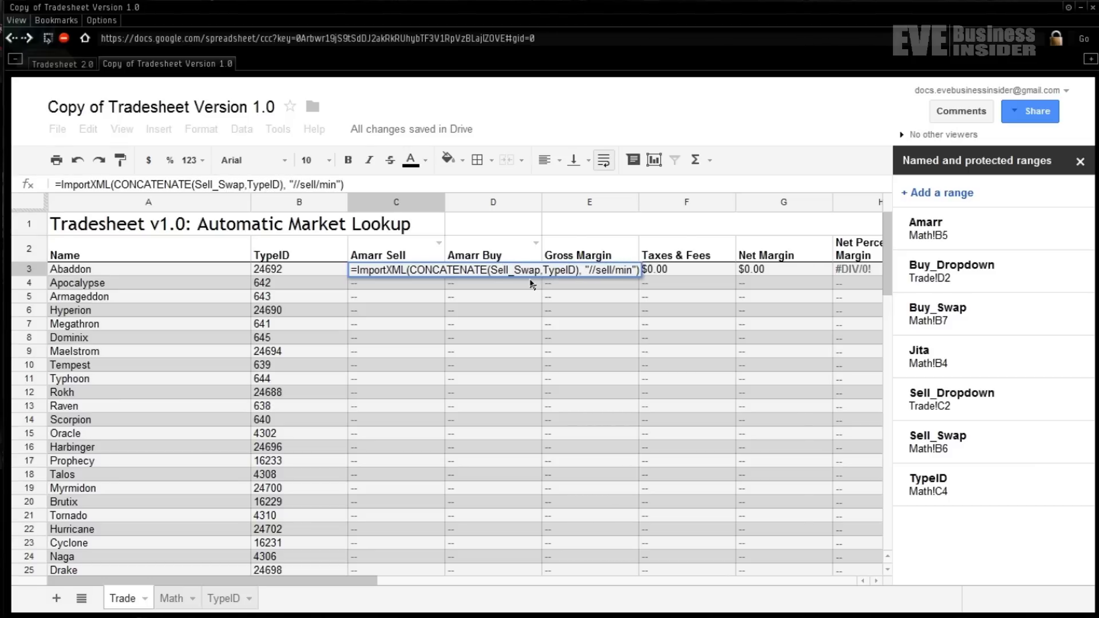
text(&)
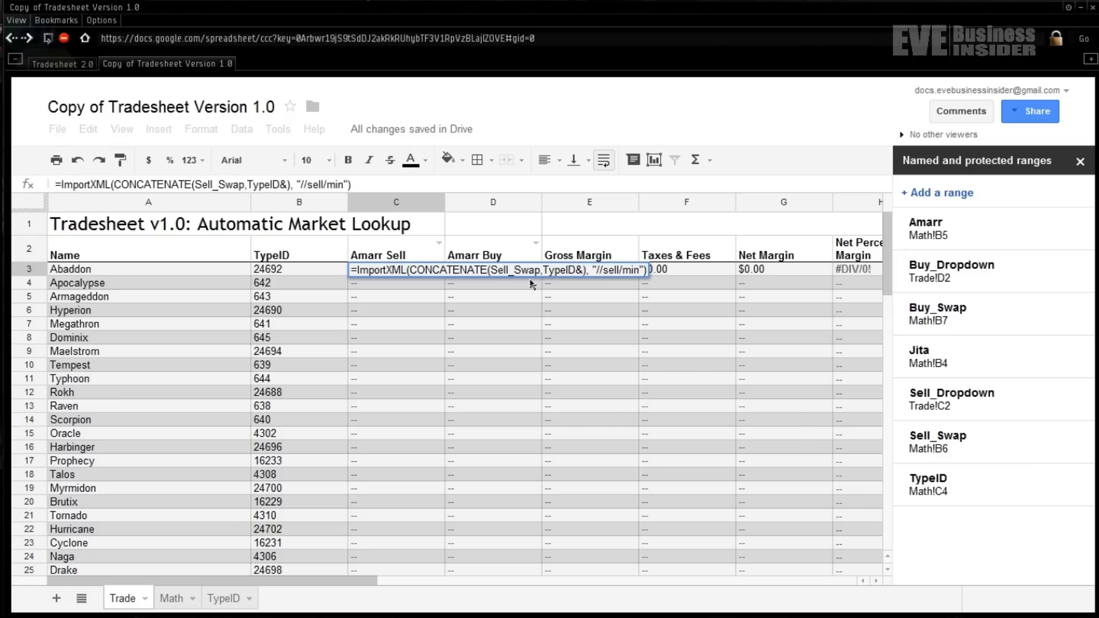
text(JOIN)
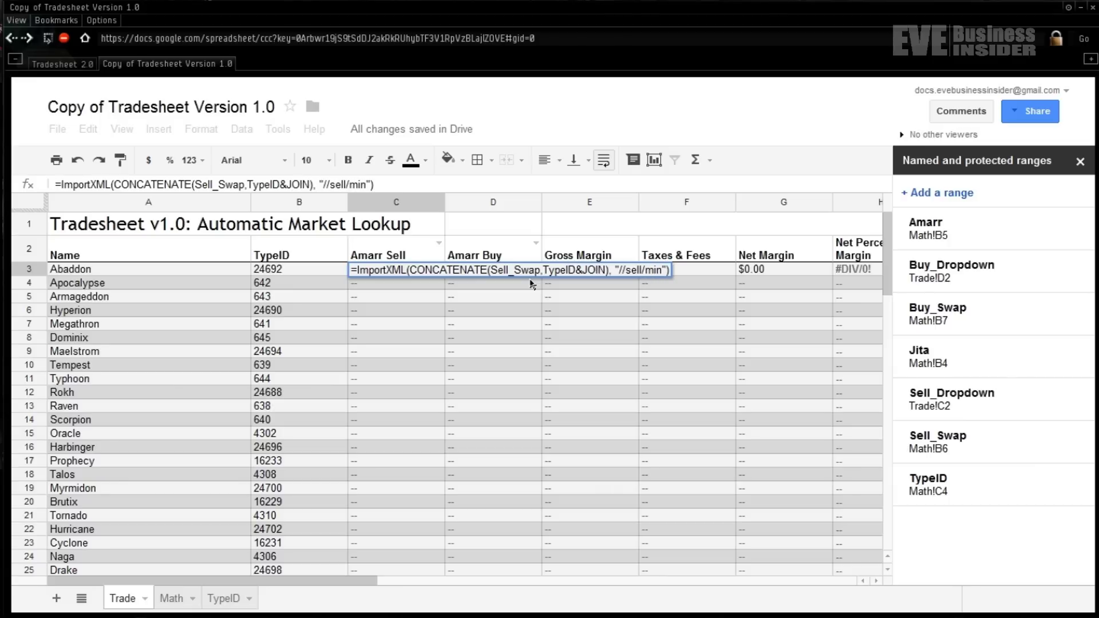
text(())
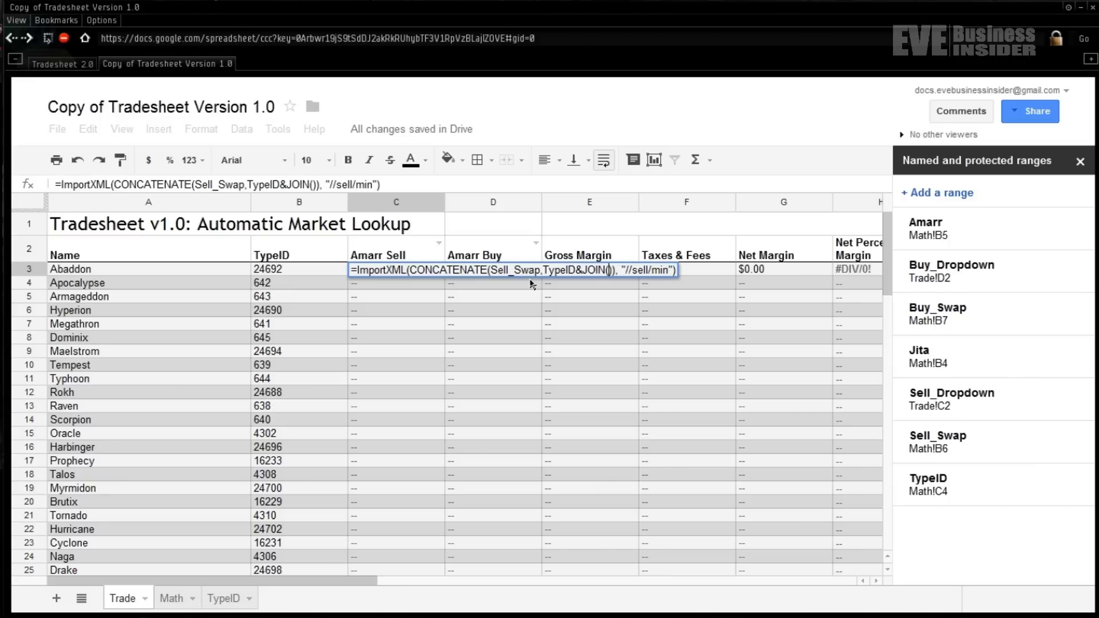
text(Type)
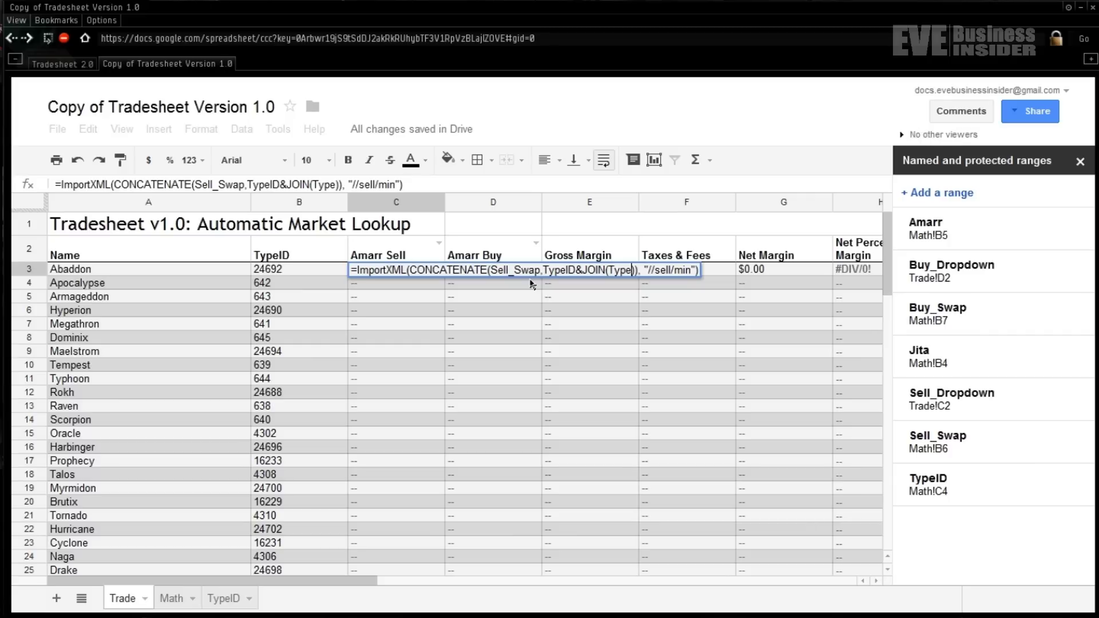
text(ID,)
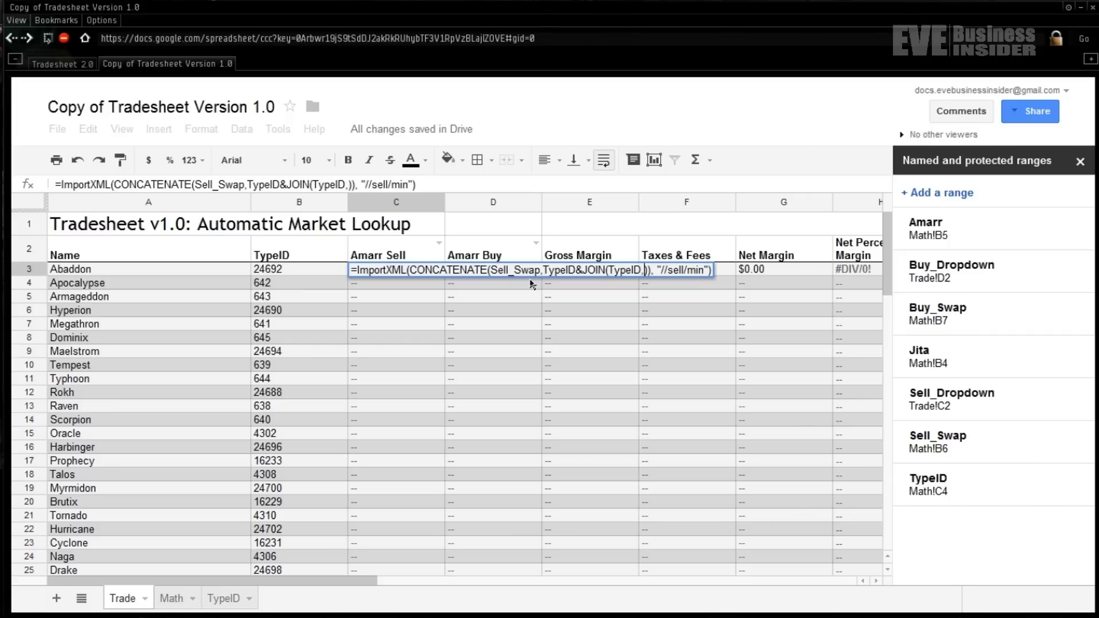
text($)
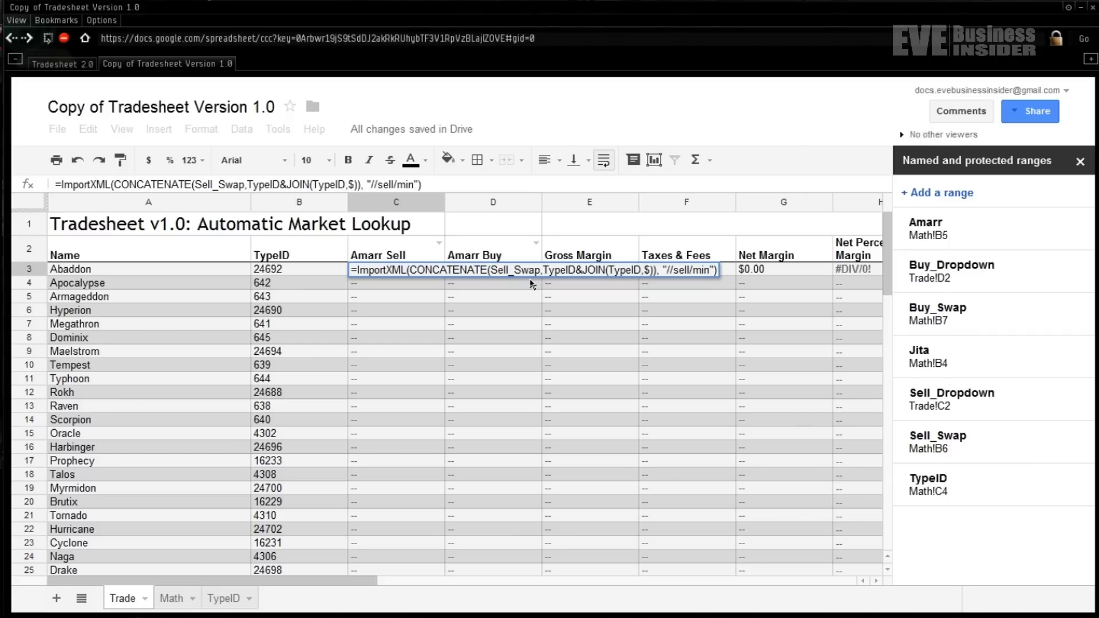
text(B3)
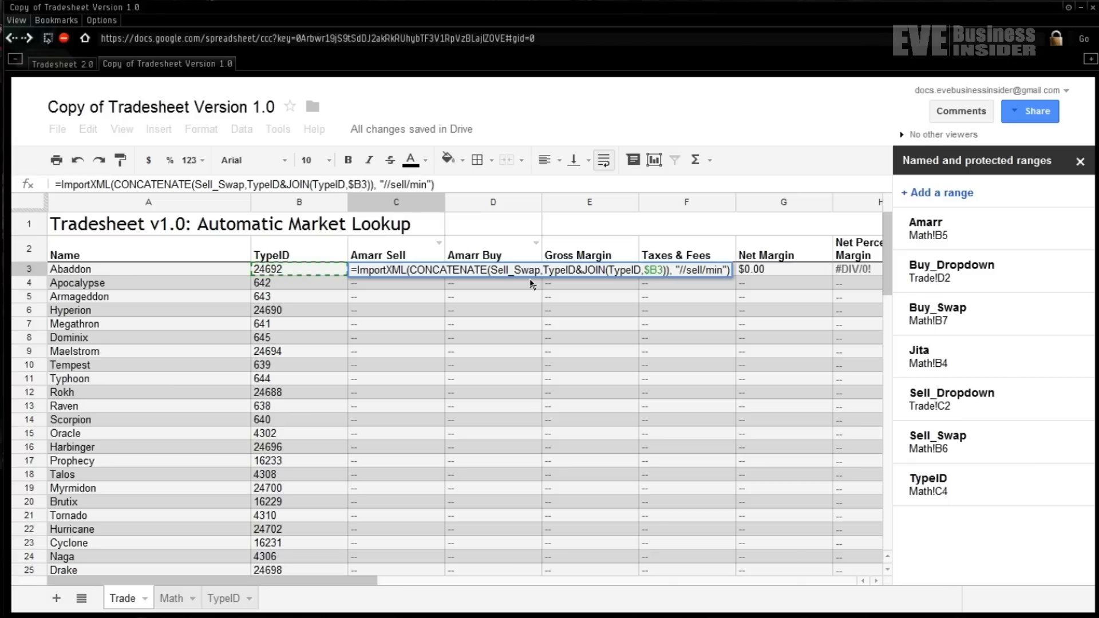
text(:)
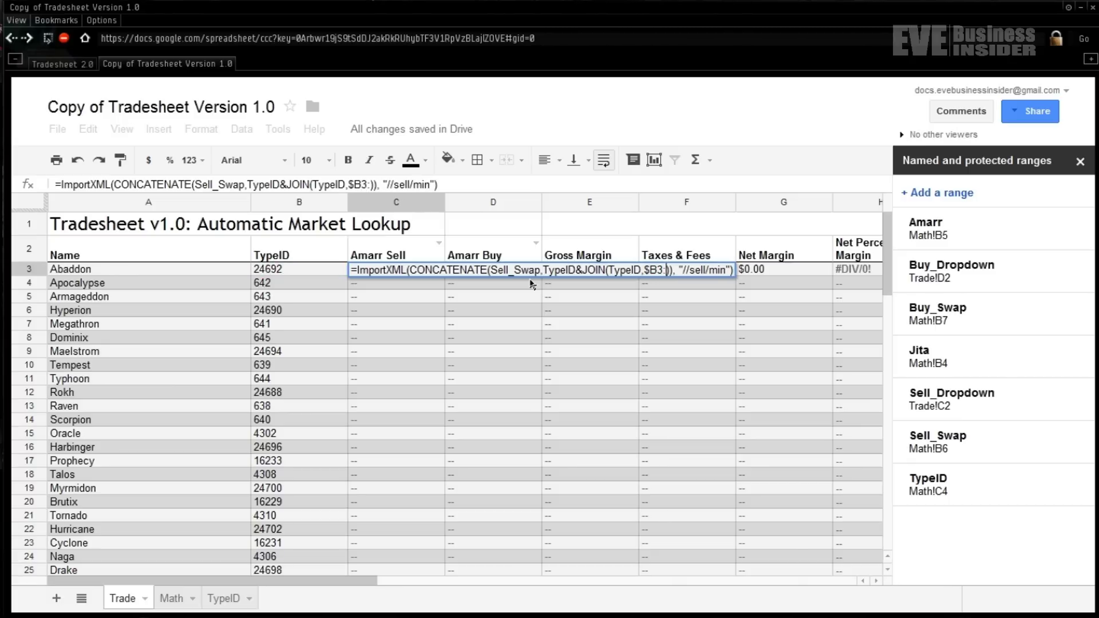
text($B26)
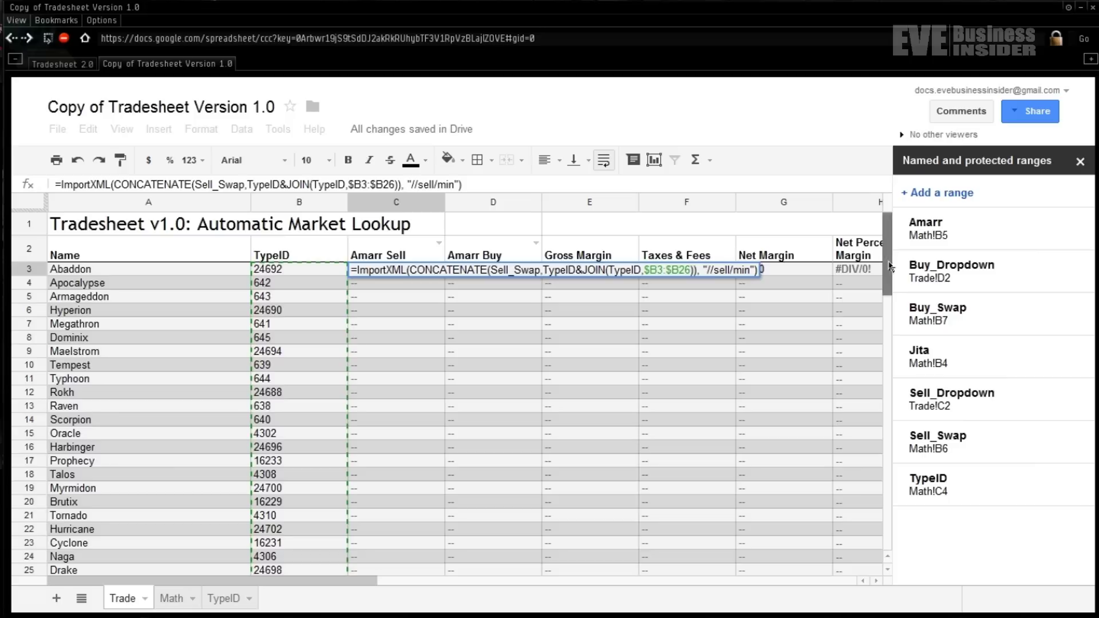
scroll(891, 281, down, 1)
scroll(891, 281, down, 1)
scroll(892, 269, up, 2)
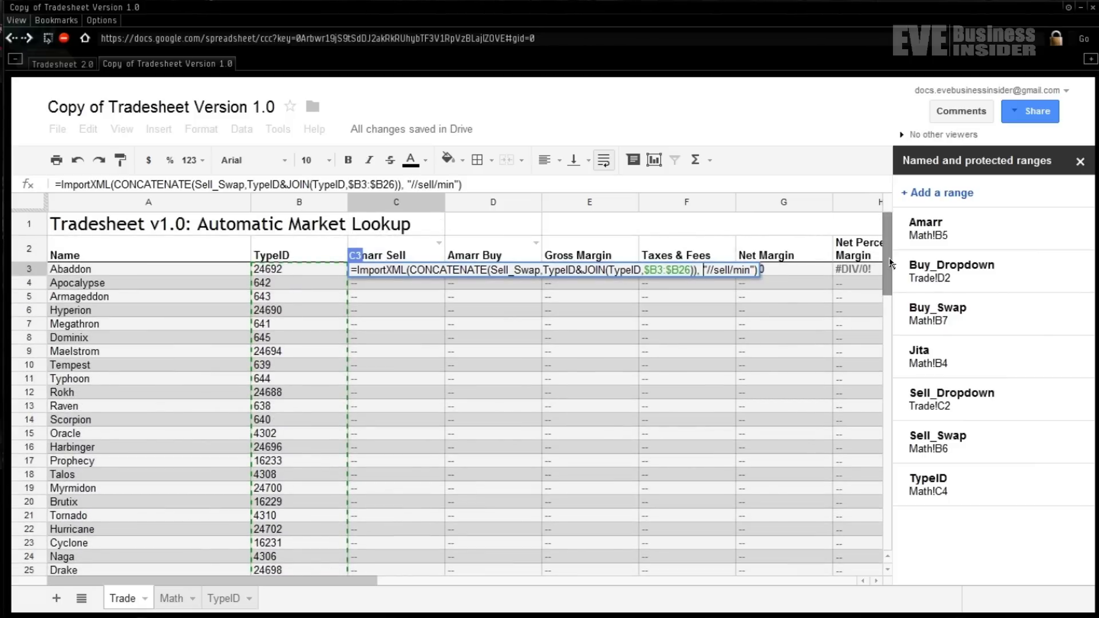
key(Return)
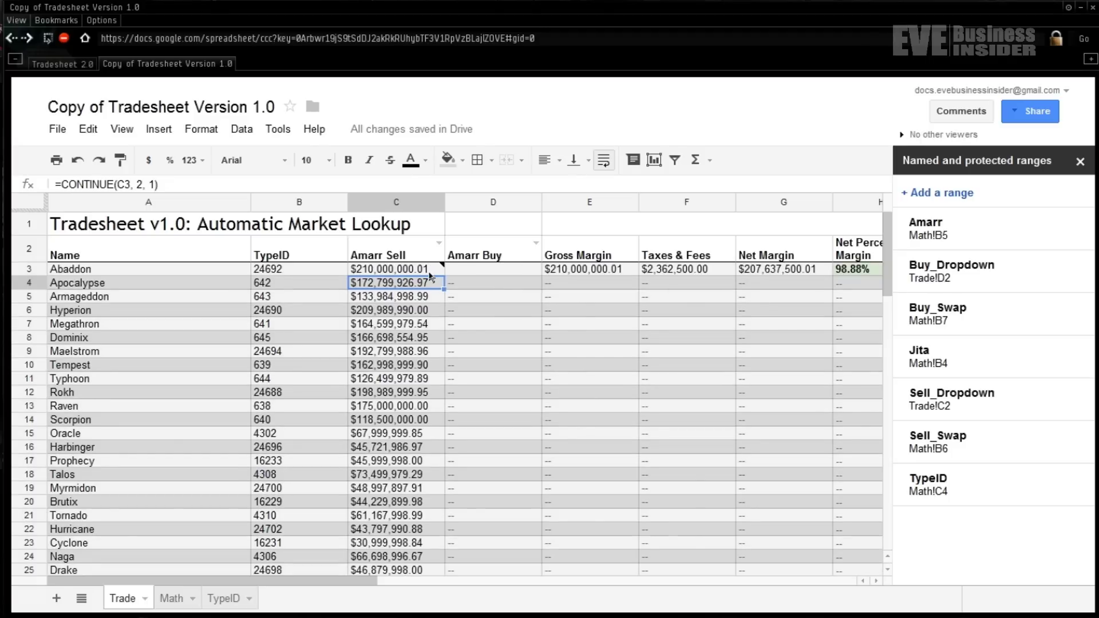
- Copy C3's ImportXML formula and paste it into D3
click(430, 271)
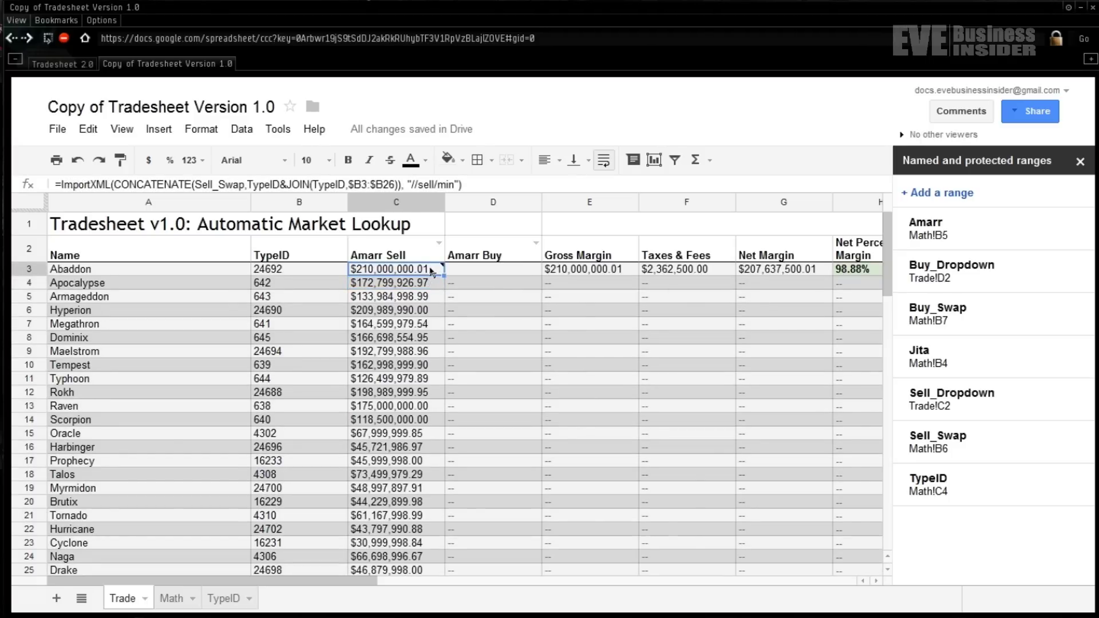
double_click(430, 272)
key(ctrl+a)
key(ctrl+c)
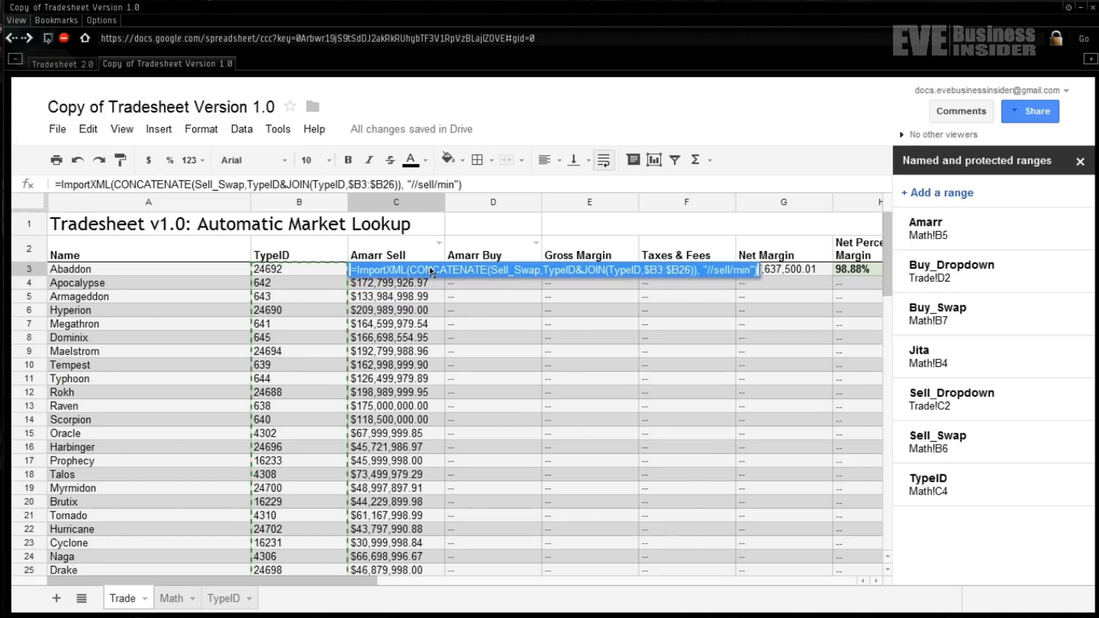
key(Return)
key(Right)
key(Up)
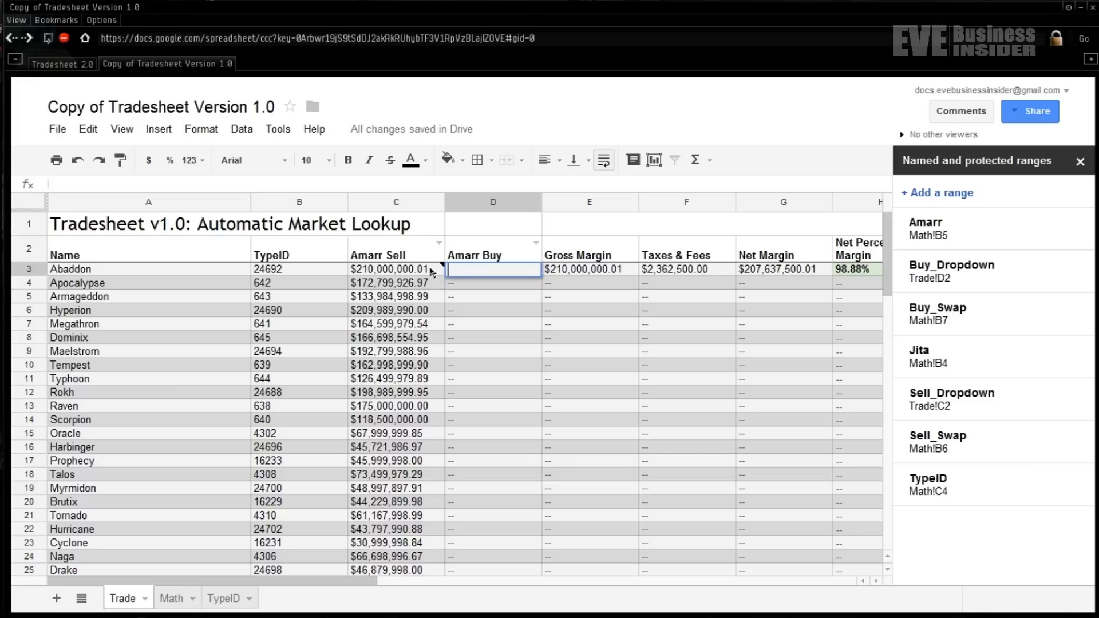
key(ctrl+v)
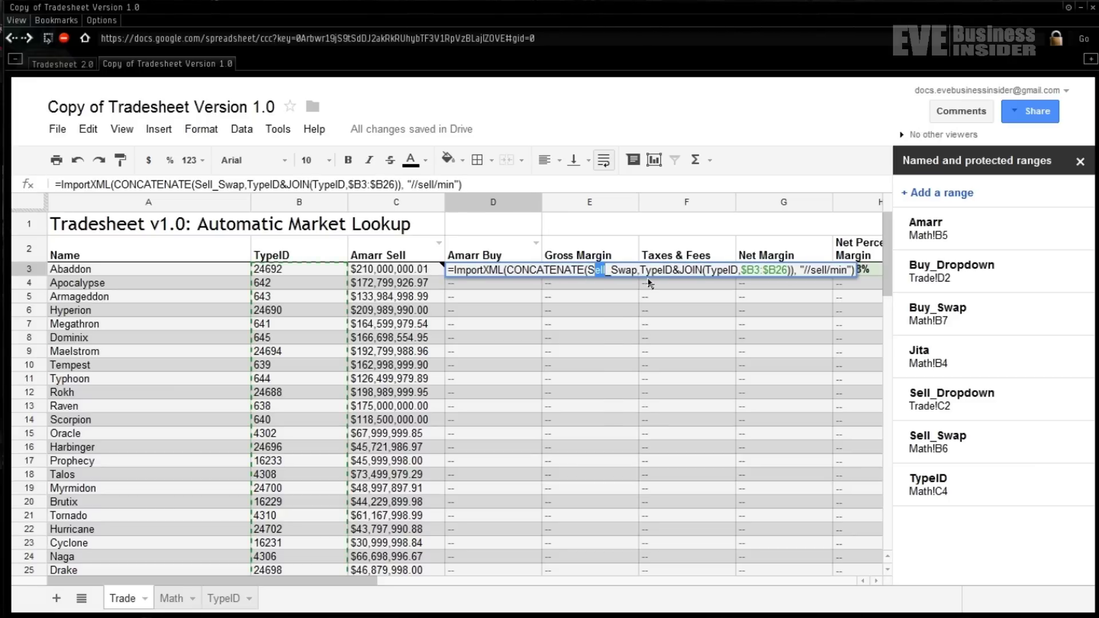
- Change D3's formula to use Buy_Swap and "//buy/max", then commit it
text(Buy)
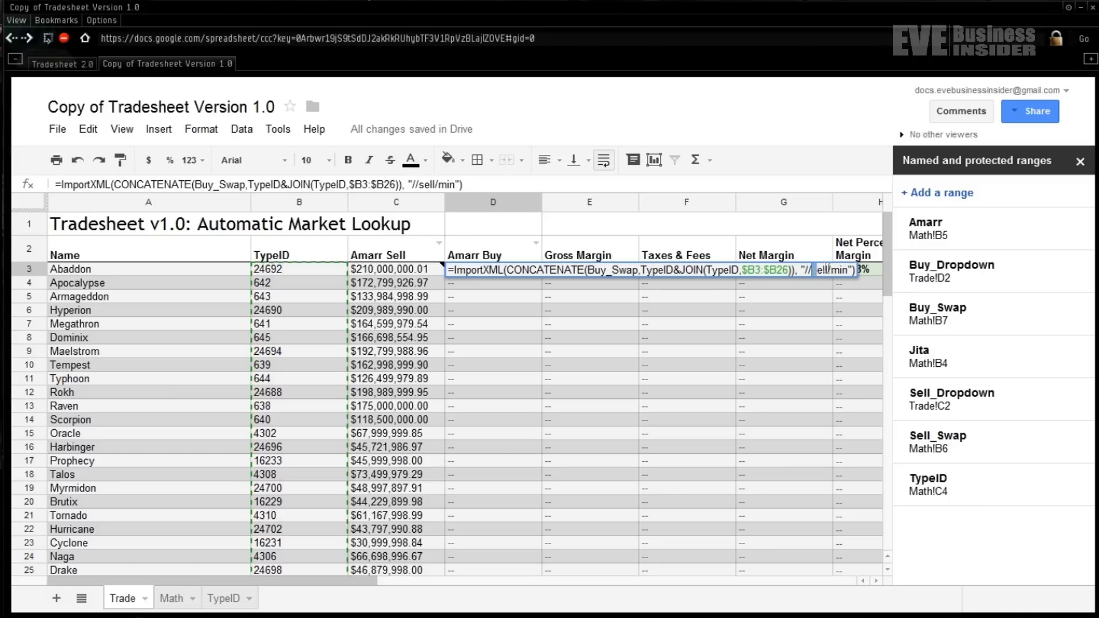
drag(813, 270, 849, 270)
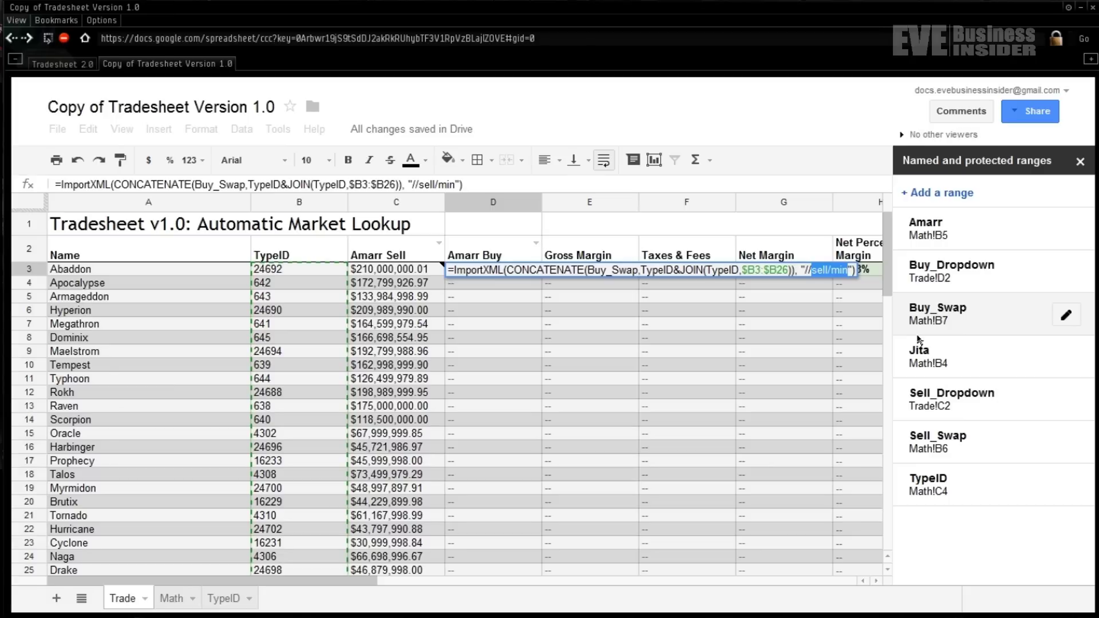
text(buy)
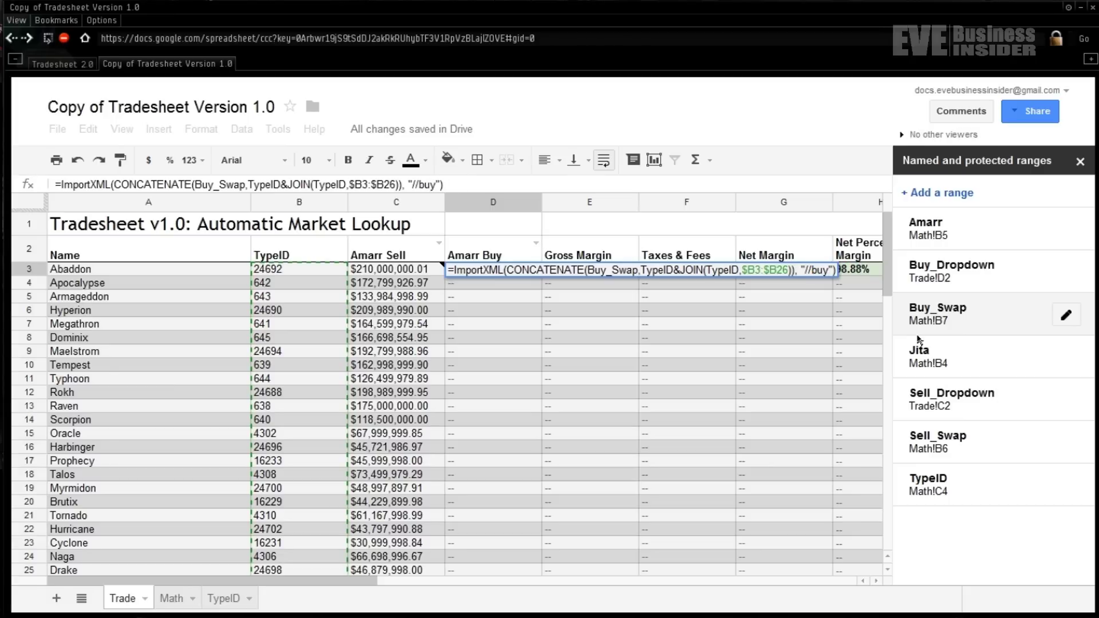
text(/max)
key(Return)
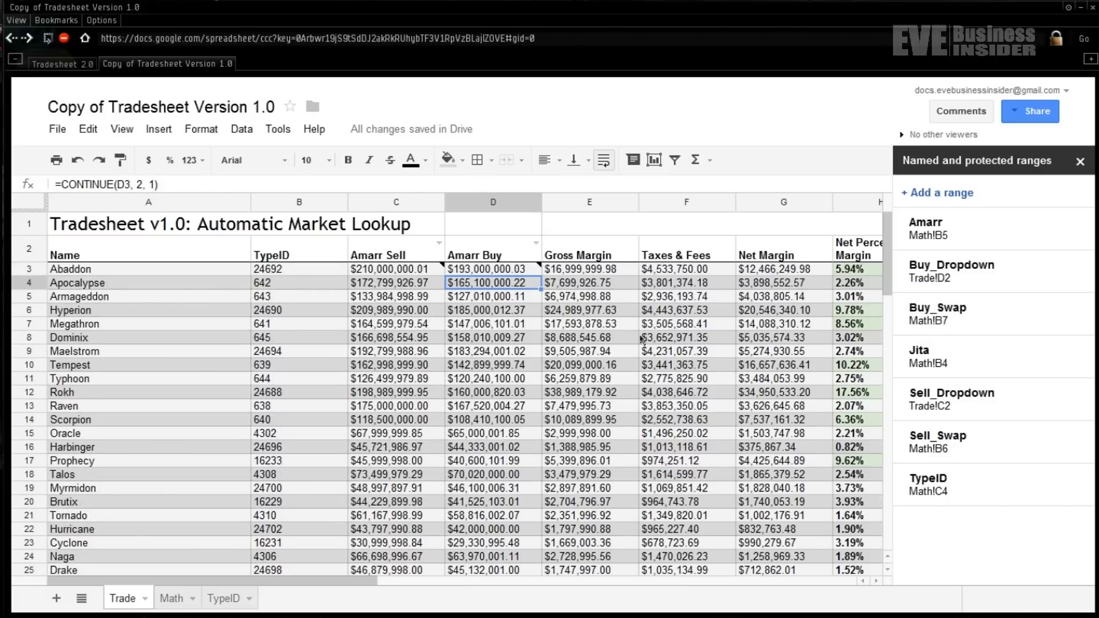
drag(889, 284, 891, 290)
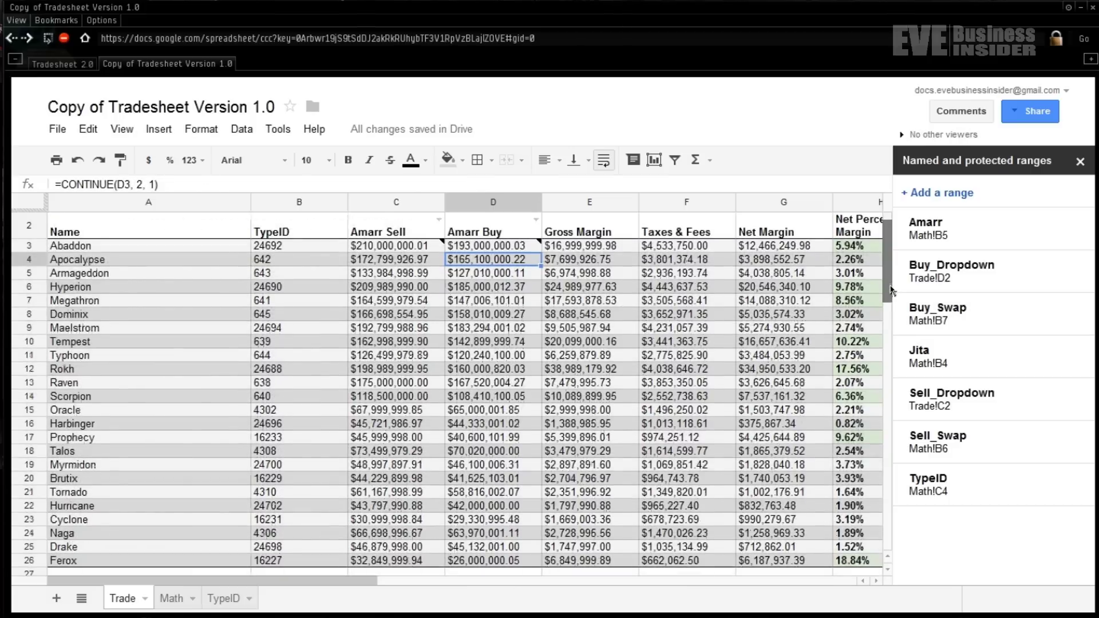
scroll(553, 289, up, 1)
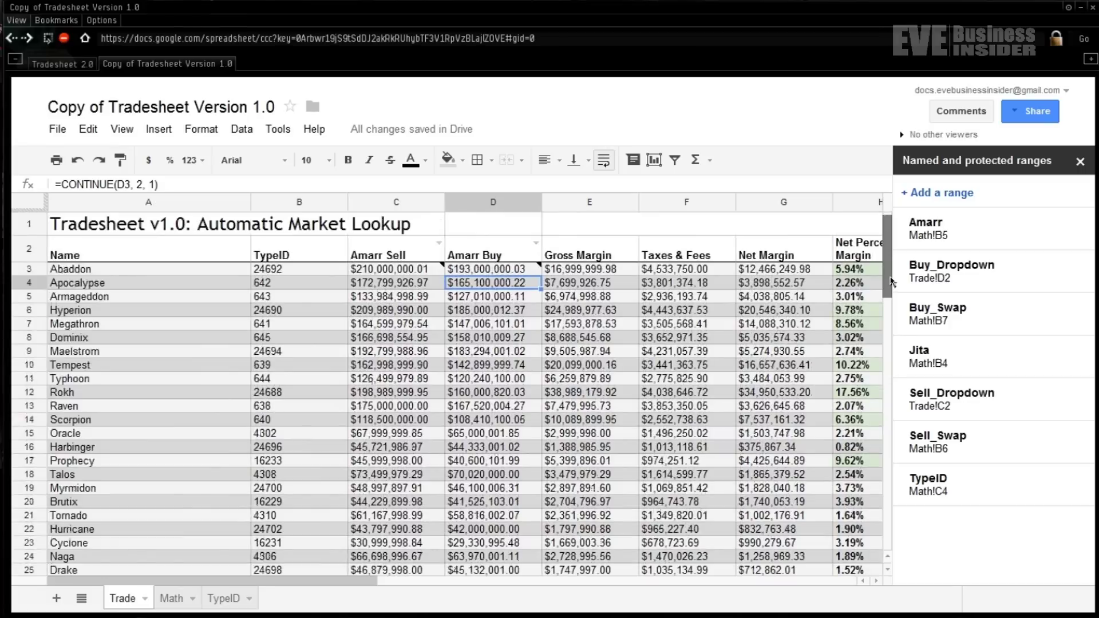
- Set D2 to Jita Buy and C2 to Jita Sell, then close the Named ranges sidebar
click(537, 245)
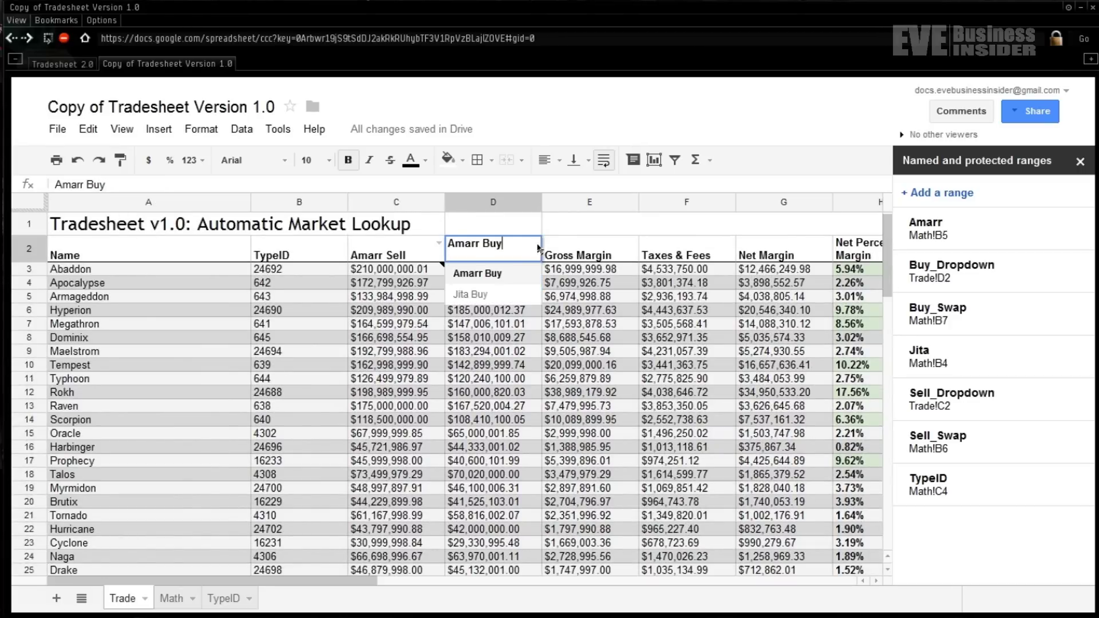
click(490, 299)
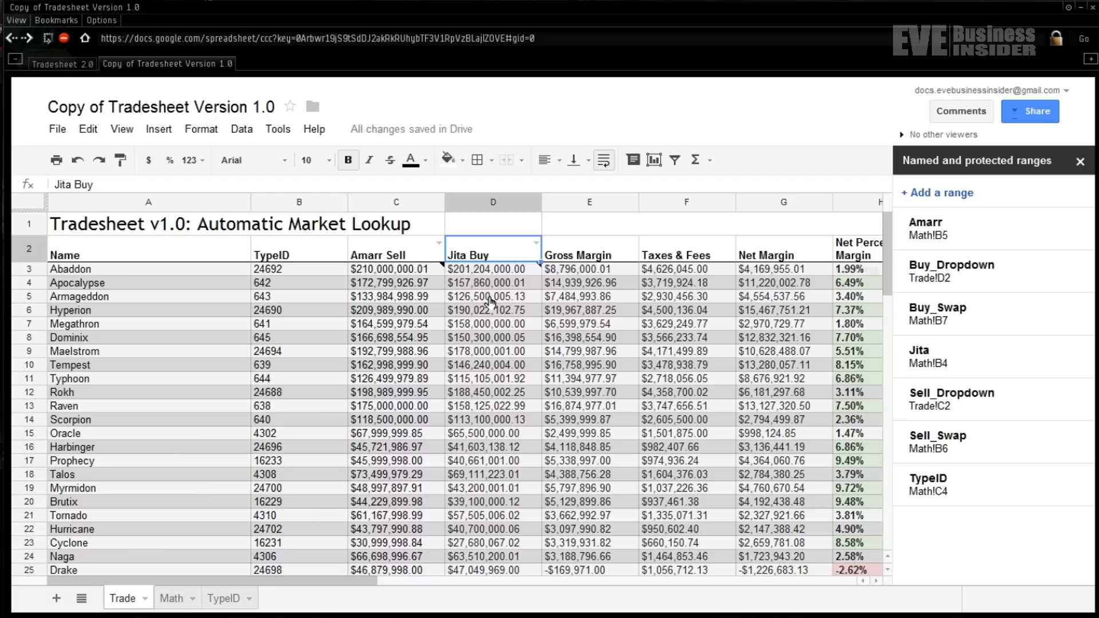
click(439, 243)
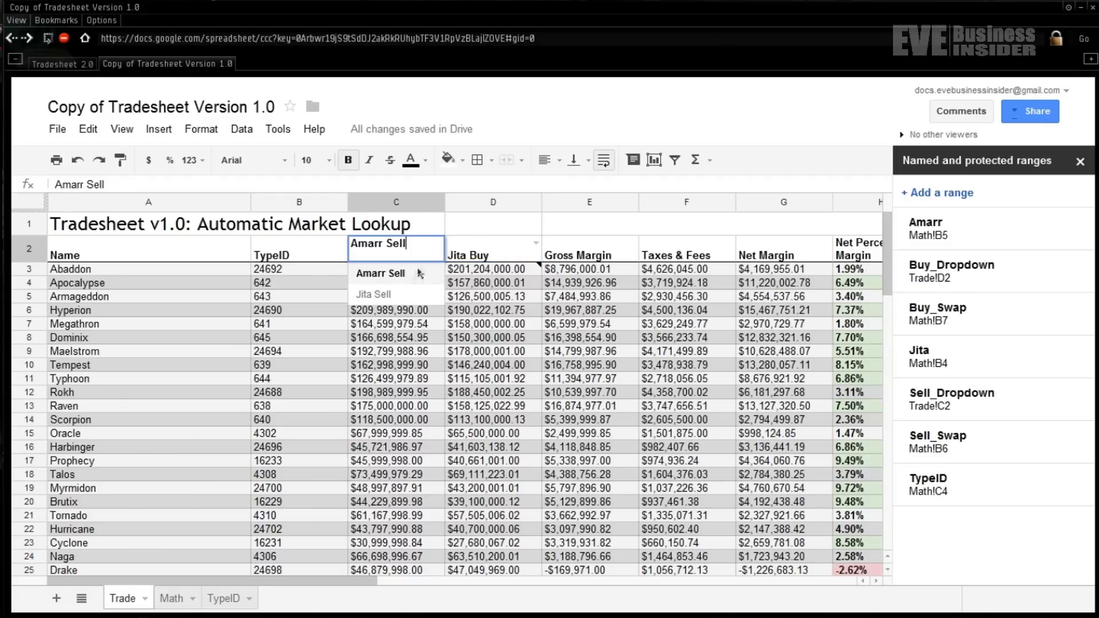
click(405, 294)
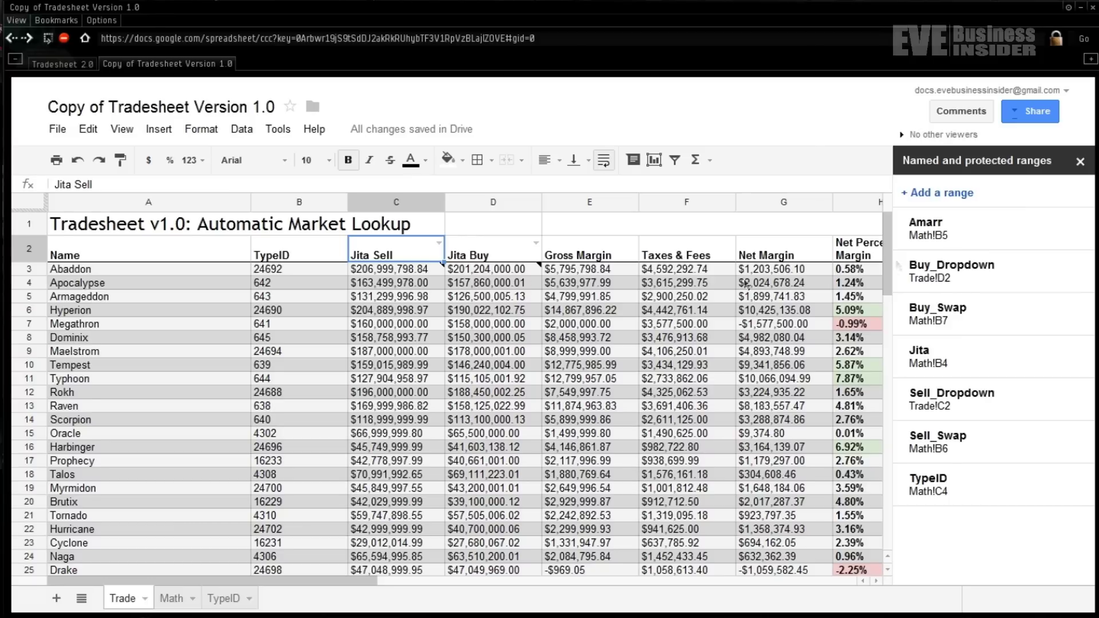
click(1080, 162)
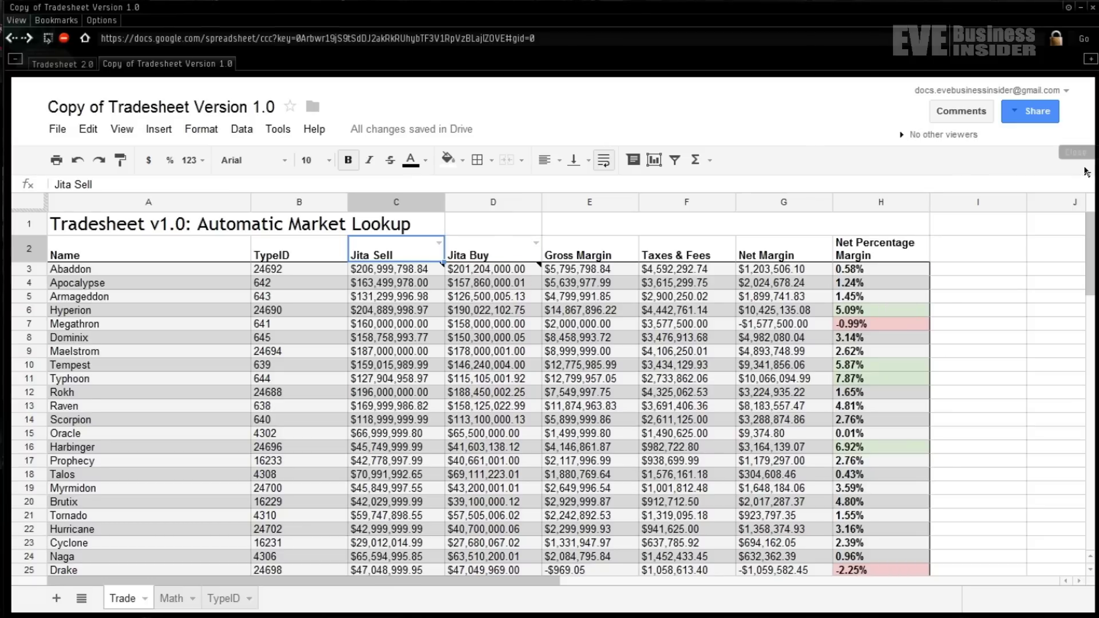
click(191, 274)
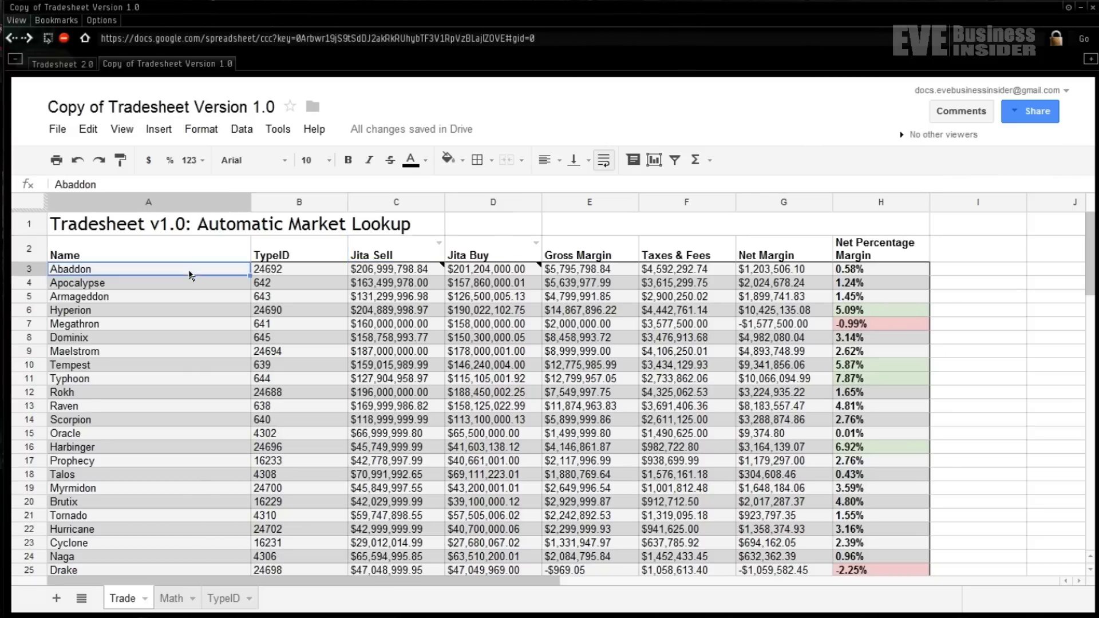
- Copy the ship rows from row 3 through H26
scroll(1087, 274, down, 3)
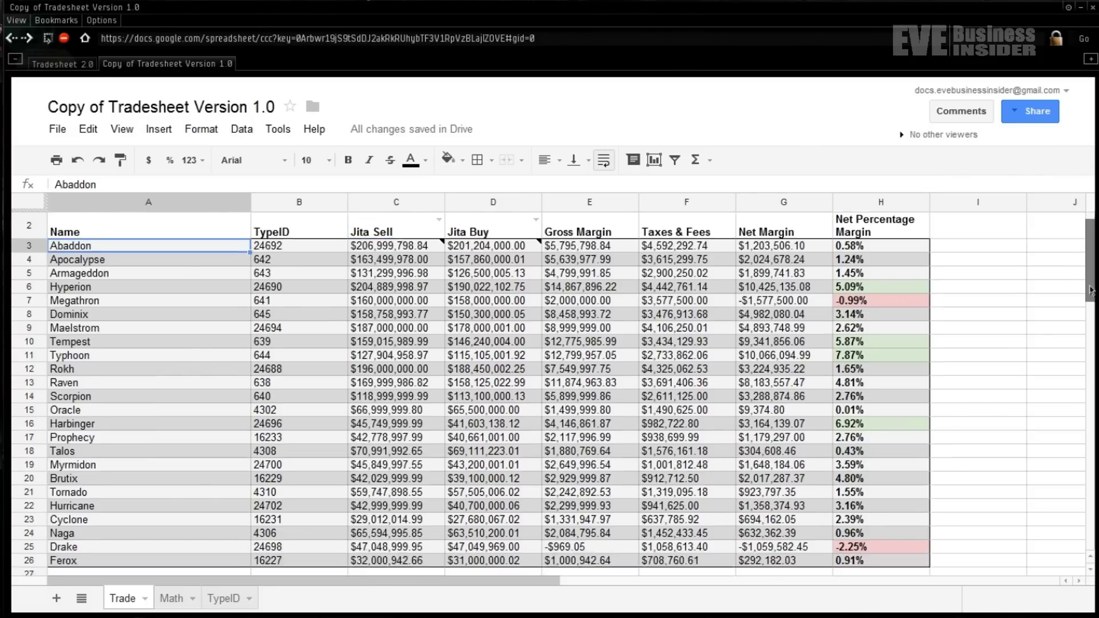
click(864, 495)
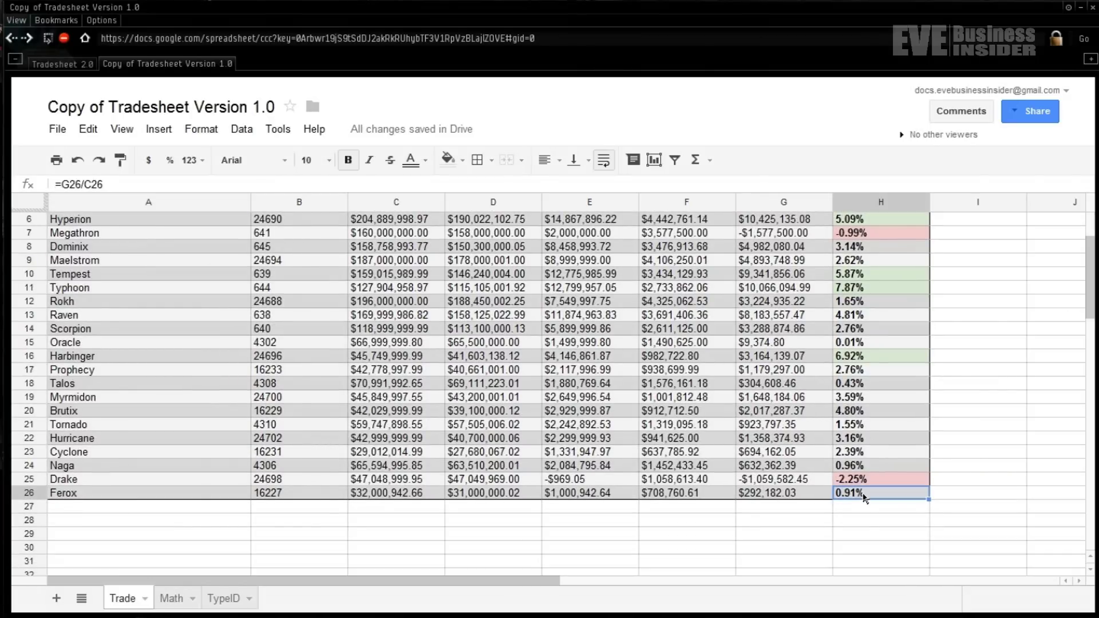
drag(865, 496, 101, 269)
scroll(144, 295, down, 15)
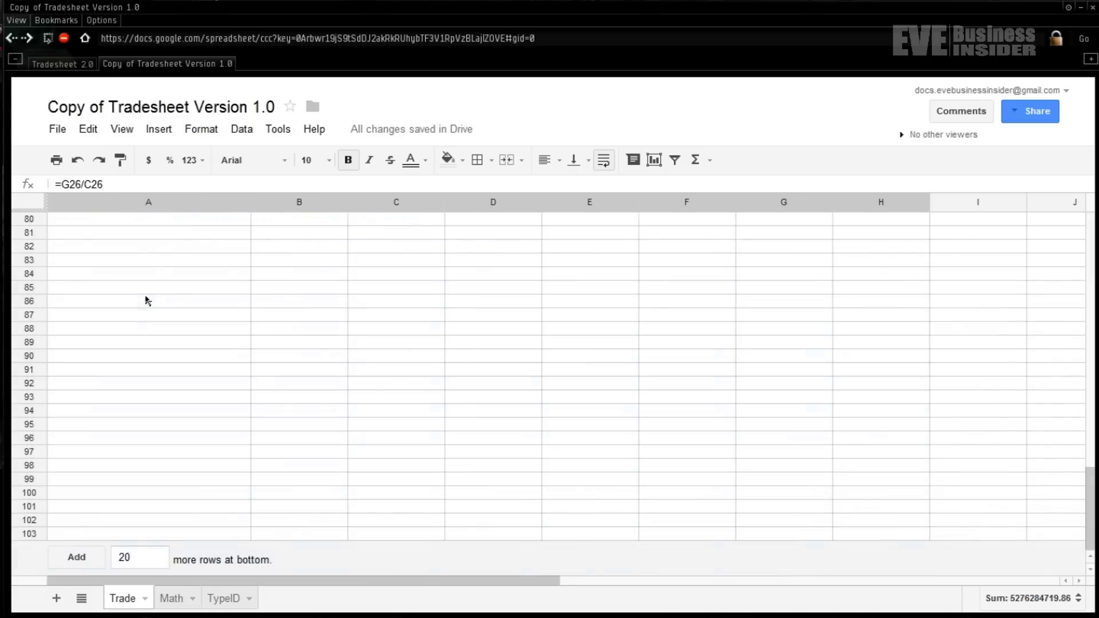
scroll(143, 338, up, 15)
right_click(140, 350)
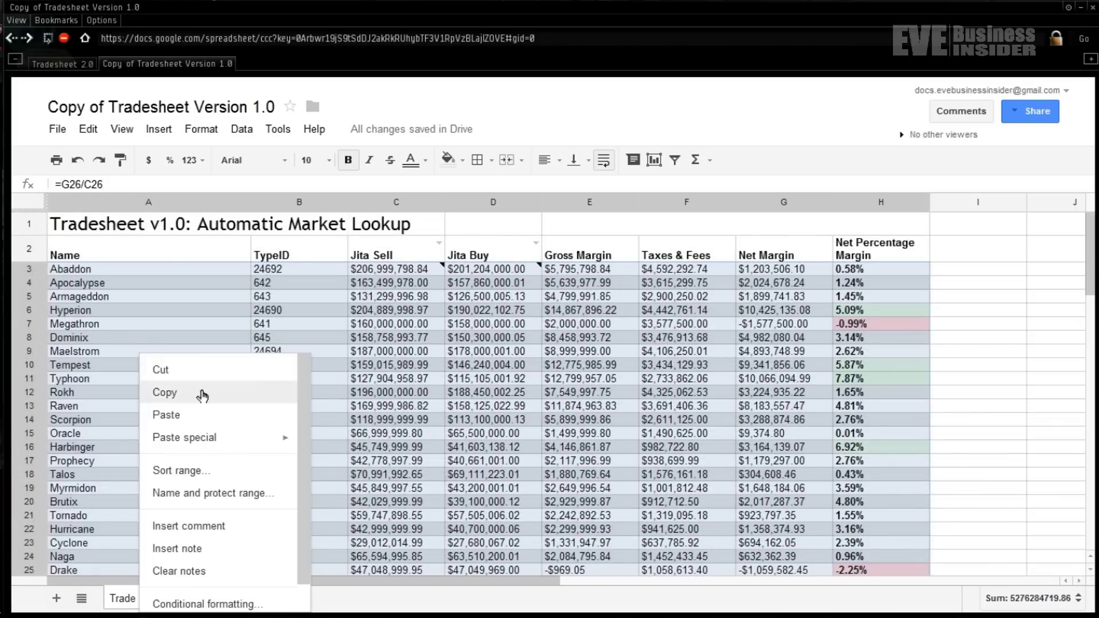
click(204, 393)
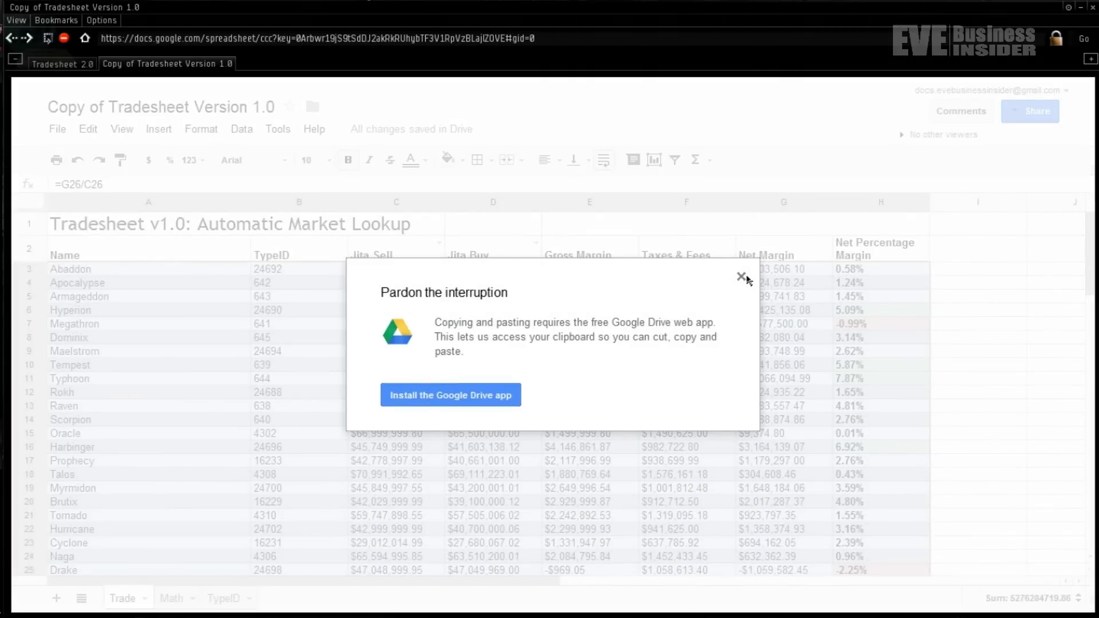
click(743, 280)
- Paste the copied ship rows starting at A27
scroll(266, 510, down, 2)
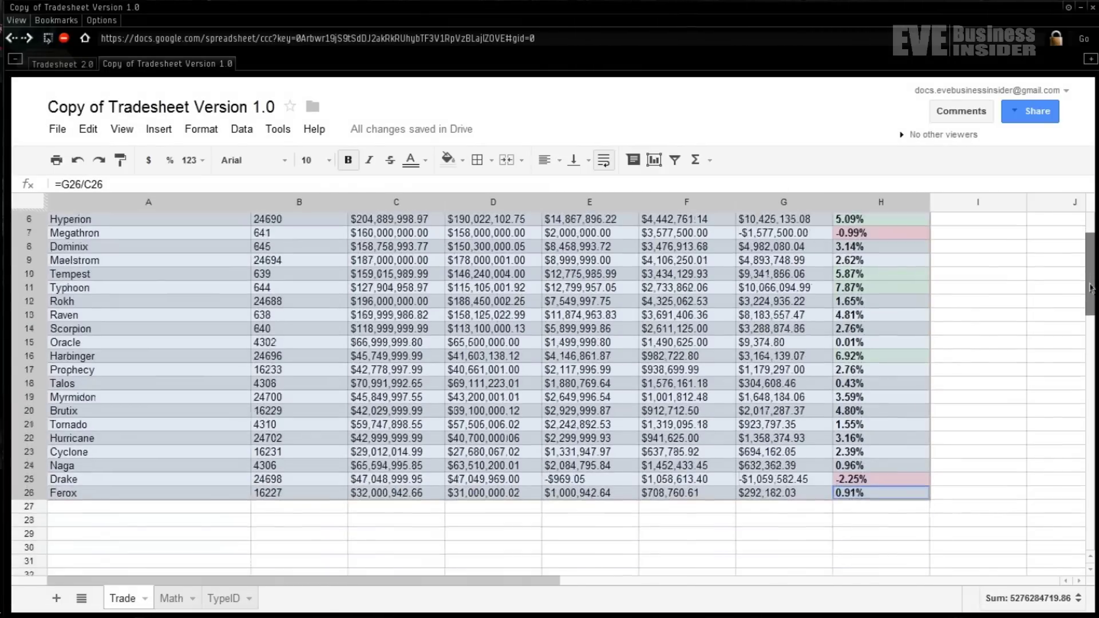
click(226, 495)
right_click(226, 495)
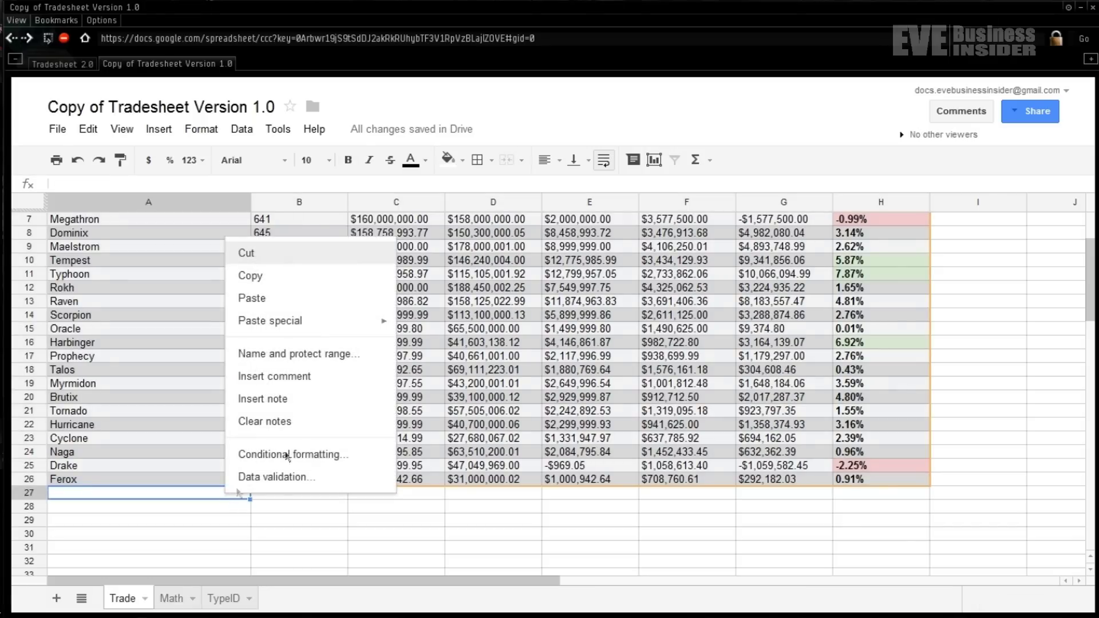
click(252, 298)
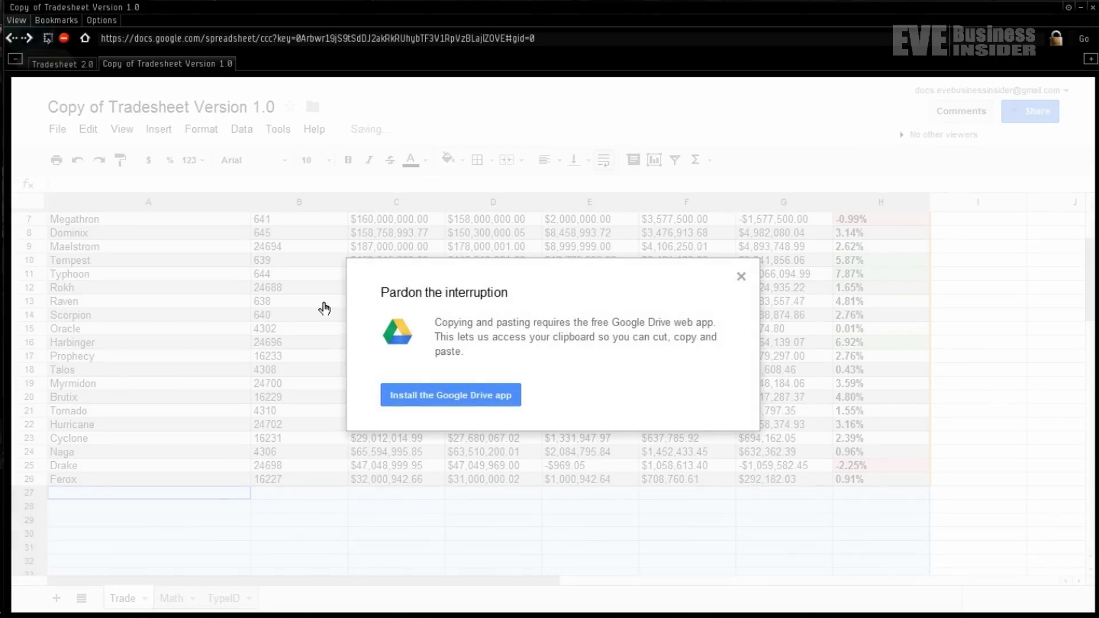
click(741, 277)
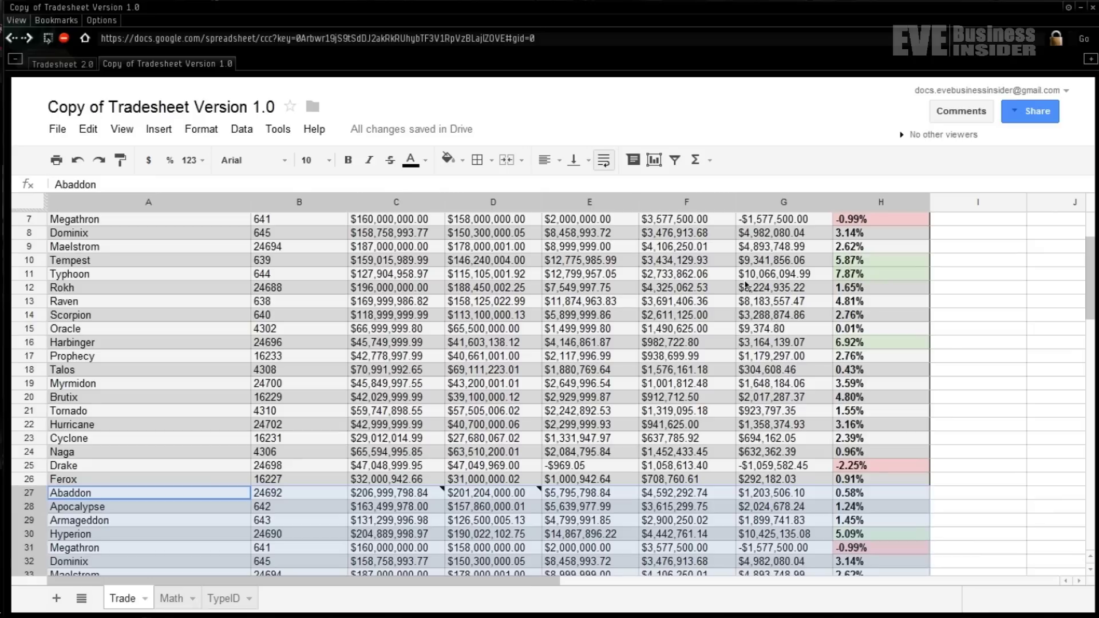
- Check the pasted formulas in C27 and D27, then move to C6
drag(1091, 291, 1096, 346)
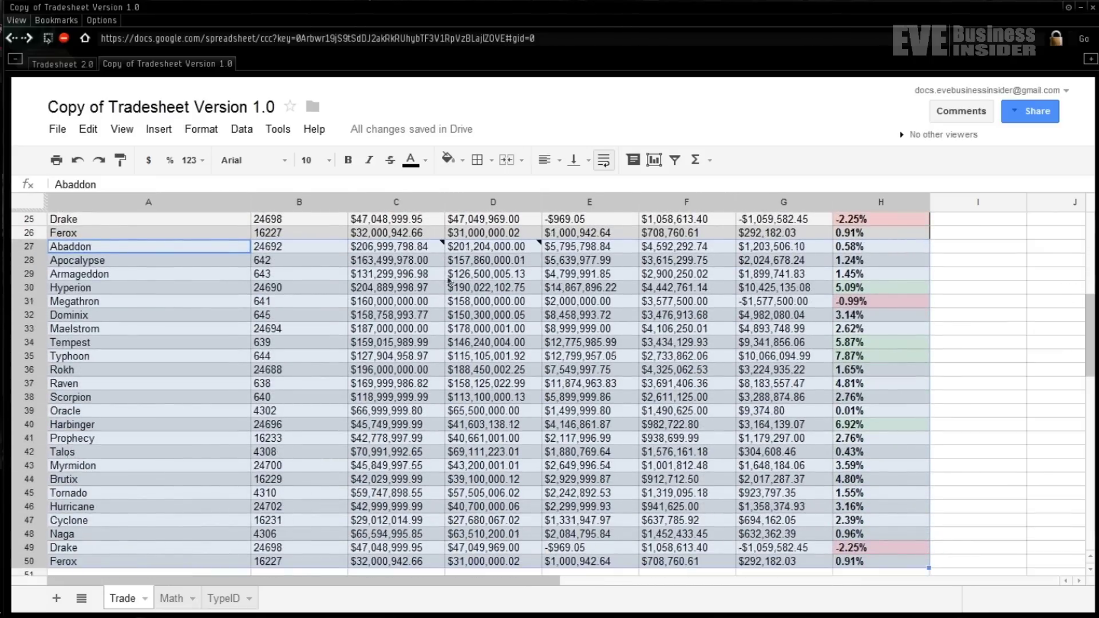
click(401, 247)
click(459, 252)
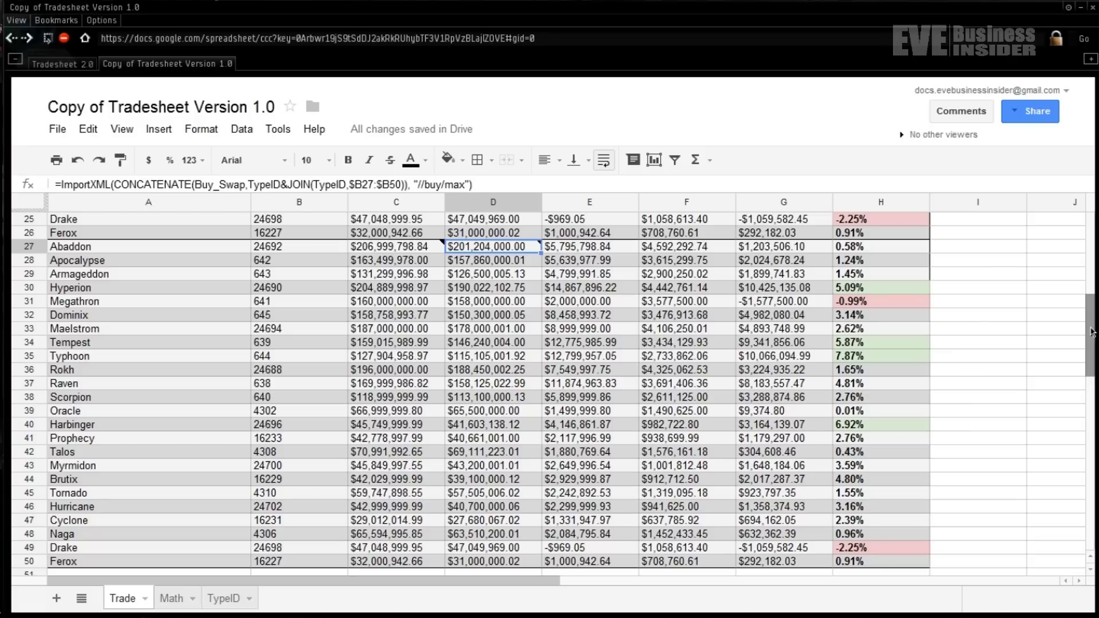
drag(1095, 326, 1094, 243)
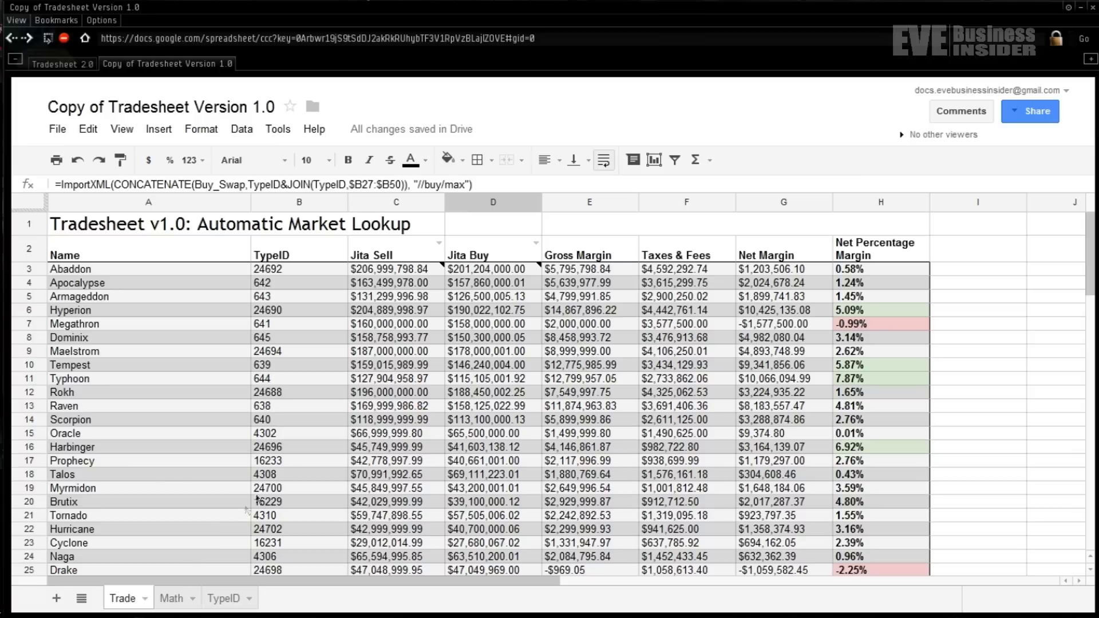
key(Left)
key(Down)
key(Down)
key(Down)
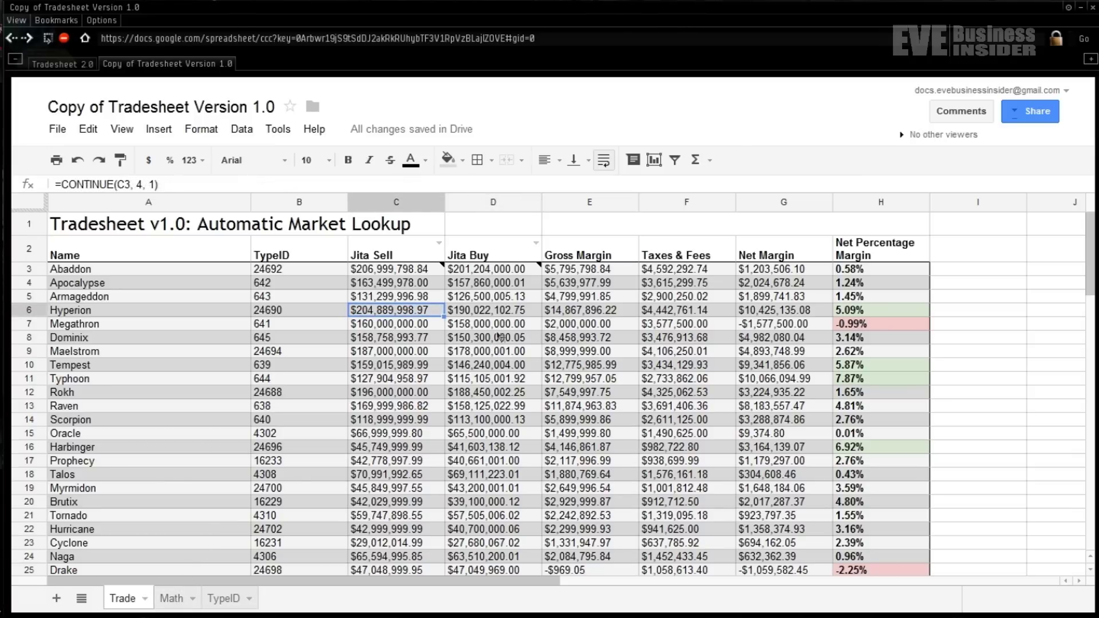
- For column H, add a conditional rule: less than 0 gets white text on red background
click(874, 203)
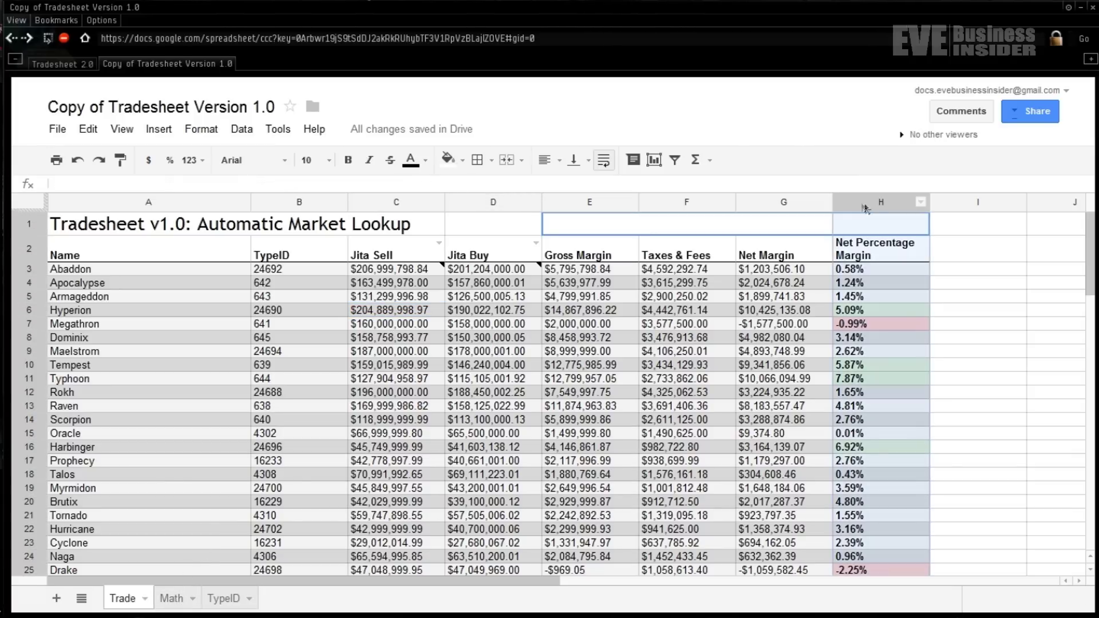
click(204, 133)
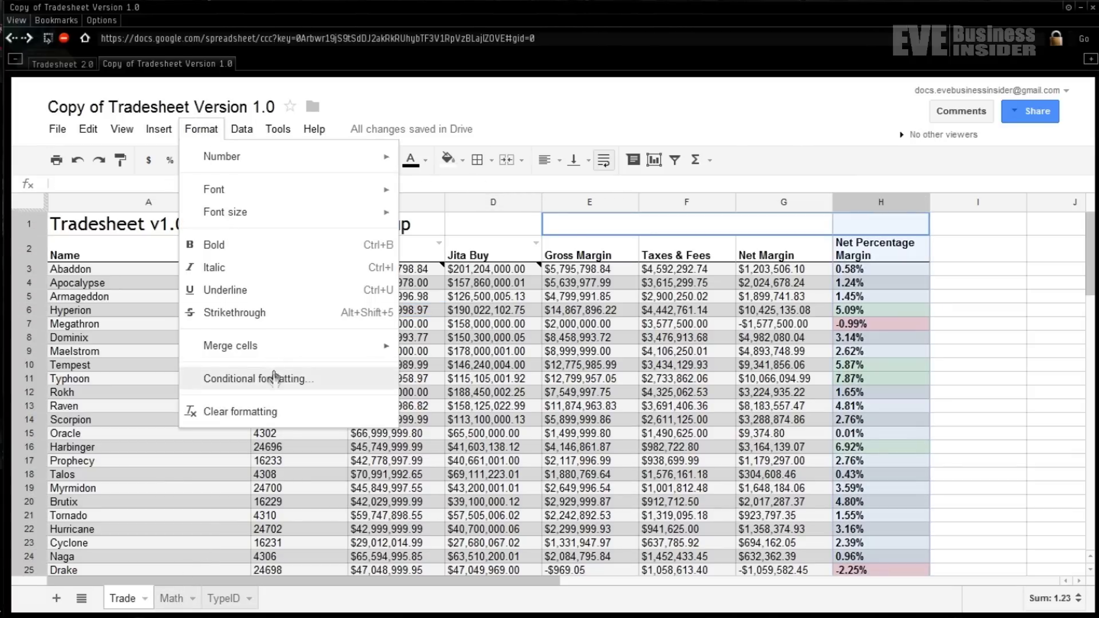
click(274, 383)
click(424, 325)
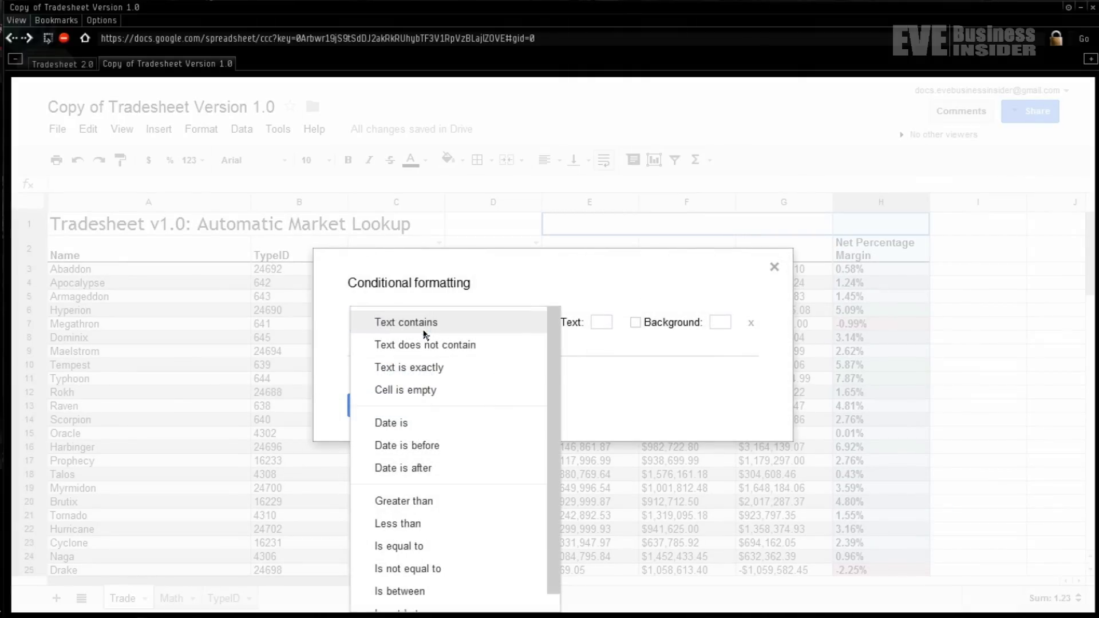
scroll(469, 493, down, 1)
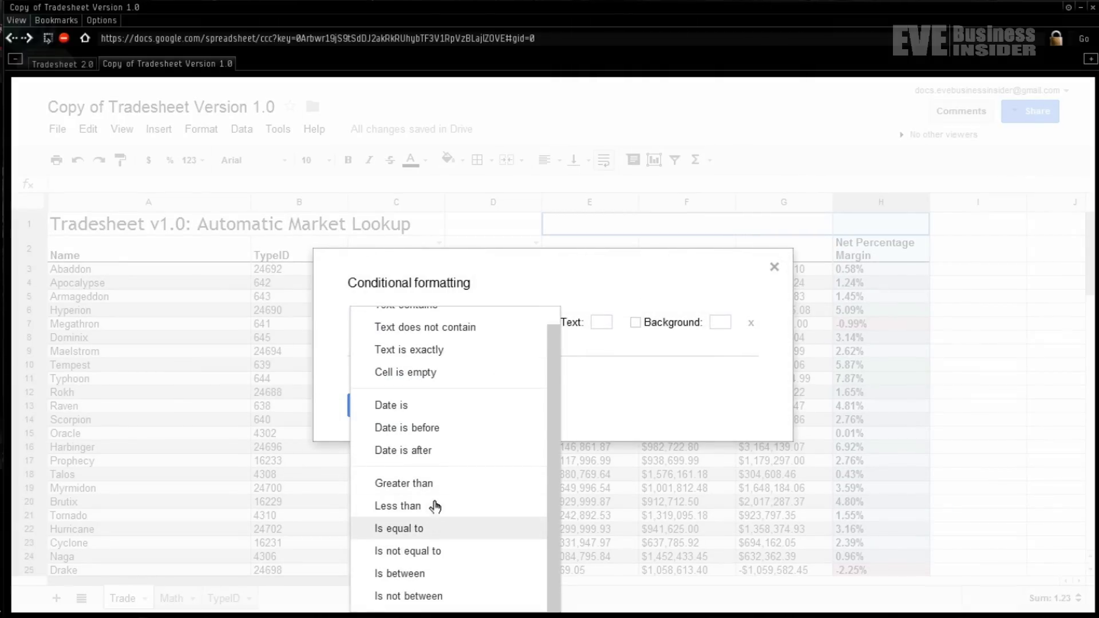
click(434, 507)
click(463, 320)
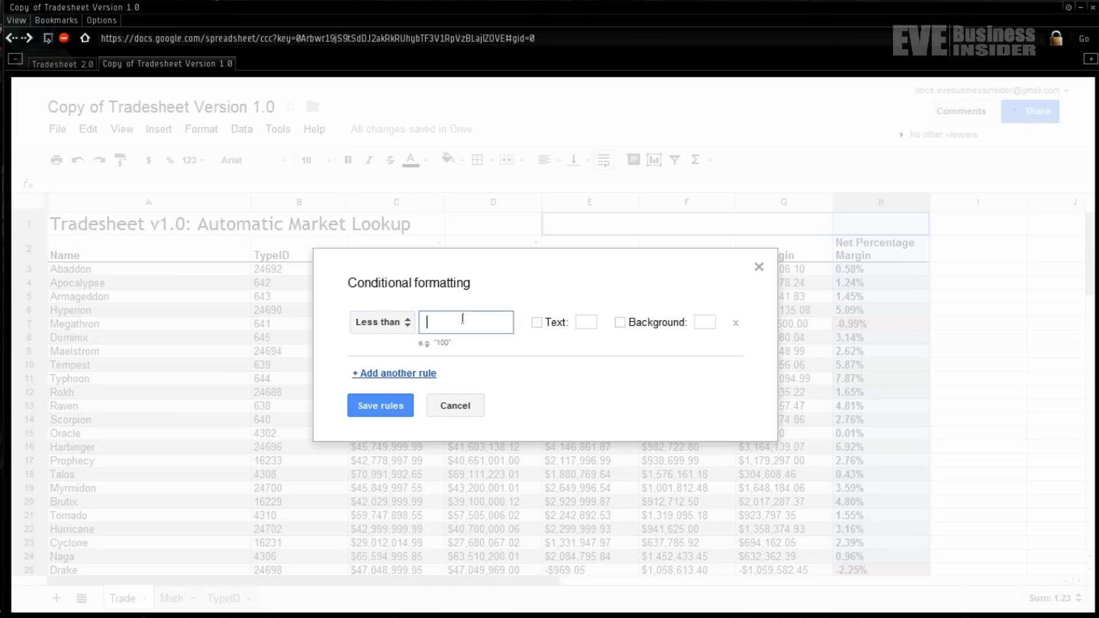
text(0)
click(550, 322)
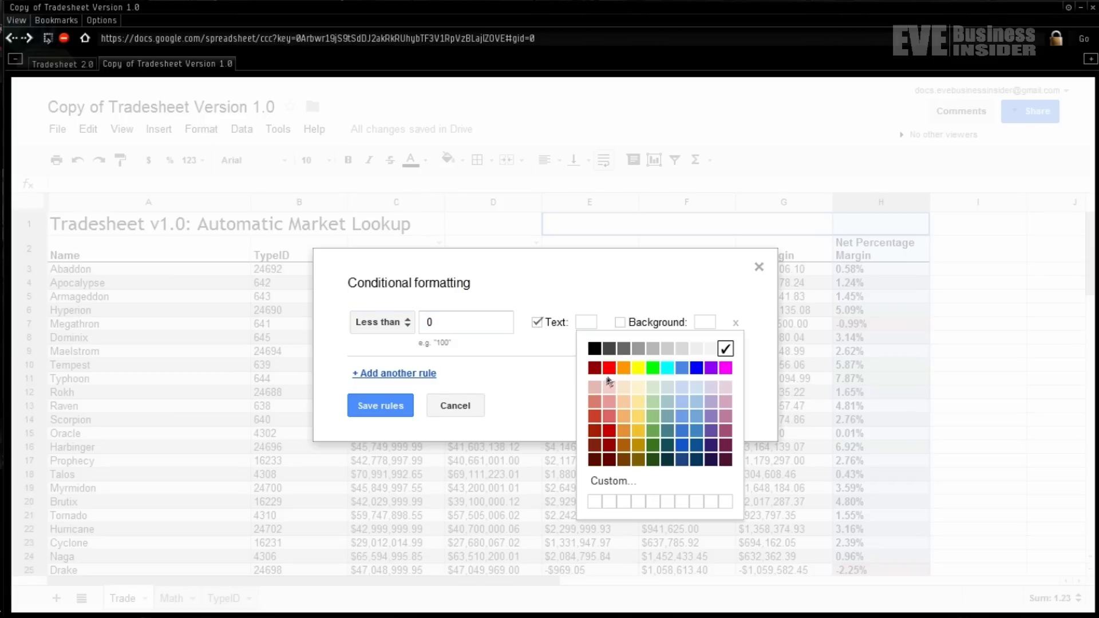
click(610, 372)
click(585, 324)
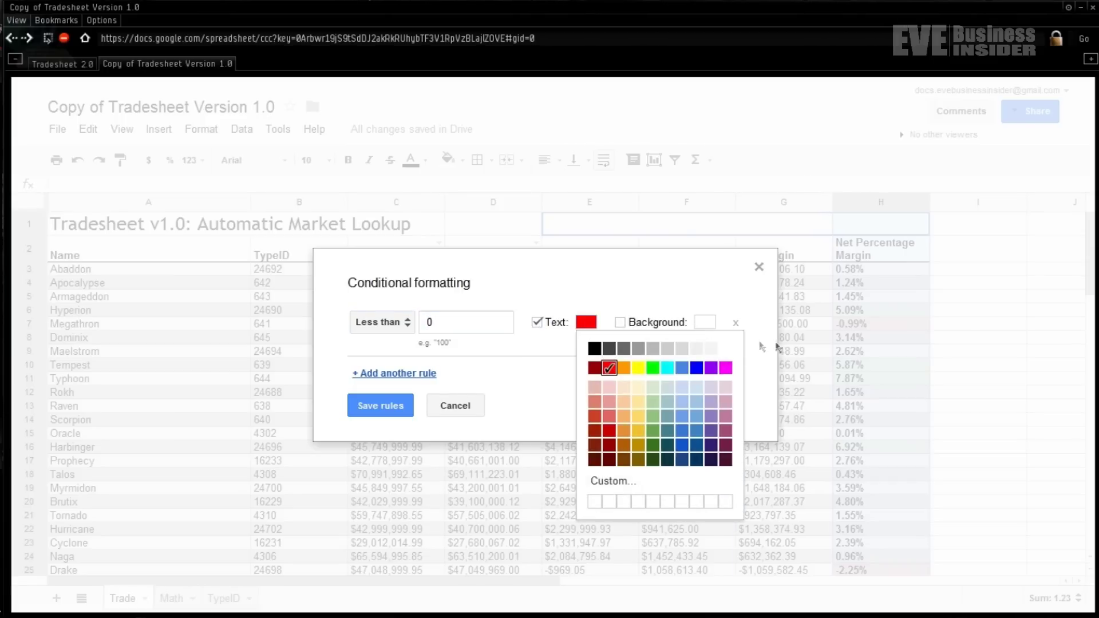
click(725, 349)
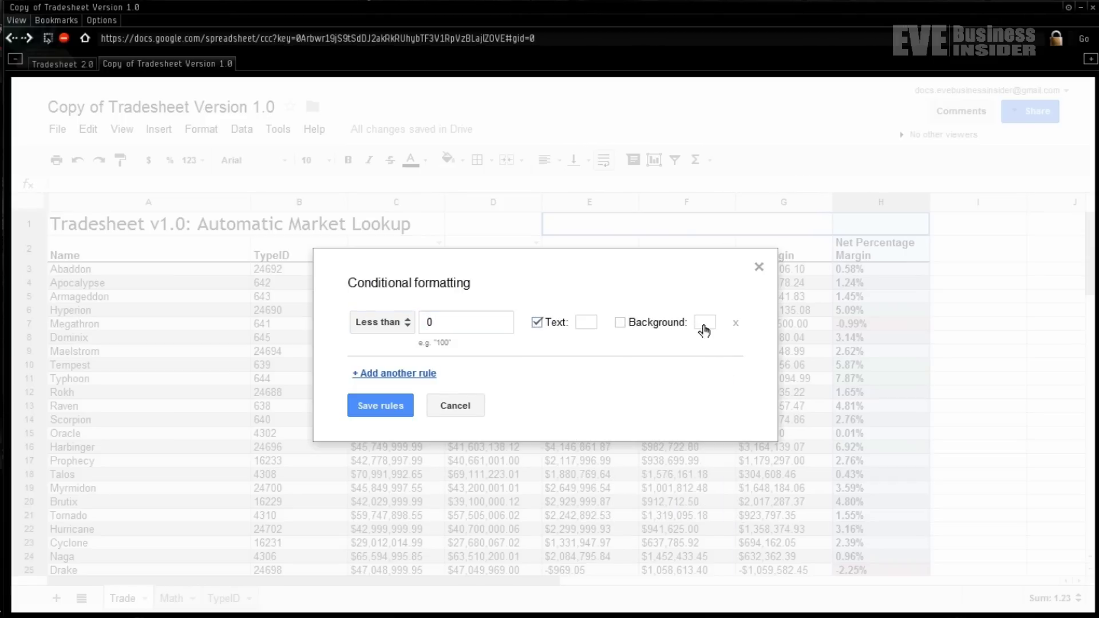
click(619, 322)
click(728, 367)
- Add a second rule: values greater than 0.05 get a green background
click(375, 373)
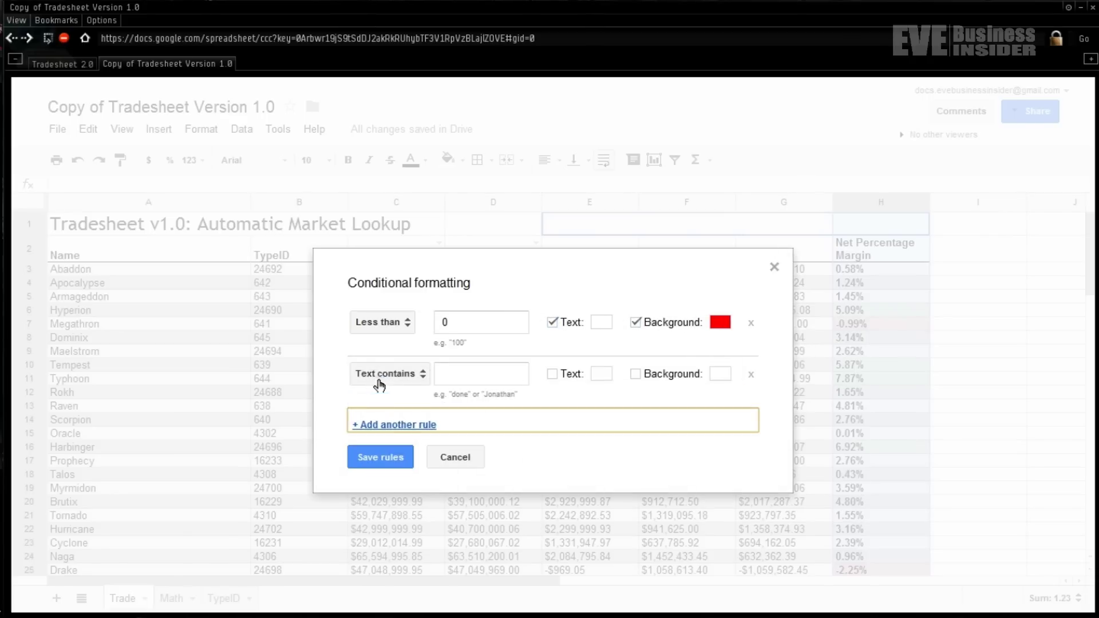
click(422, 373)
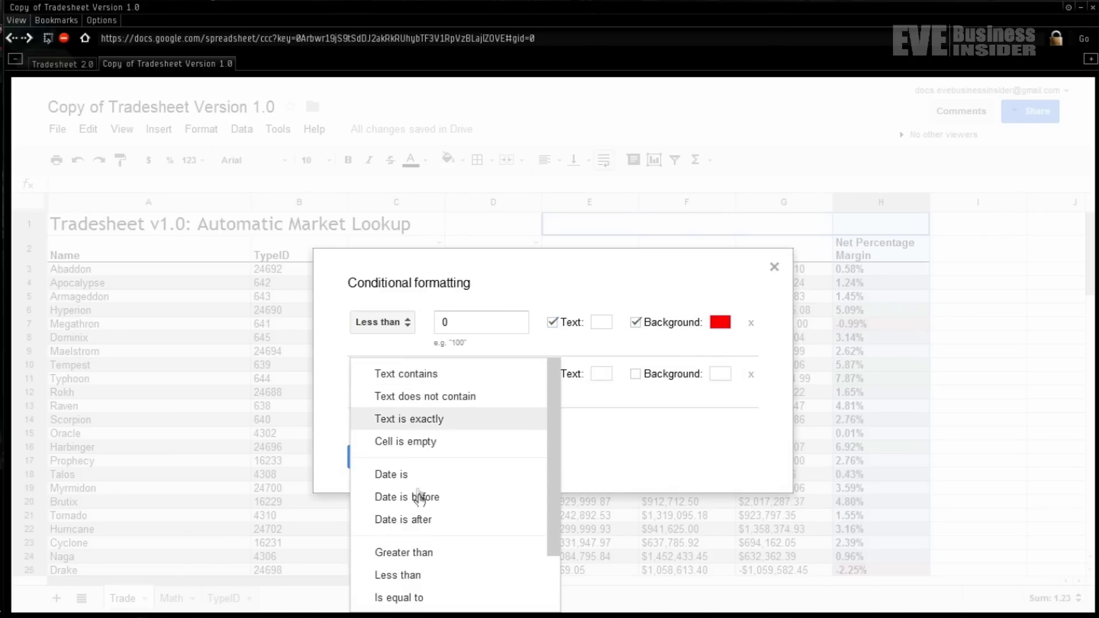
click(435, 552)
click(479, 372)
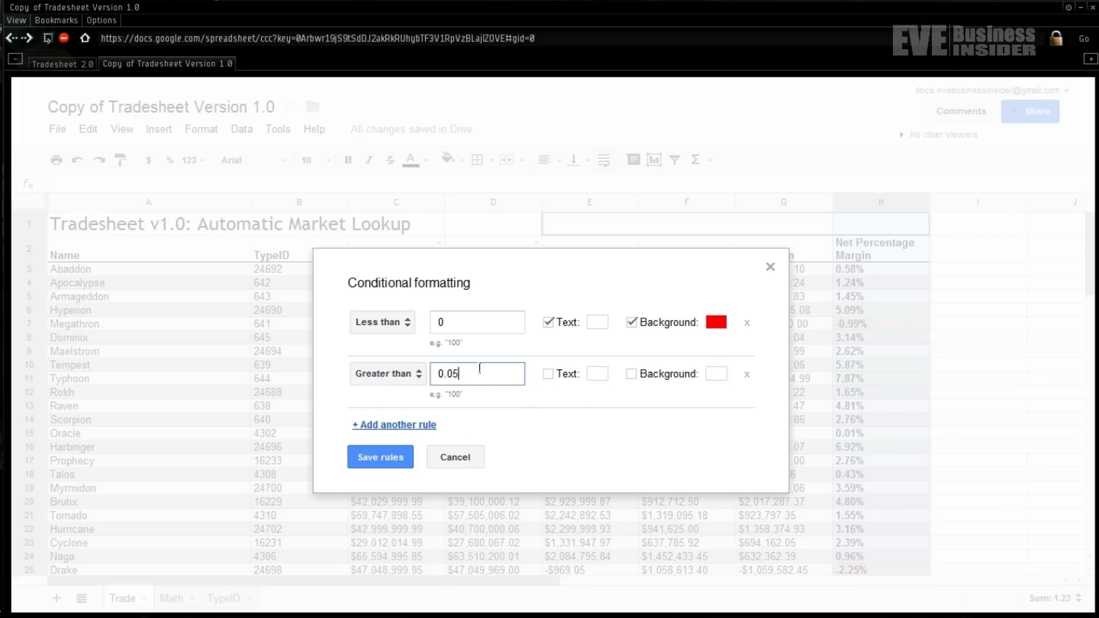
click(631, 374)
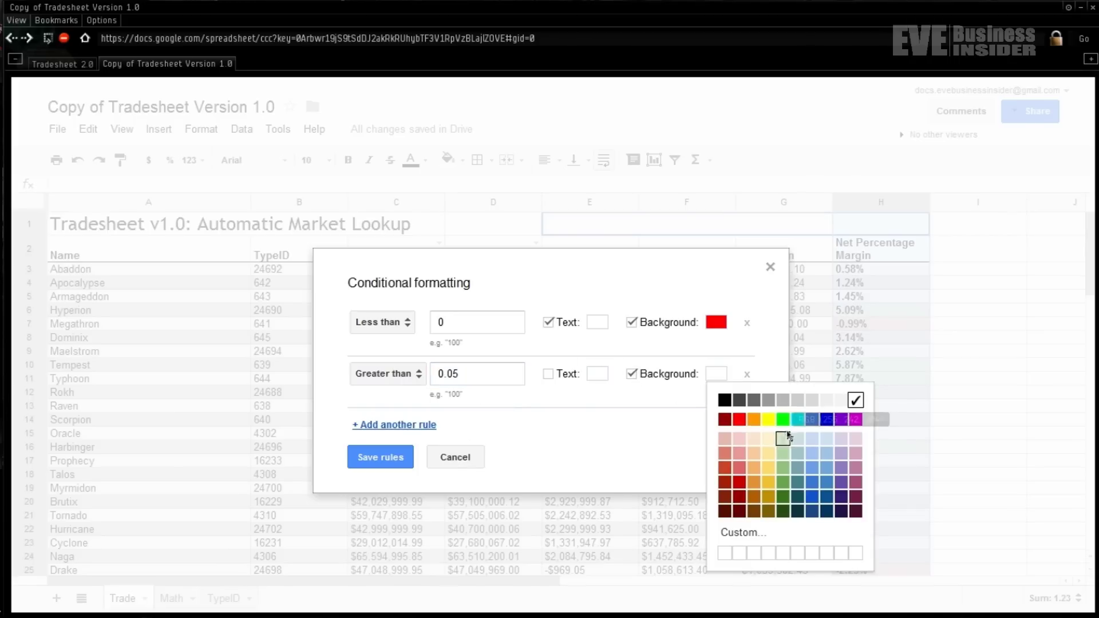
click(781, 420)
- Save the margin colour rules and freeze the top 2 rows
click(390, 456)
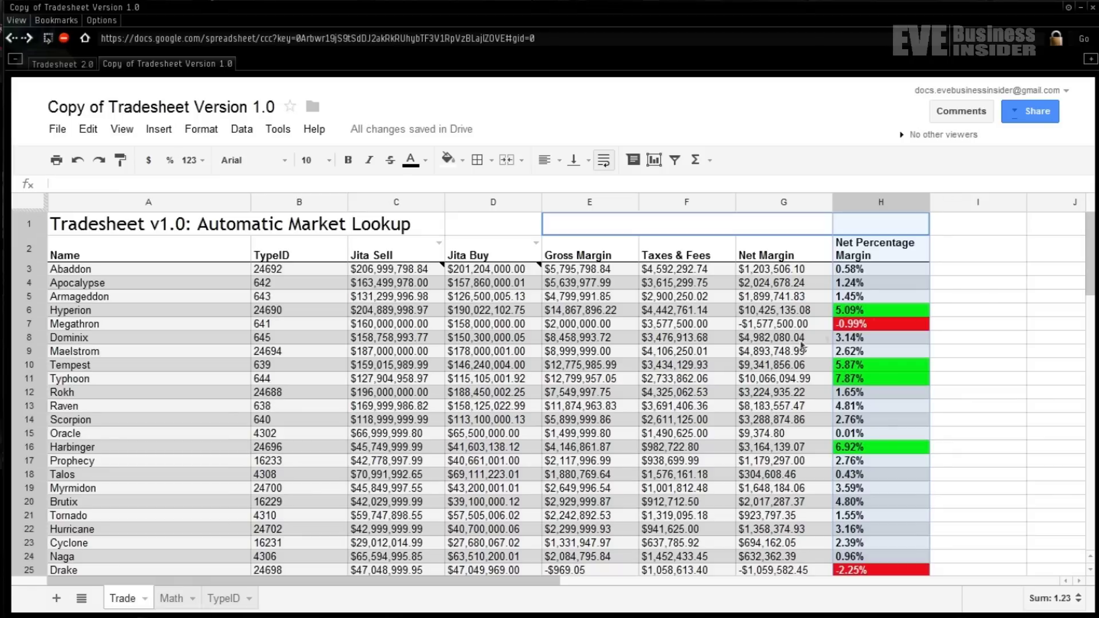
scroll(1076, 264, down, 1)
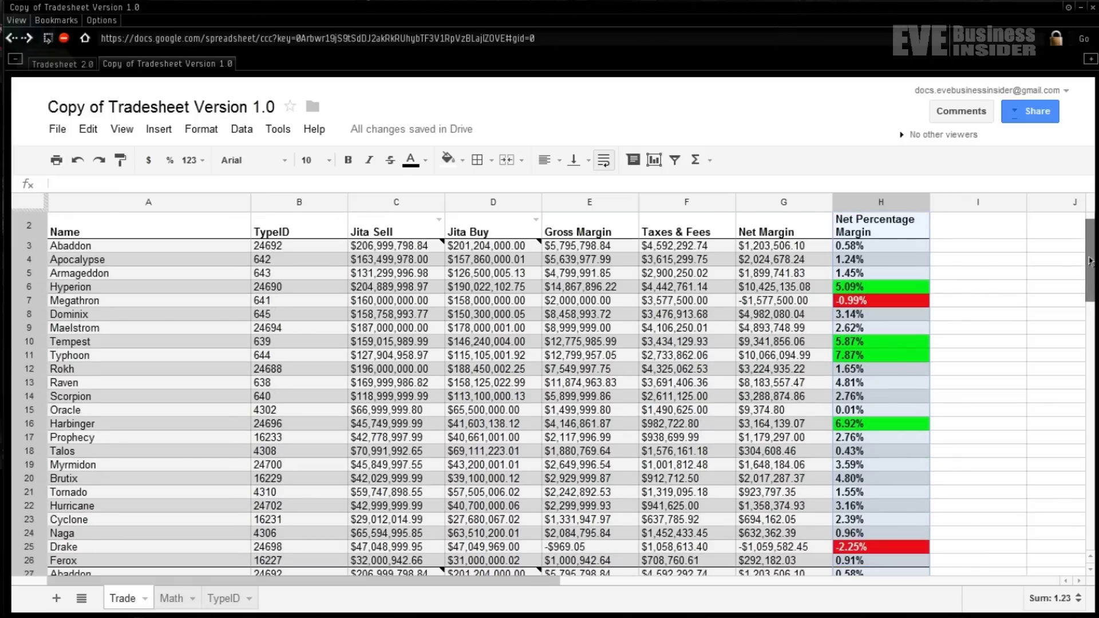
scroll(1030, 254, up, 1)
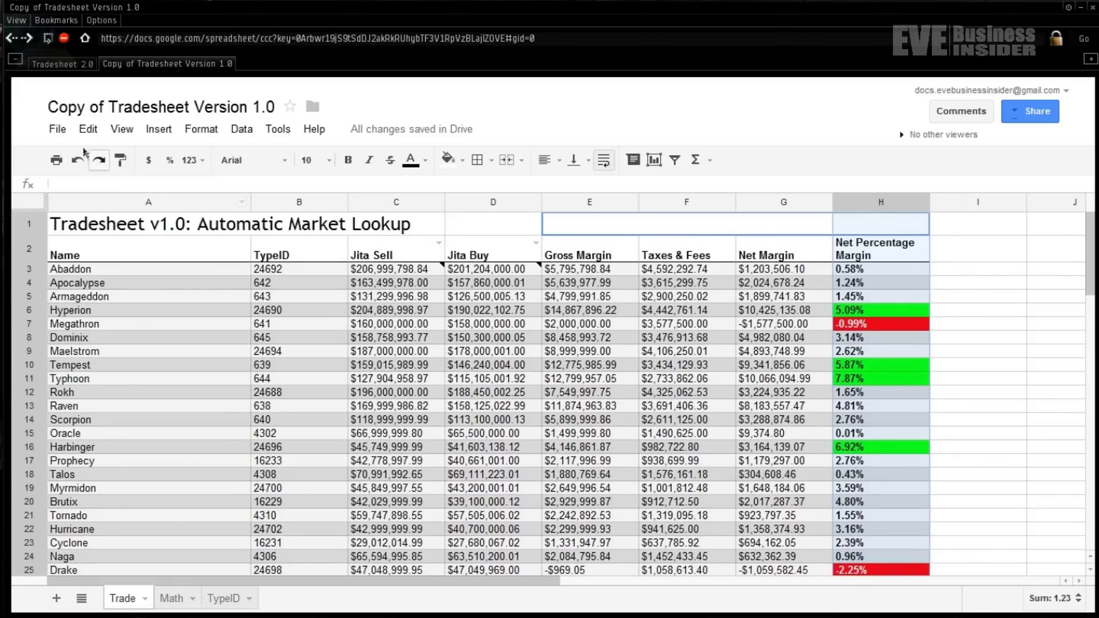
click(119, 135)
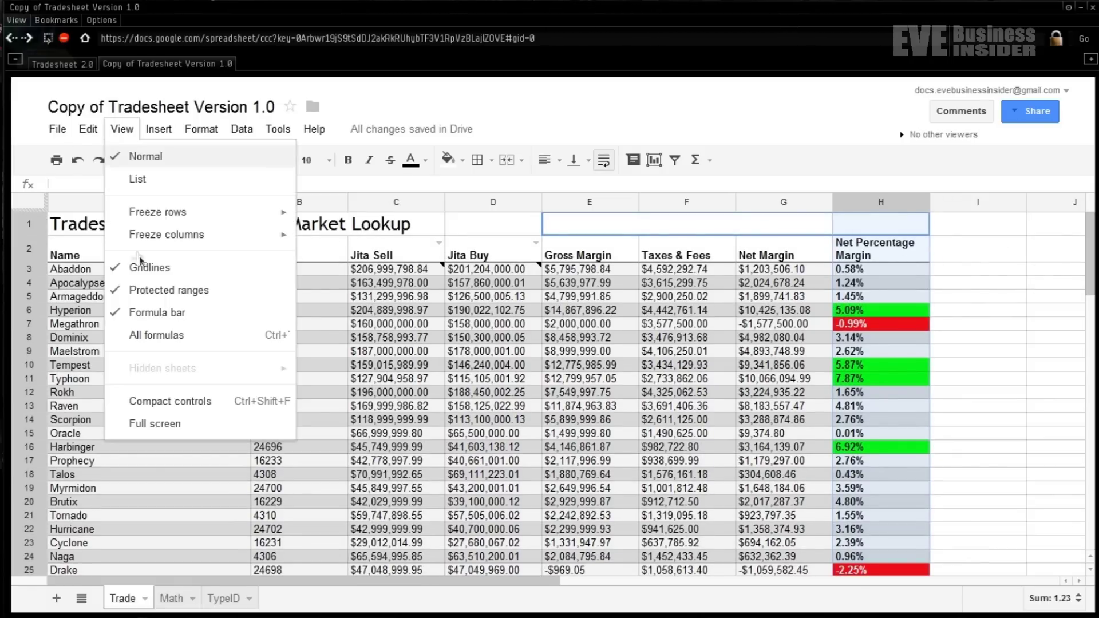
mouse_move(214, 221)
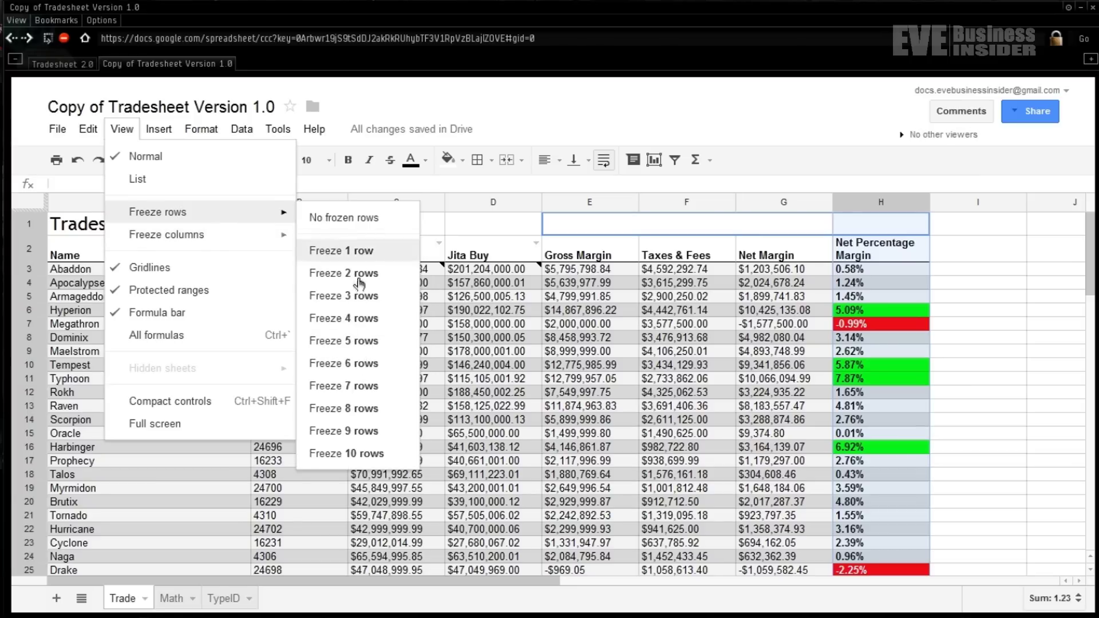
click(359, 281)
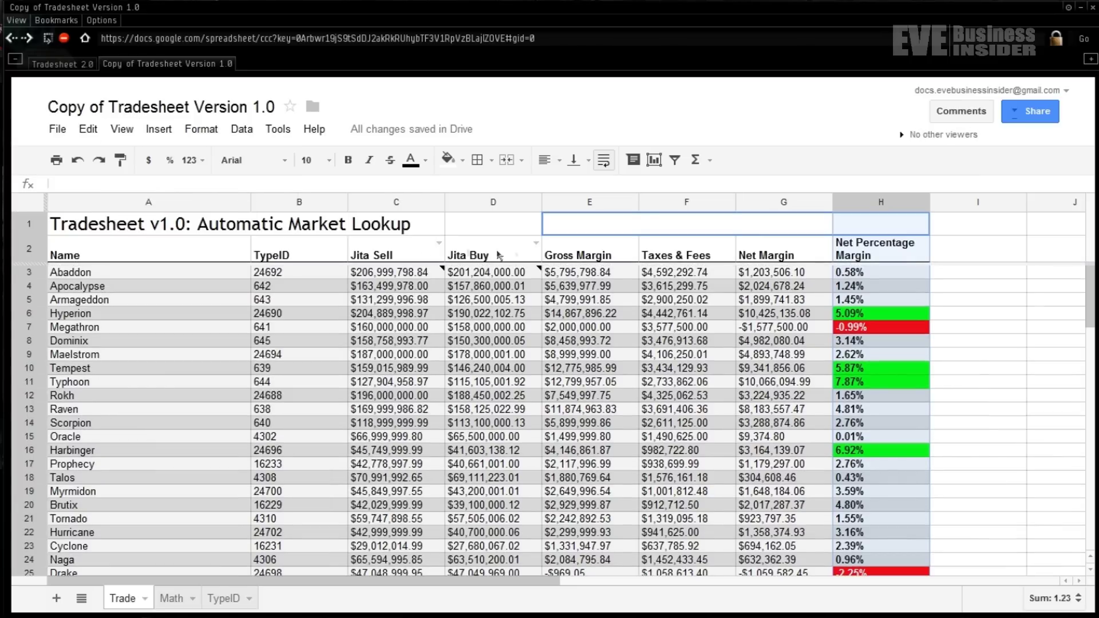
click(981, 327)
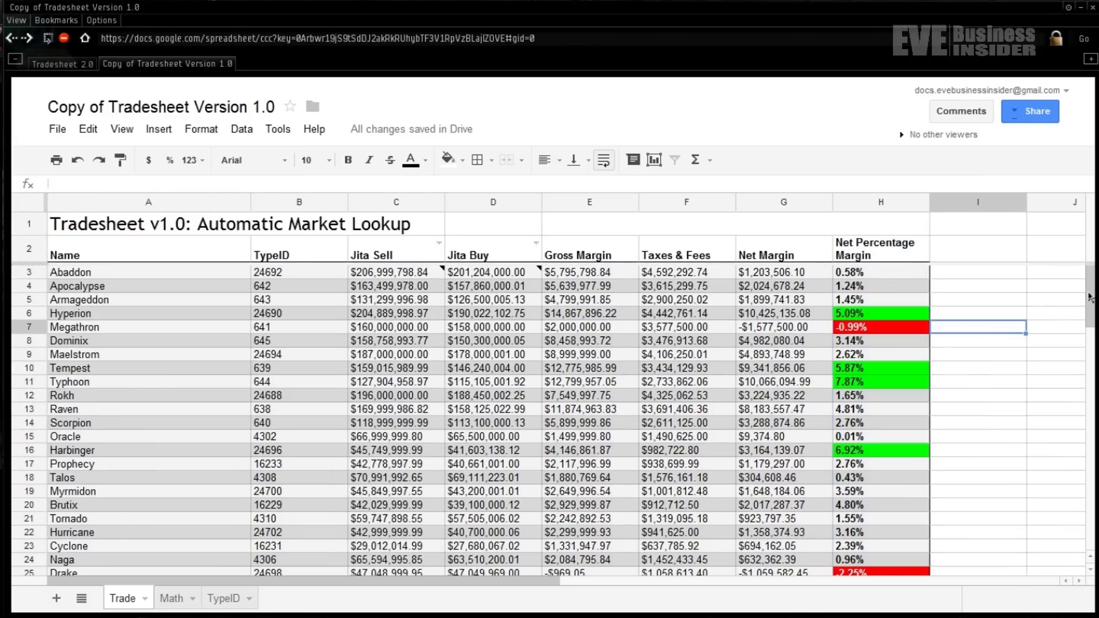
- Switch D2 to Amarr Buy and return to the Math sheet
scroll(1089, 298, down, 5)
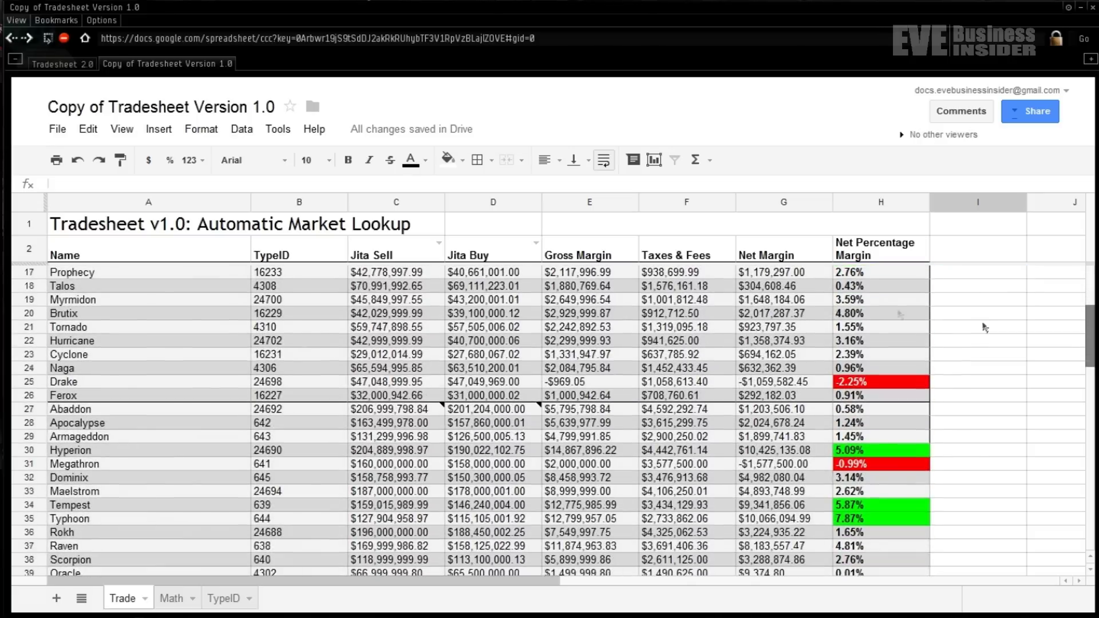
click(536, 243)
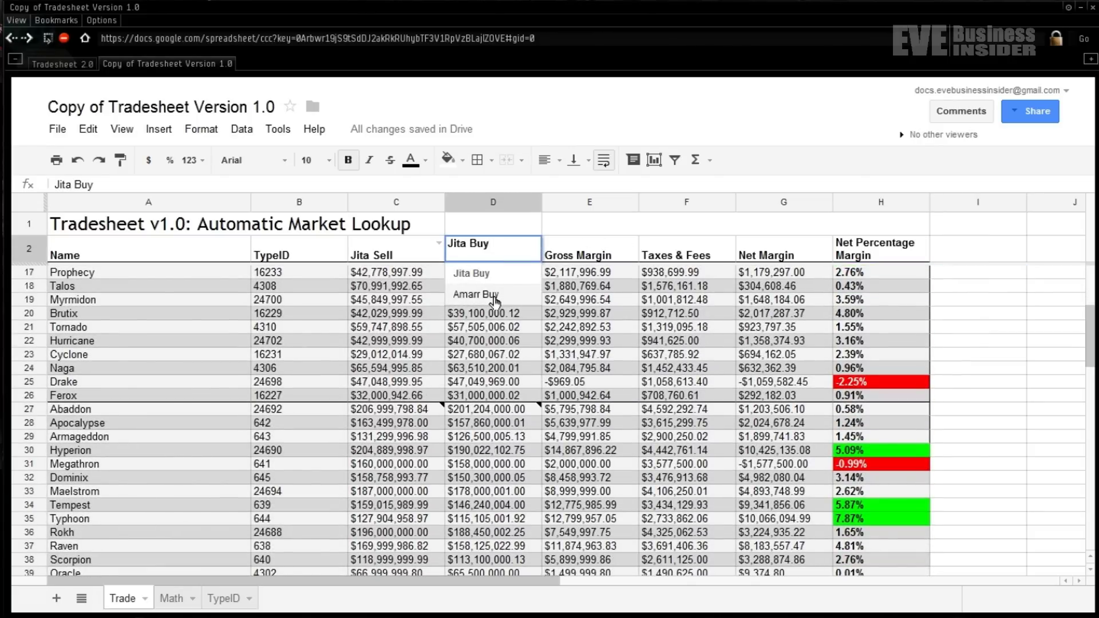
click(496, 298)
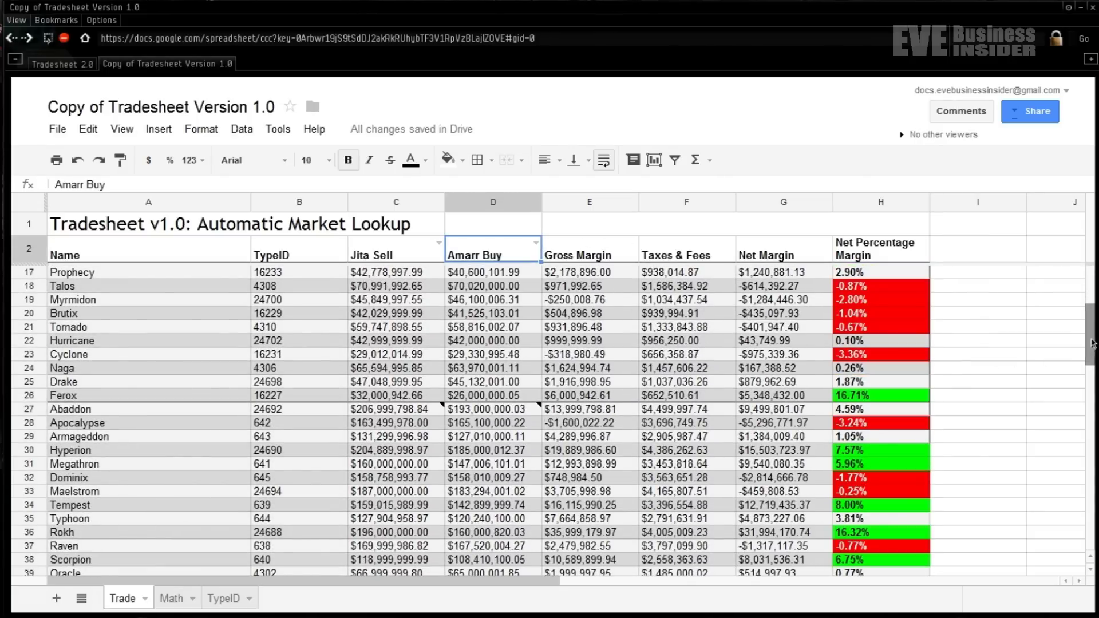
drag(1092, 343, 1093, 289)
click(171, 598)
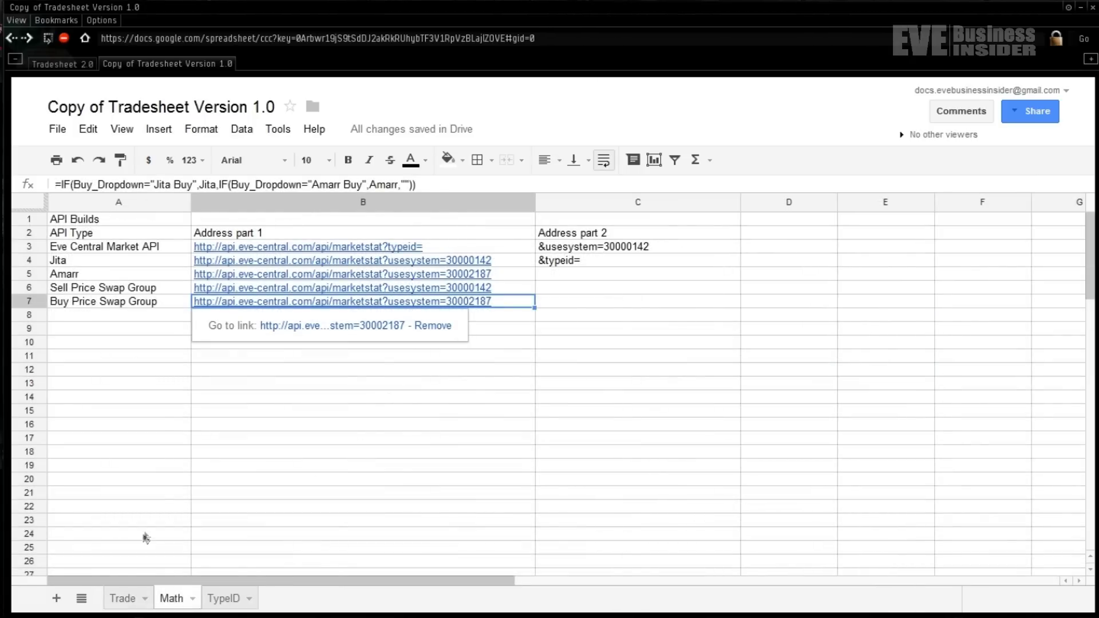
click(122, 599)
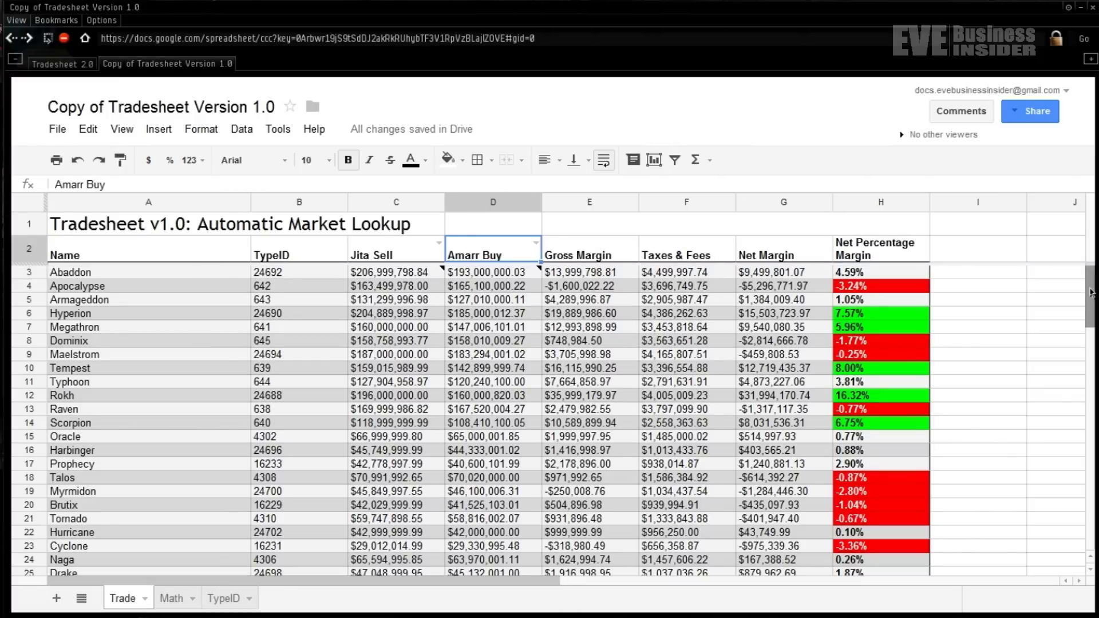
mouse_move(1093, 289)
mouse_down()
mouse_move(1093, 312)
mouse_move(1093, 273)
mouse_up()
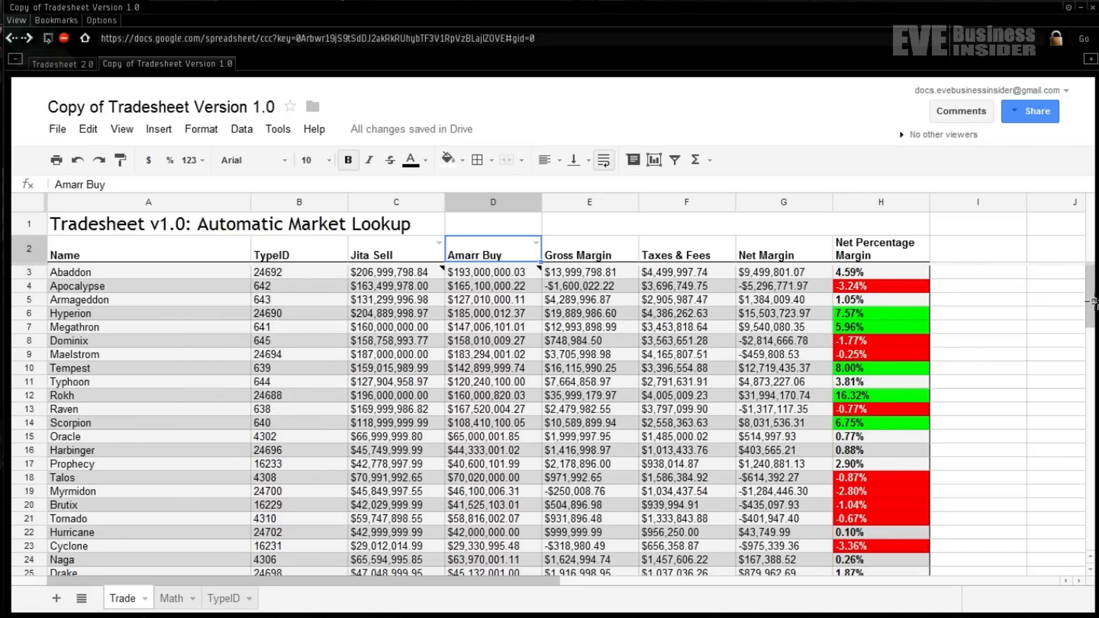
mouse_move(1090, 302)
mouse_down()
mouse_move(1090, 312)
mouse_move(1090, 300)
mouse_up()
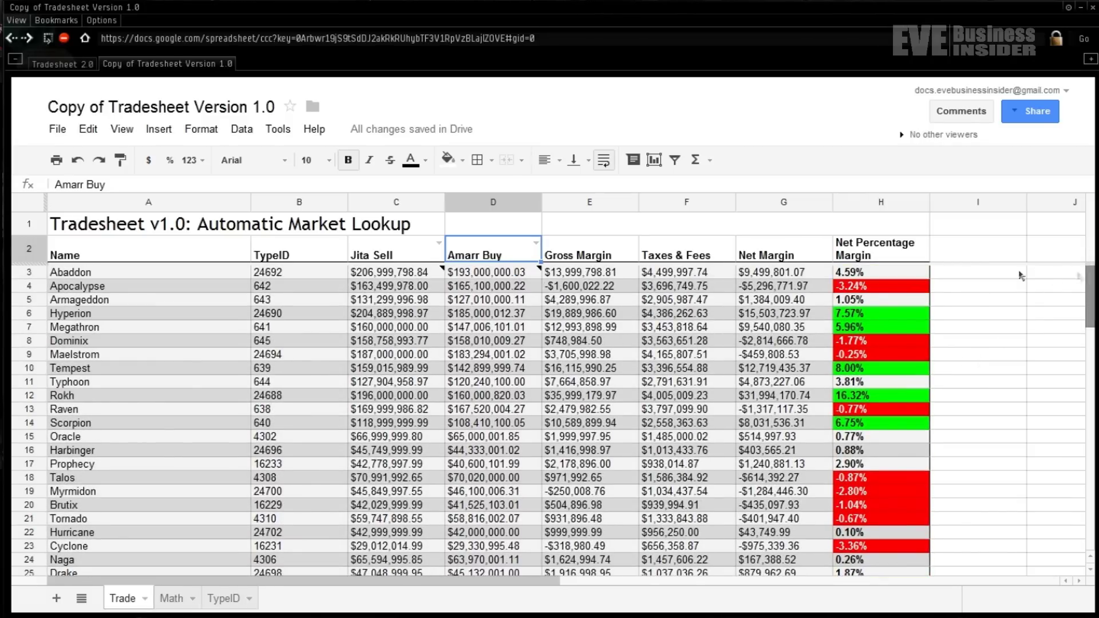
click(623, 261)
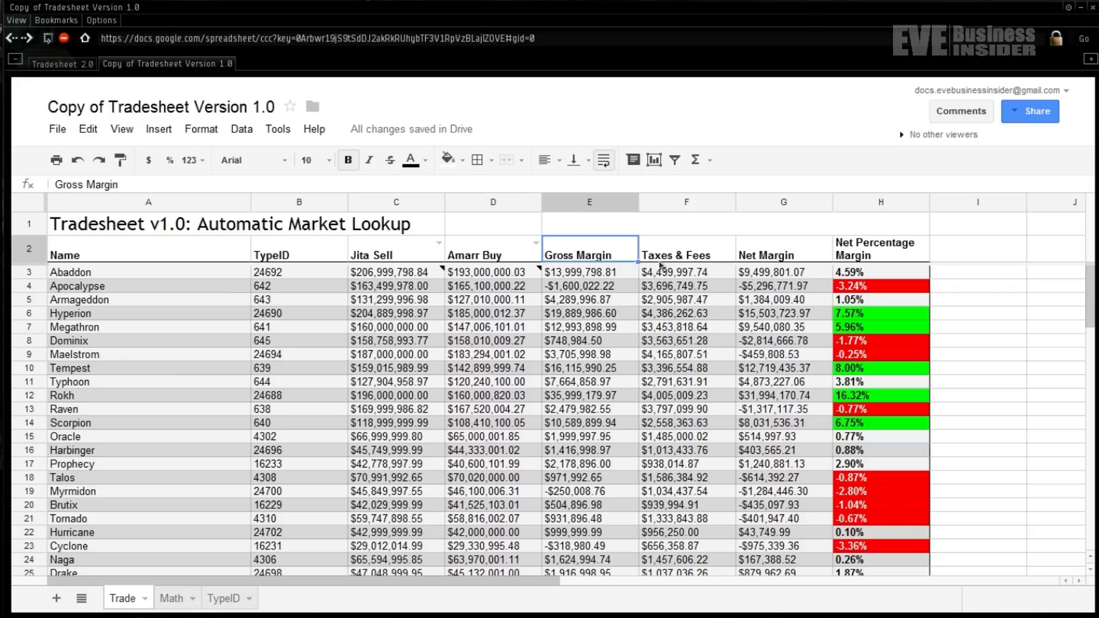